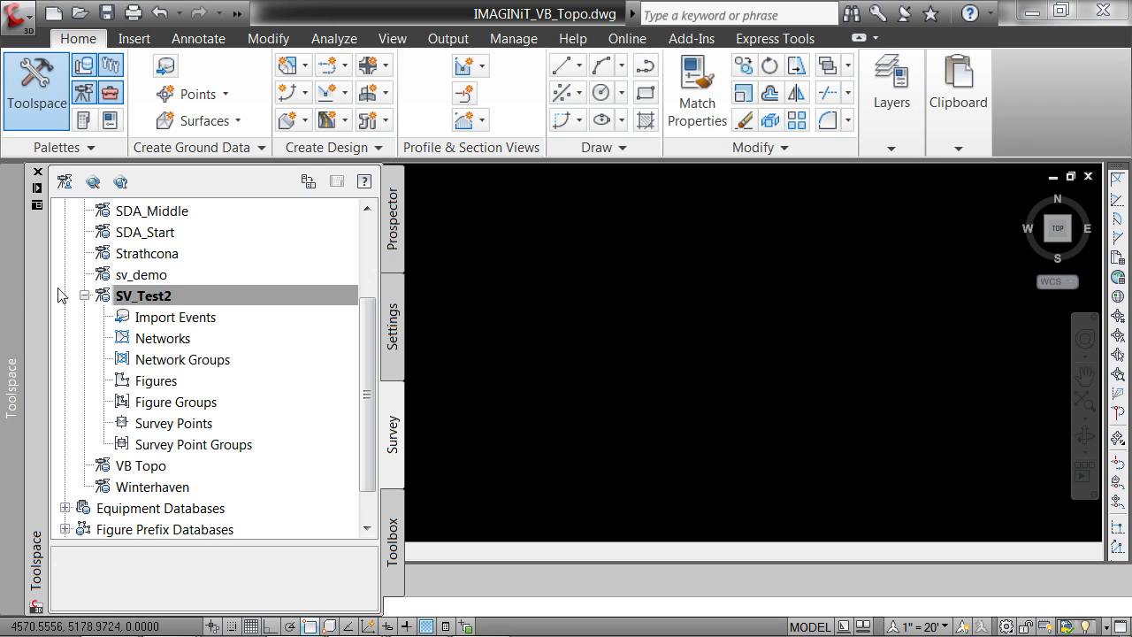
Step: Start a survey data import into the SV_Test2 survey database and continue to the data source settings
{"action": "left_click", "coordinate": [139, 299]}
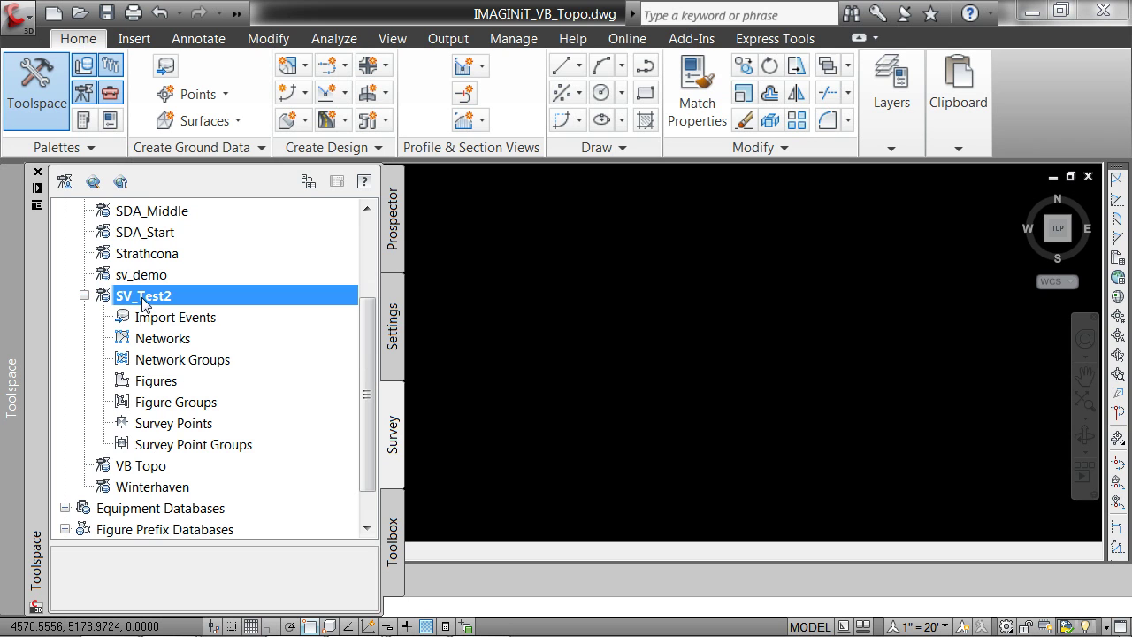
{"action": "right_click", "coordinate": [159, 317]}
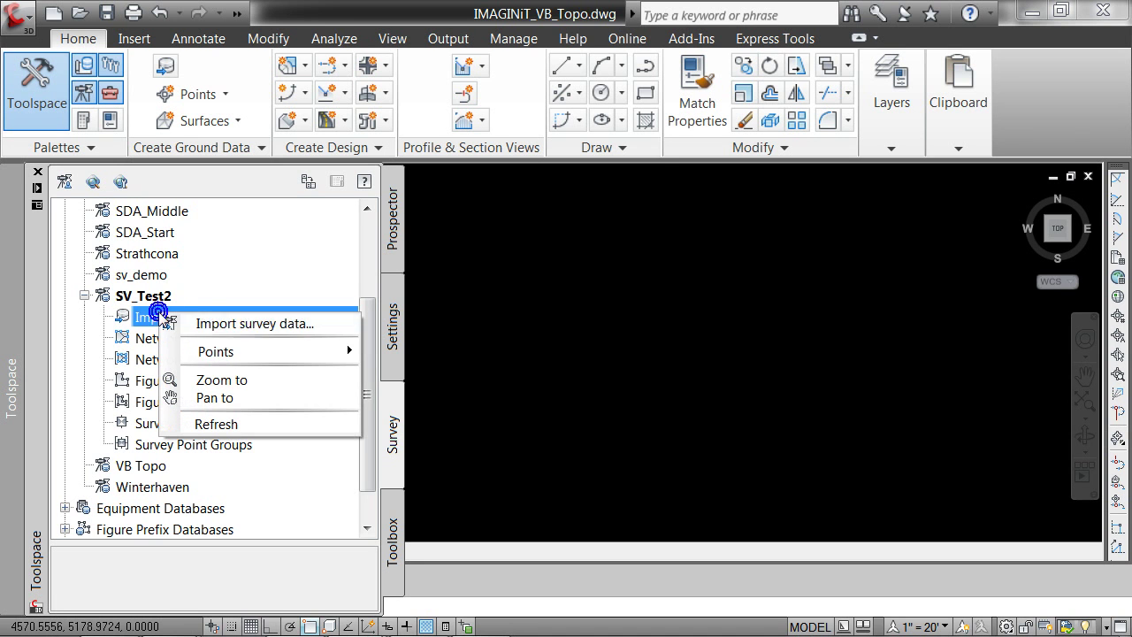
{"action": "left_click", "coordinate": [265, 323]}
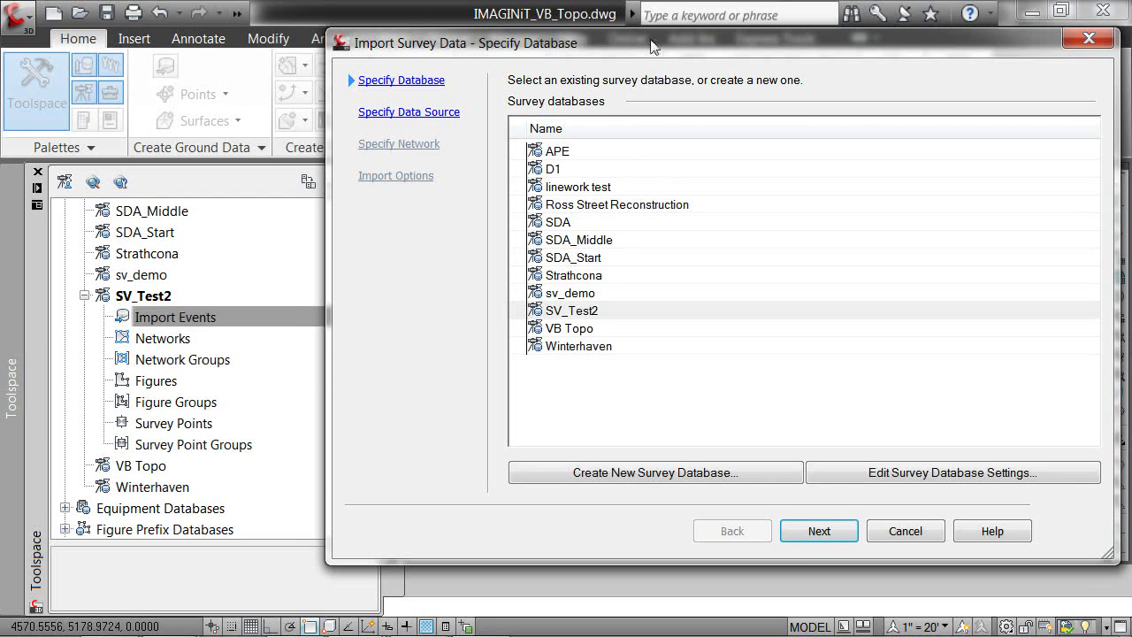
{"action": "left_click_drag", "start_coordinate": [654, 46], "coordinate": [493, 46]}
{"action": "left_click", "coordinate": [653, 531]}
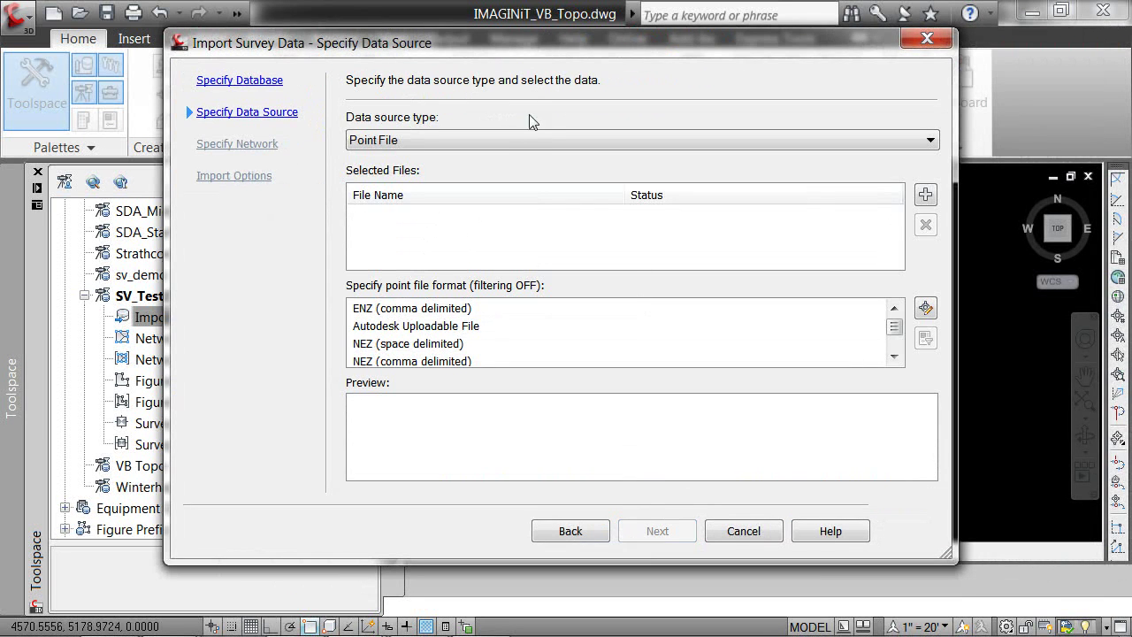
Step: Set the data source type to Field Book File and select 01_TS_Adjusted.fbk as the file to import
{"action": "left_click", "coordinate": [501, 140]}
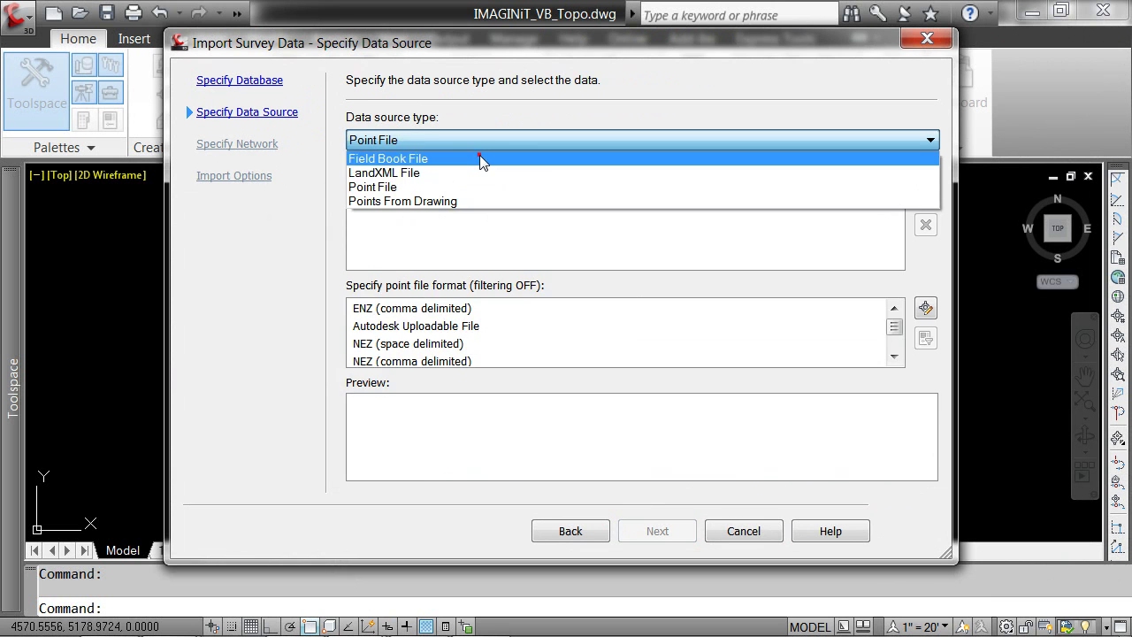
{"action": "left_click", "coordinate": [479, 155]}
{"action": "left_click", "coordinate": [926, 195]}
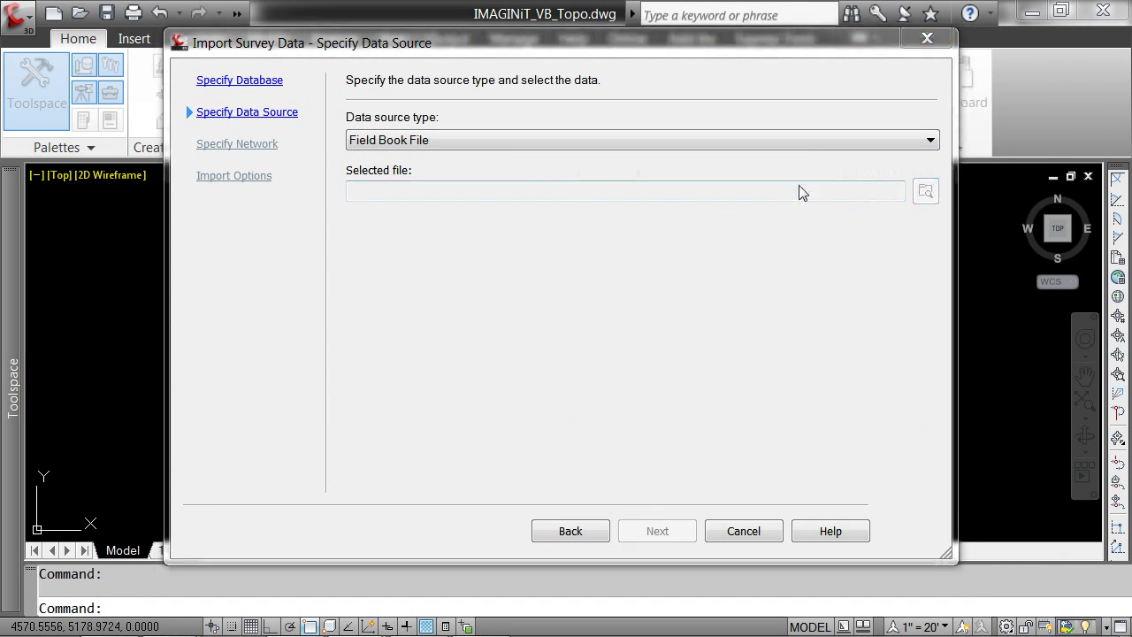
{"action": "left_click", "coordinate": [619, 195]}
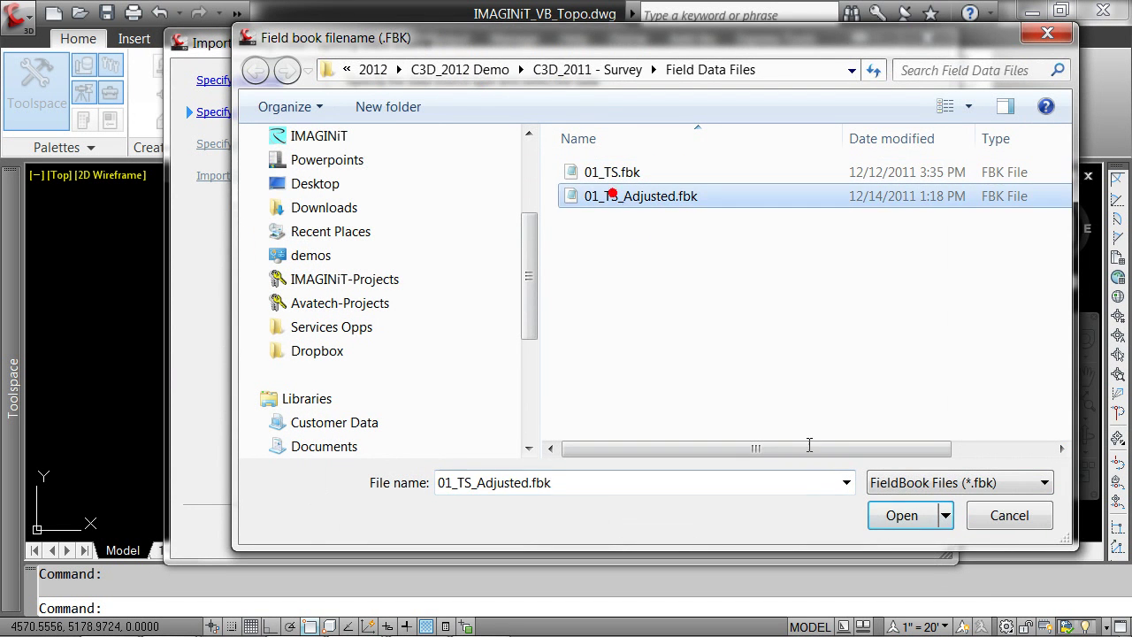
{"action": "left_click", "coordinate": [902, 517]}
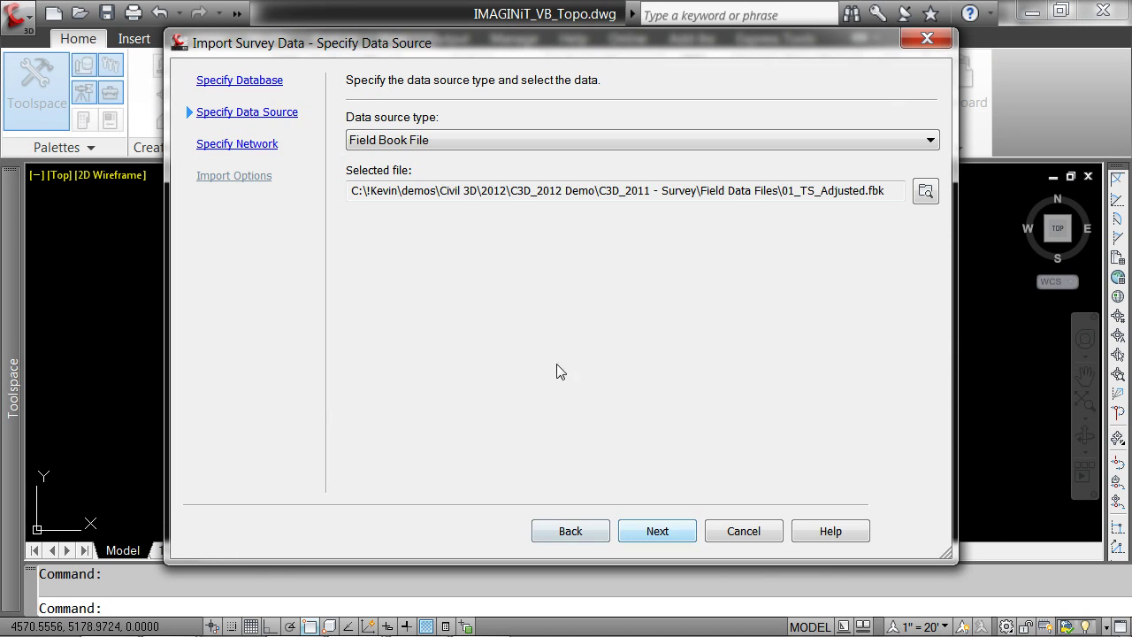
{"action": "left_click", "coordinate": [651, 529]}
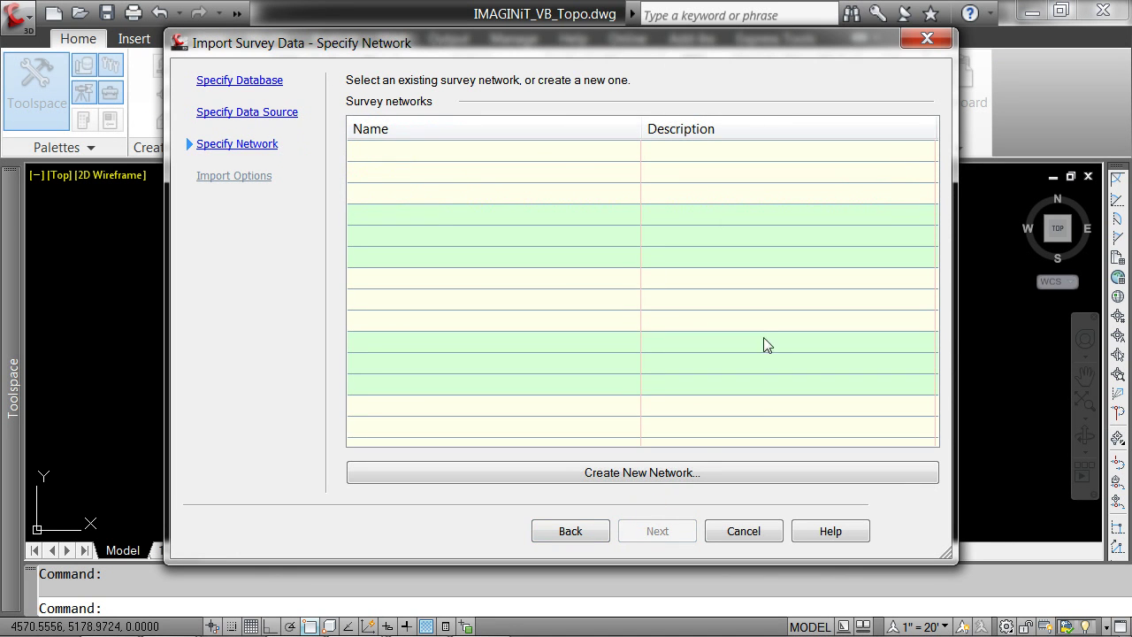
Step: Create a survey network named control and import the field book into it with the shown import settings
{"action": "left_click", "coordinate": [687, 473]}
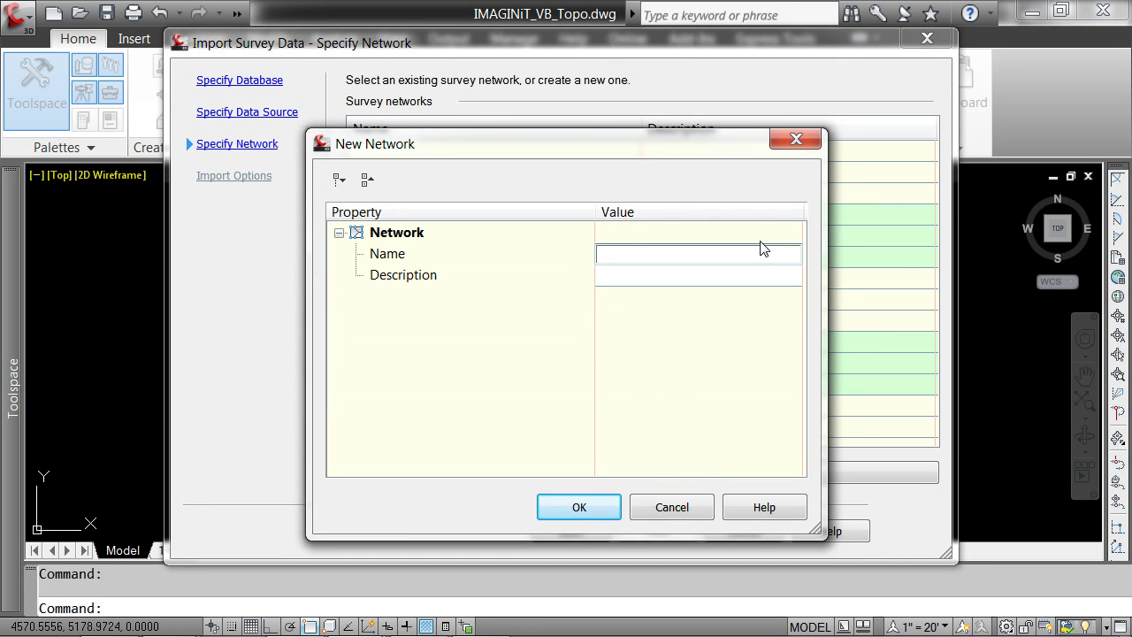
{"action": "type", "text": "control"}
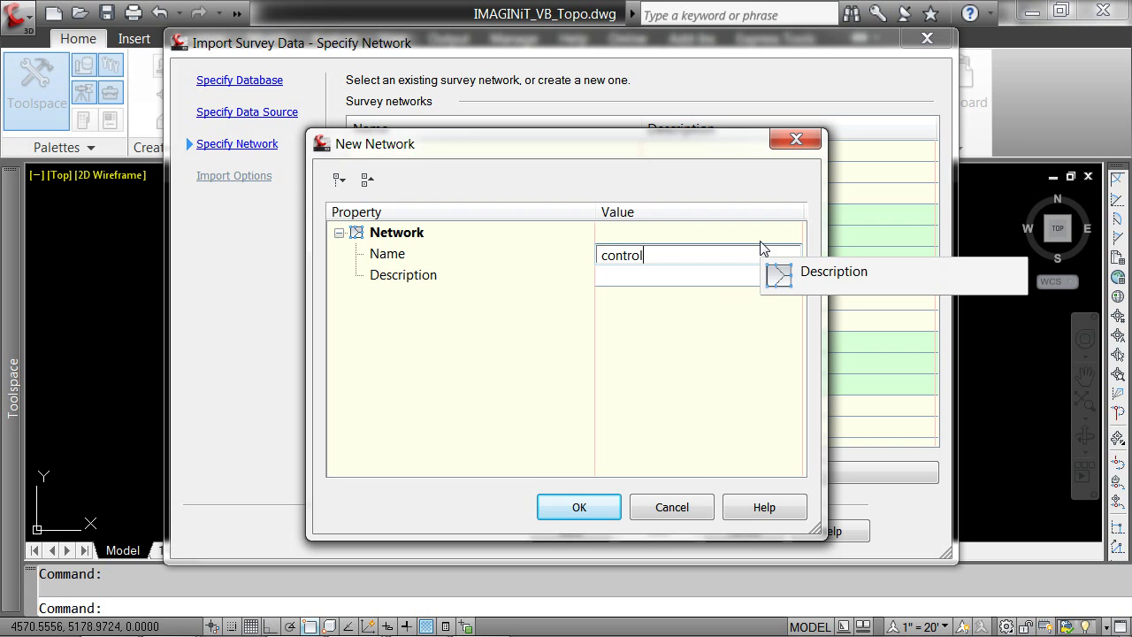
{"action": "left_click", "coordinate": [603, 510]}
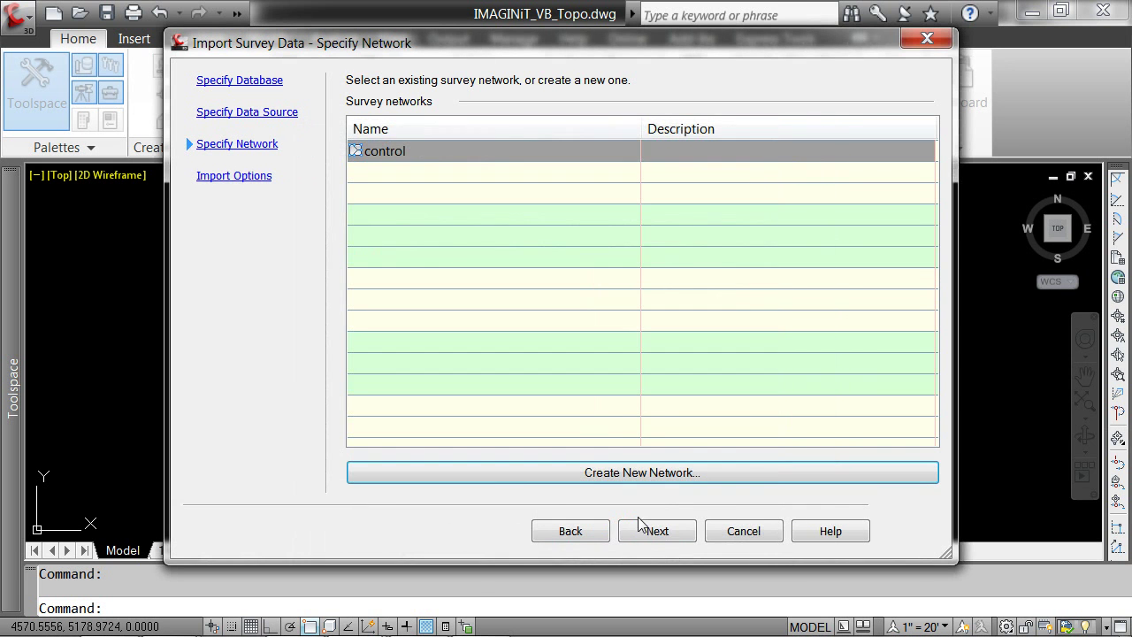
{"action": "left_click", "coordinate": [642, 527]}
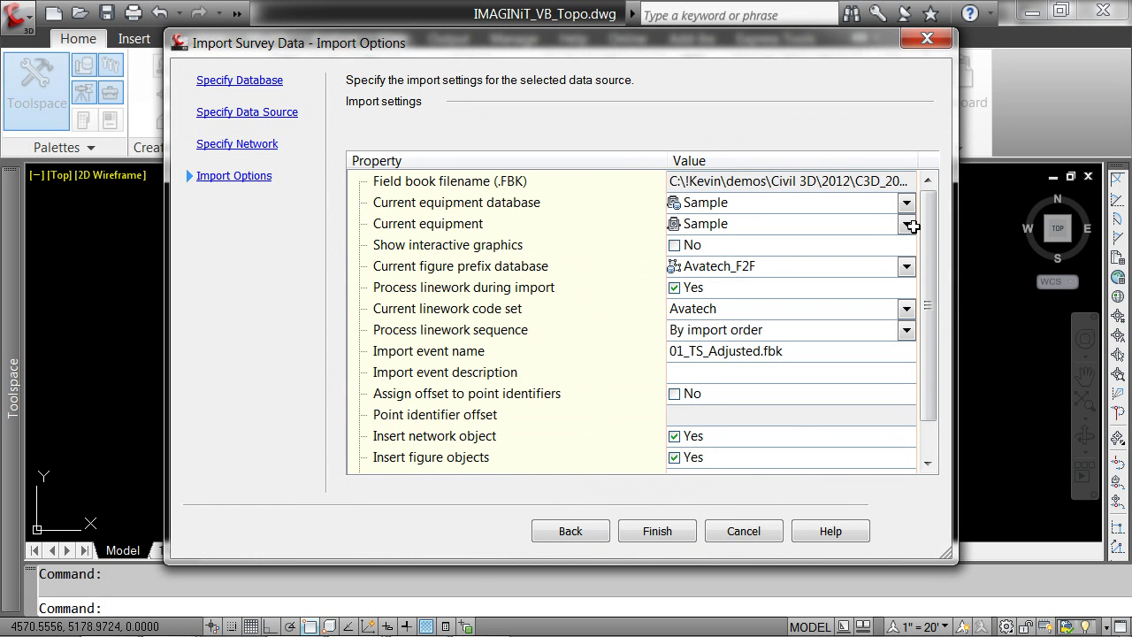
{"action": "left_click", "coordinate": [656, 531]}
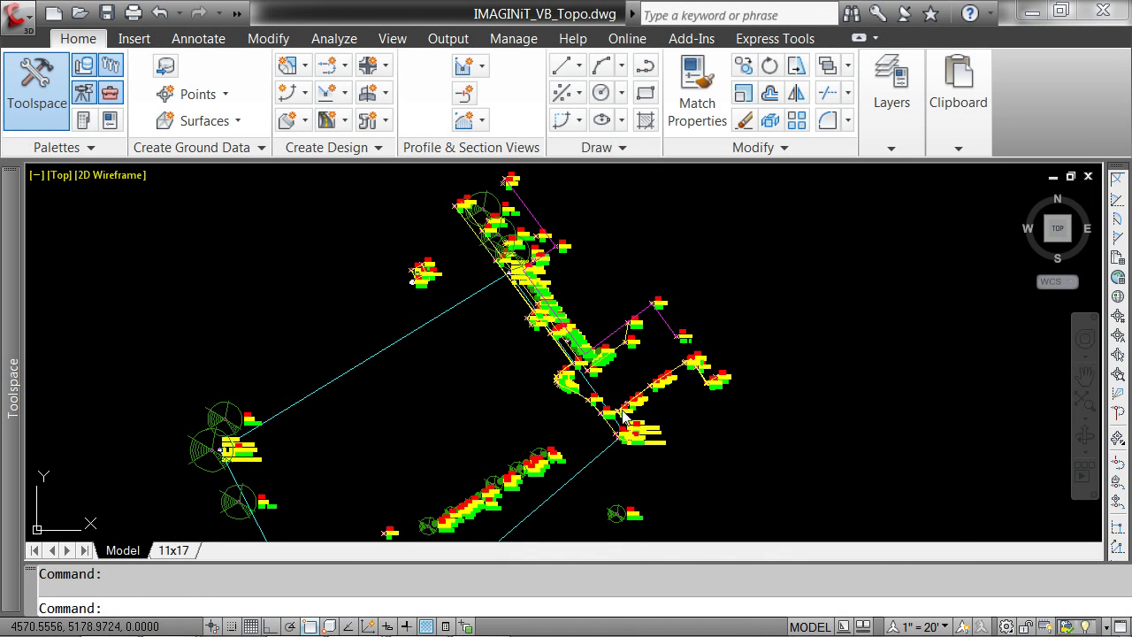
Step: Examine the imported survey points, tree symbols and linework across the drawing, including the labels at the trees and pavement edge
{"action": "scroll", "coordinate": [432, 421], "scroll_direction": "up", "scroll_amount": 4}
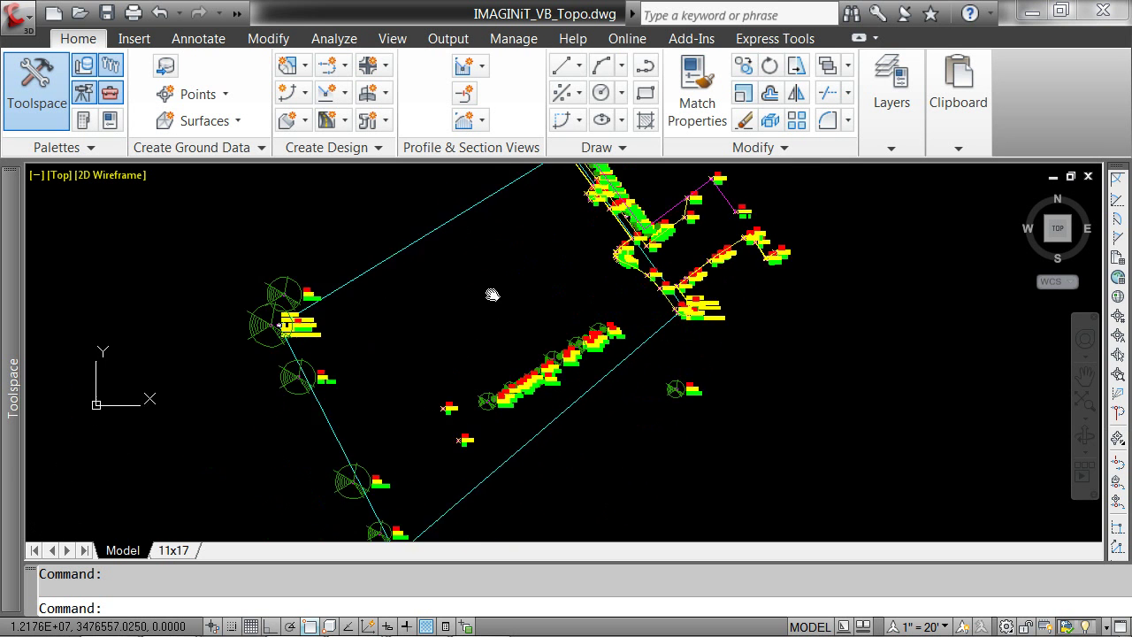
{"action": "scroll", "coordinate": [260, 331], "scroll_direction": "up", "scroll_amount": 4}
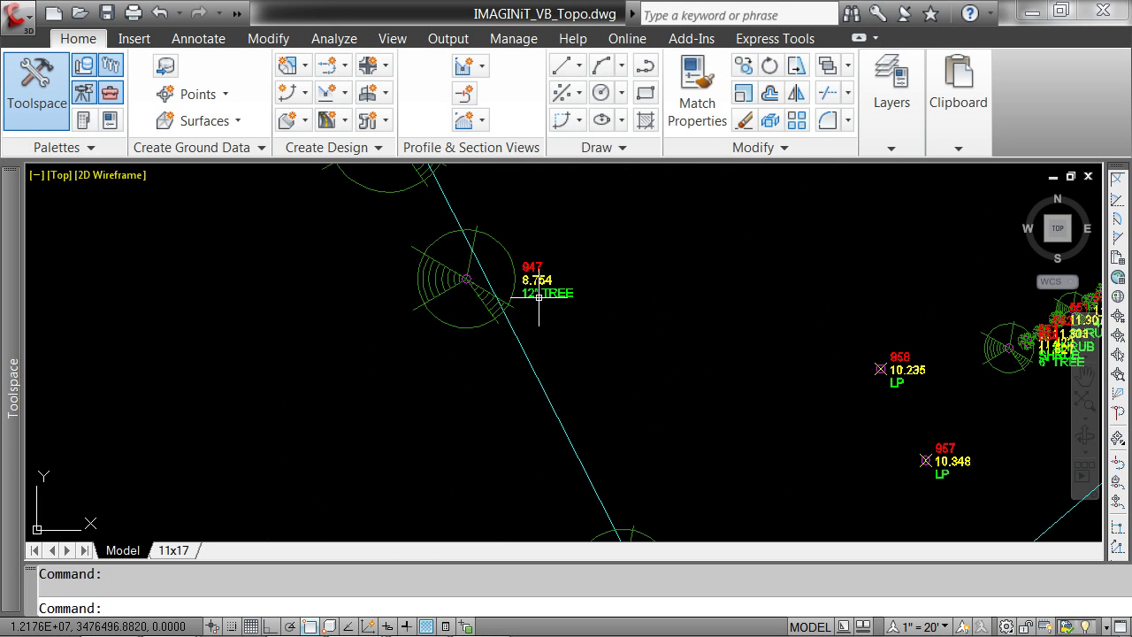
{"action": "scroll", "coordinate": [538, 298], "scroll_direction": "up", "scroll_amount": 2}
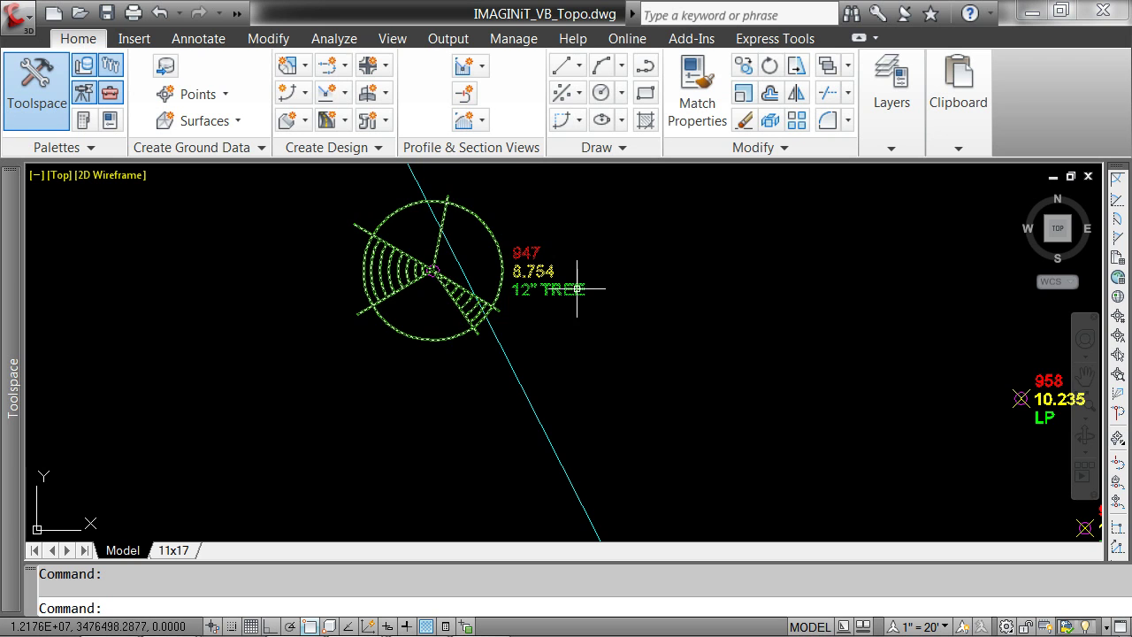
{"action": "scroll", "coordinate": [610, 345], "scroll_direction": "down", "scroll_amount": 3}
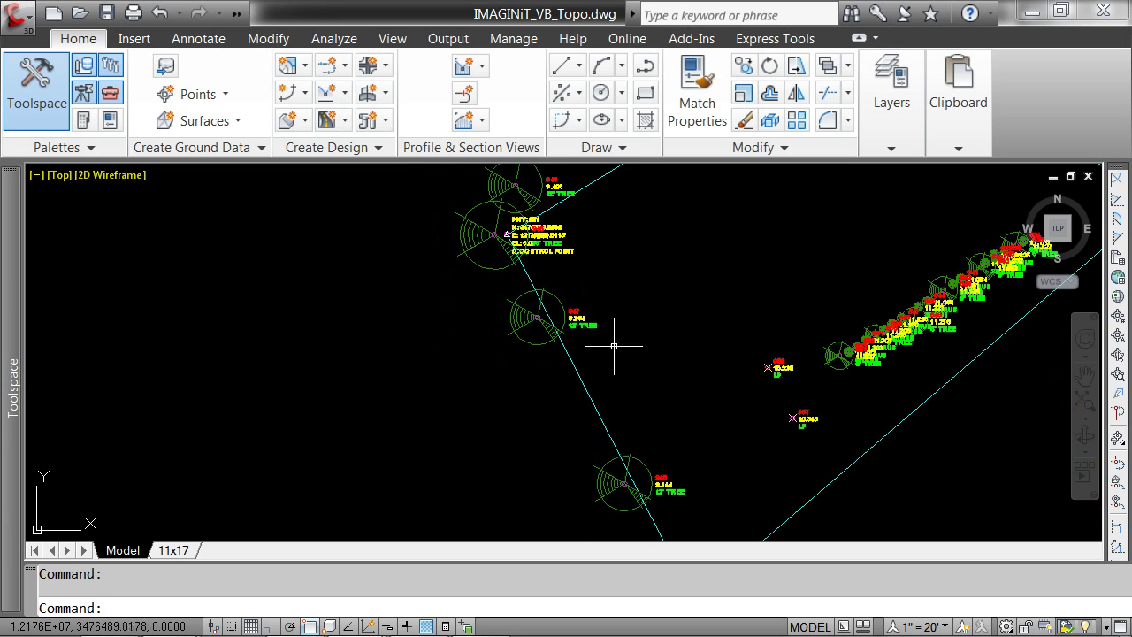
{"action": "middle_click_drag", "start_coordinate": [814, 357], "coordinate": [555, 427]}
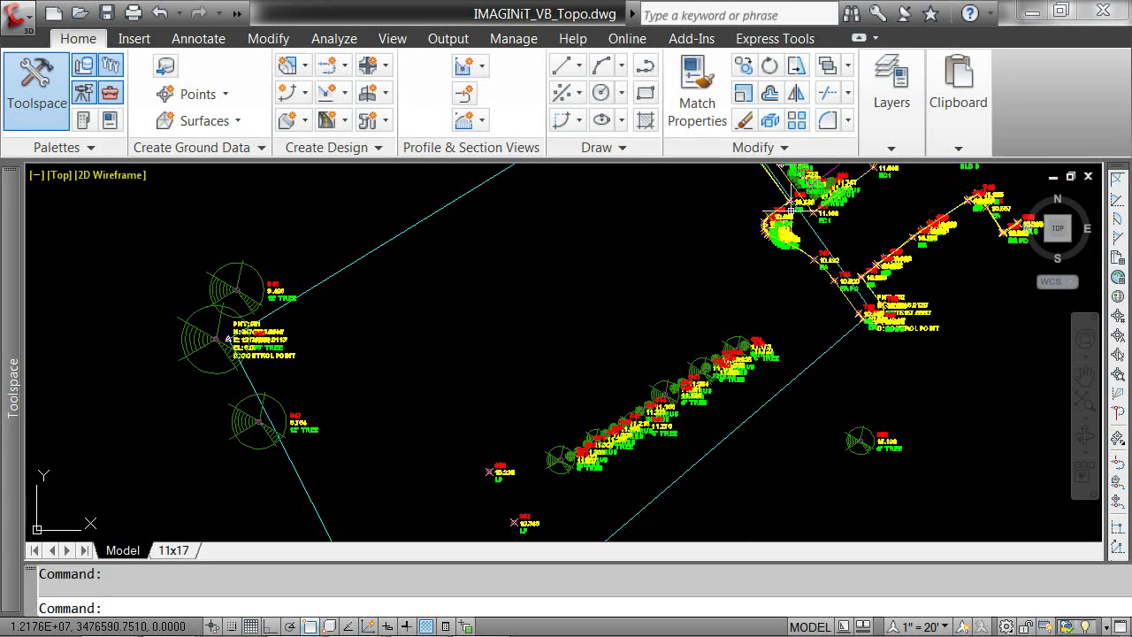
{"action": "middle_click_drag", "start_coordinate": [791, 209], "coordinate": [670, 381]}
{"action": "scroll", "coordinate": [669, 381], "scroll_direction": "up", "scroll_amount": 3}
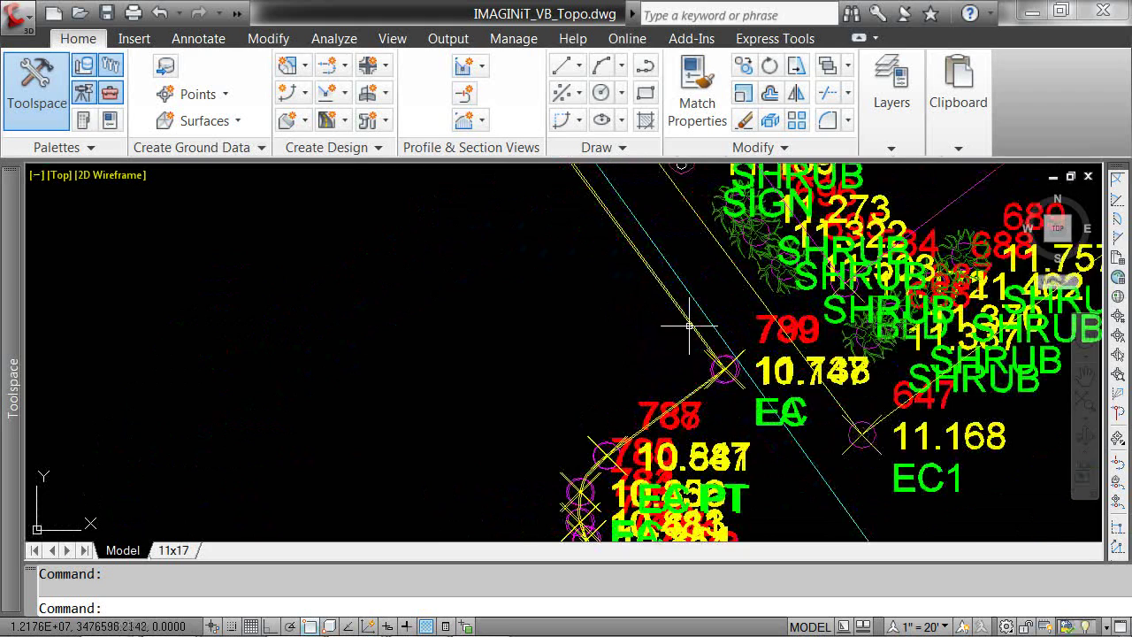
{"action": "scroll", "coordinate": [689, 326], "scroll_direction": "up", "scroll_amount": 1}
{"action": "scroll", "coordinate": [619, 331], "scroll_direction": "down", "scroll_amount": 6}
{"action": "middle_click_drag", "start_coordinate": [531, 428], "coordinate": [620, 357]}
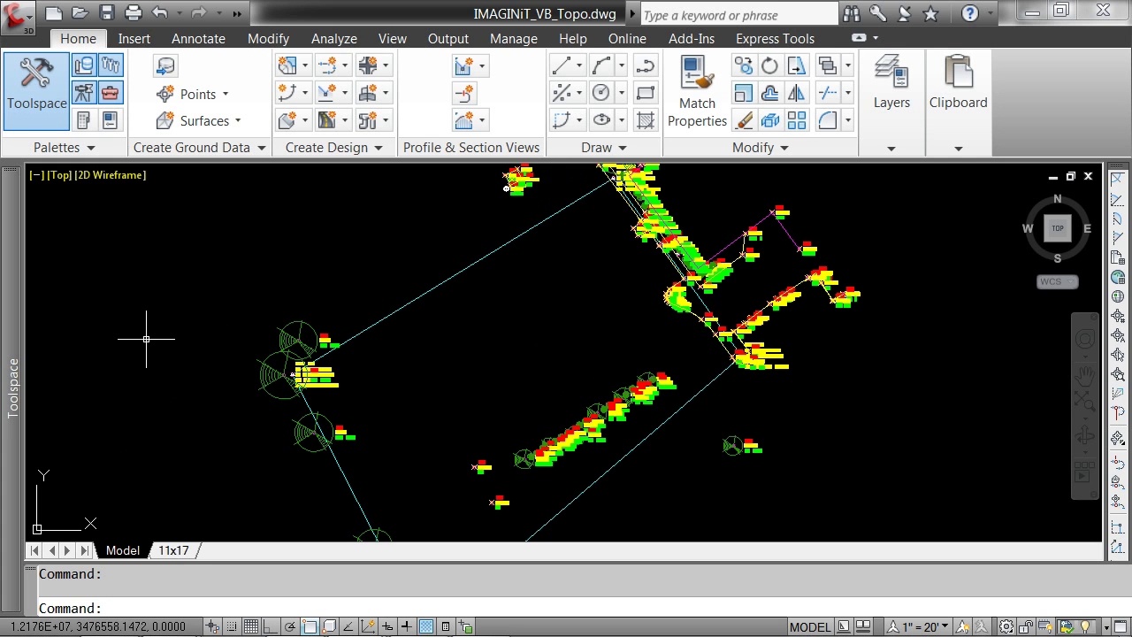
Step: Start another survey data import into the SV_Test2 database with Point File as the data source type
{"action": "mouse_move", "coordinate": [4, 376]}
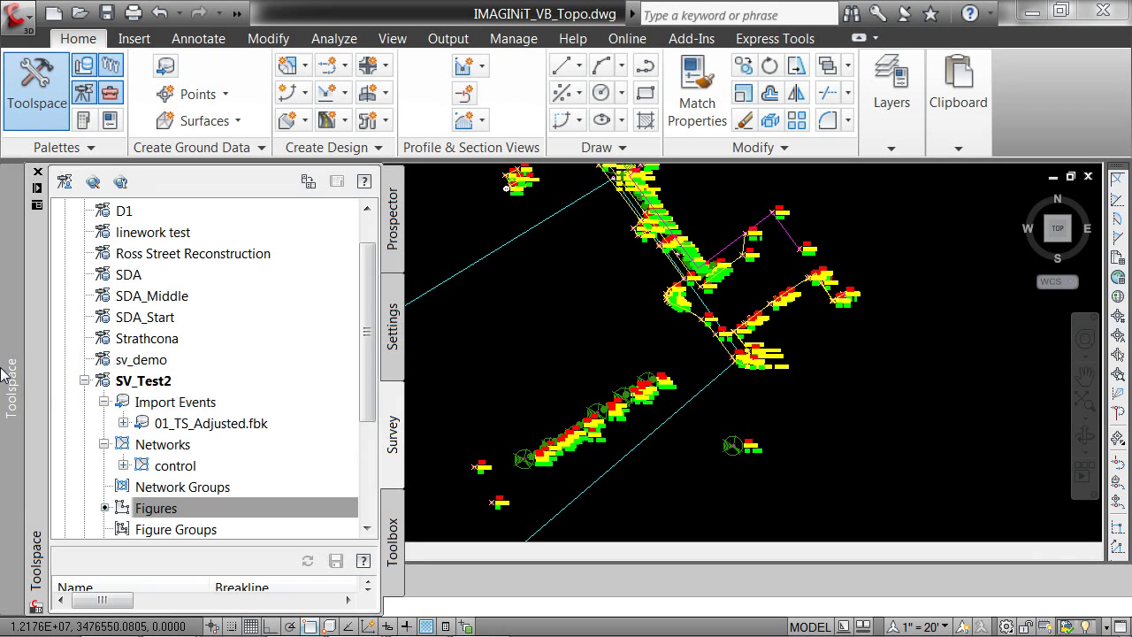
{"action": "right_click", "coordinate": [190, 402]}
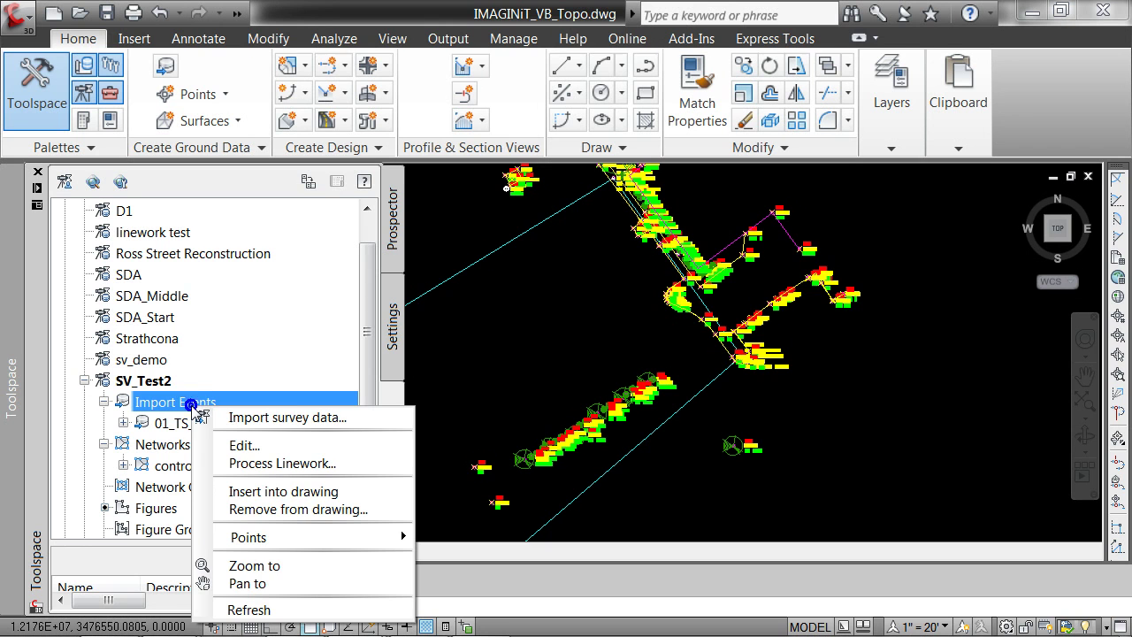
{"action": "left_click", "coordinate": [230, 418]}
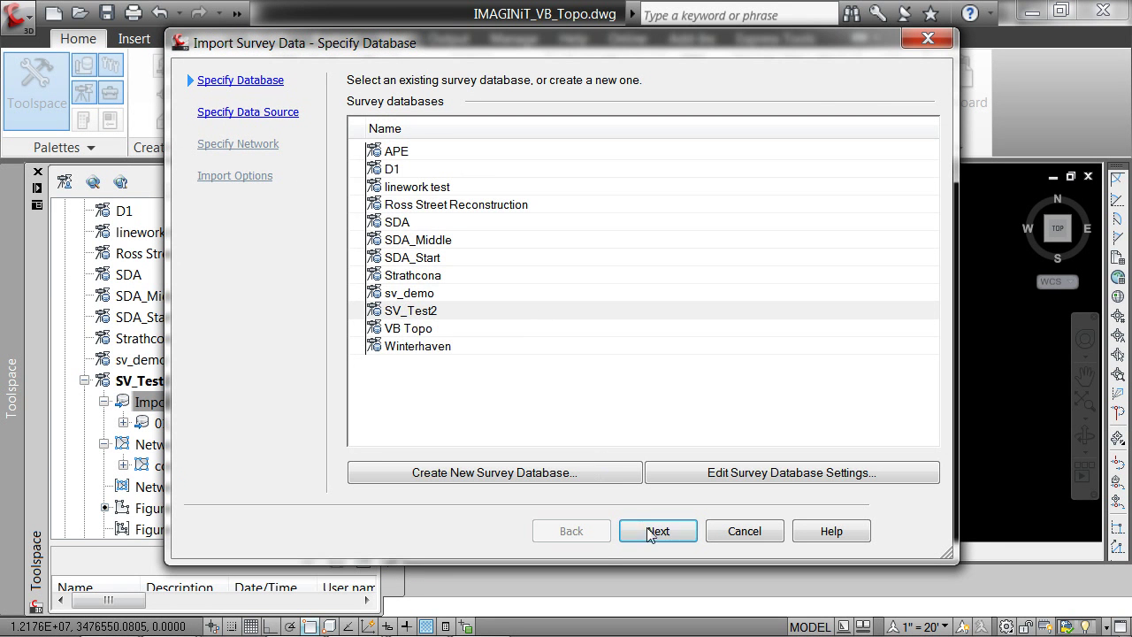
{"action": "left_click", "coordinate": [654, 530]}
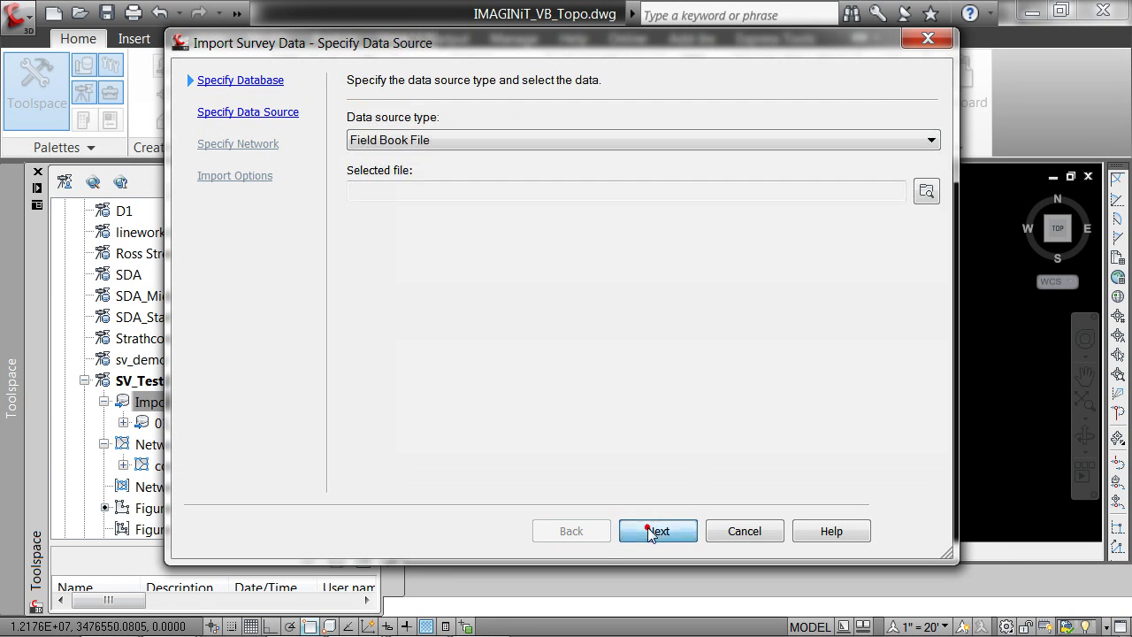
{"action": "left_click", "coordinate": [559, 143]}
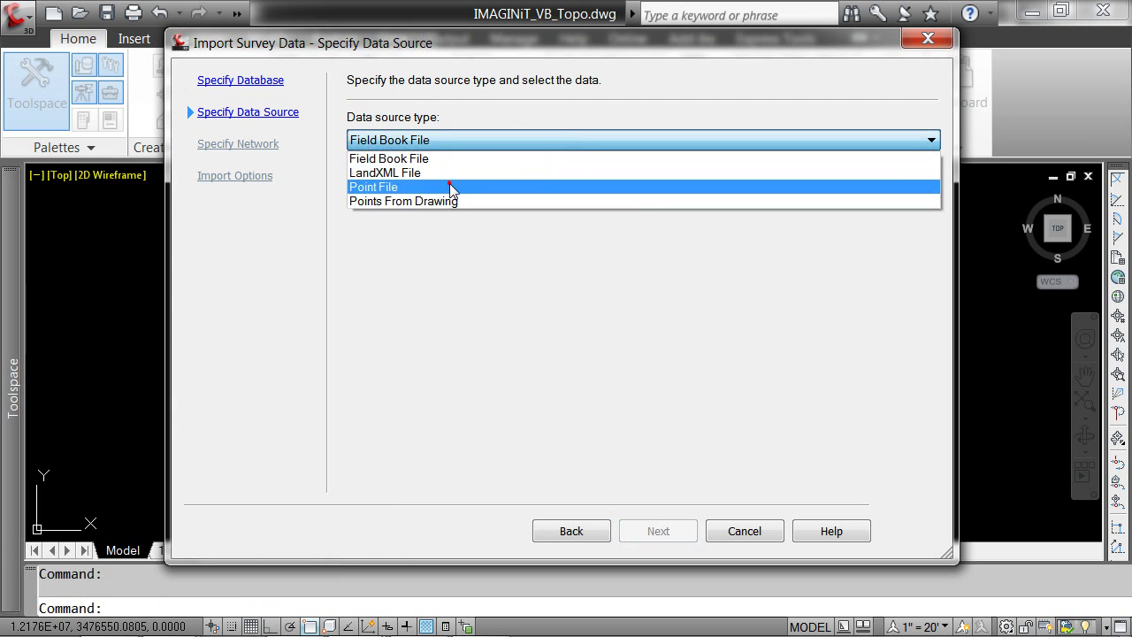
{"action": "left_click", "coordinate": [450, 187]}
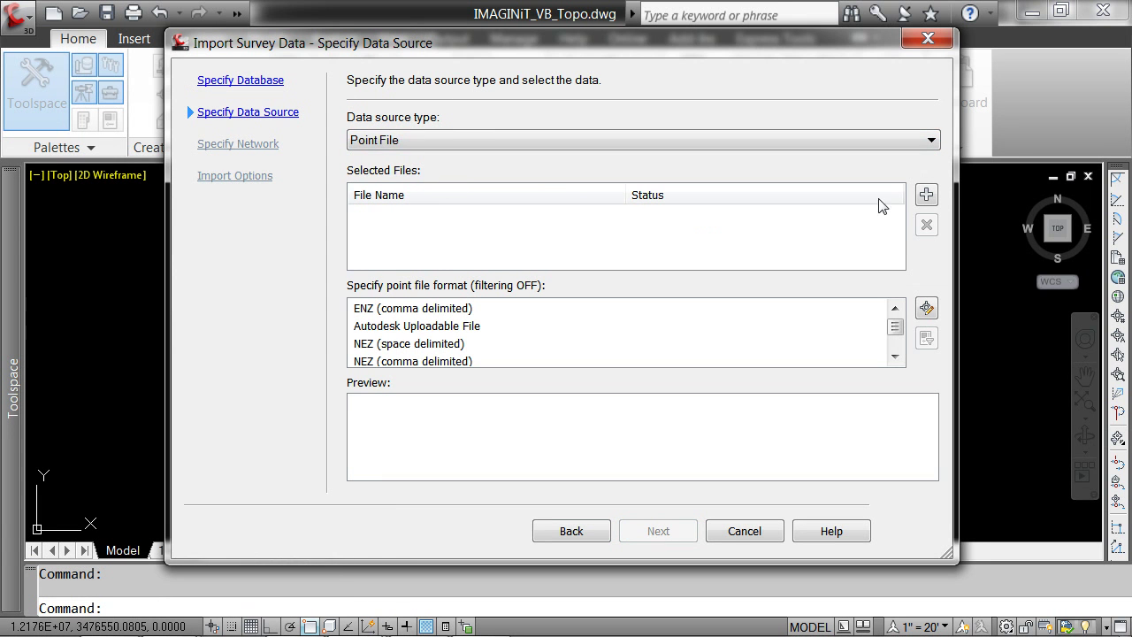
Step: Add the point files 02_GPS1.txt and 03_GPS2.txt as the import source and continue to the network selection
{"action": "left_click", "coordinate": [926, 193]}
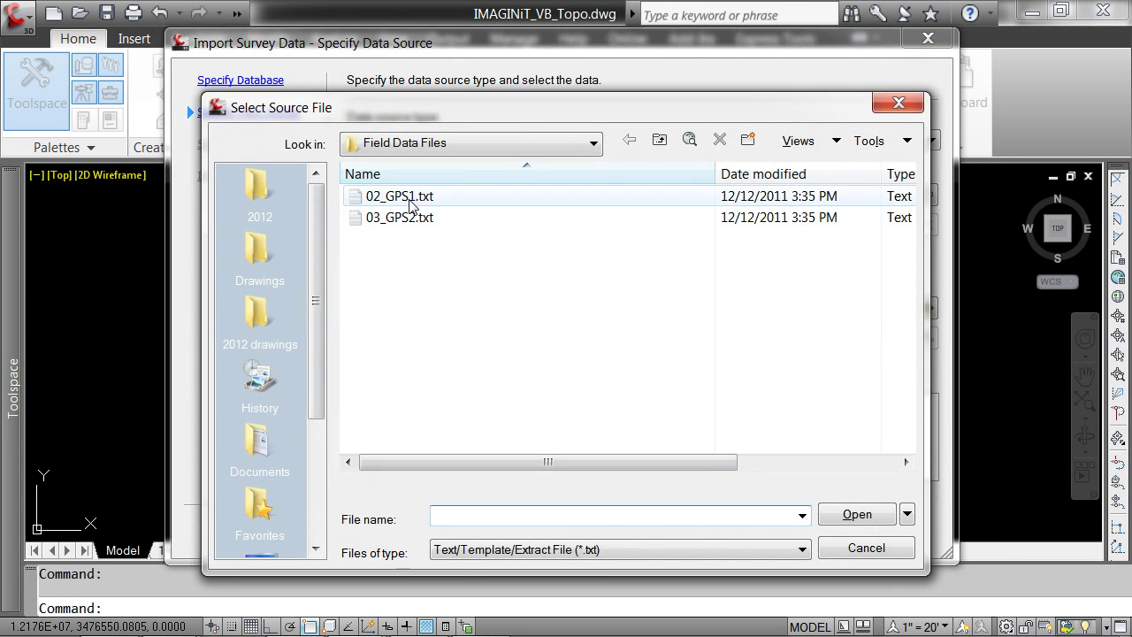
{"action": "left_click", "coordinate": [409, 202]}
{"action": "left_click", "coordinate": [408, 219], "text": "ctrl"}
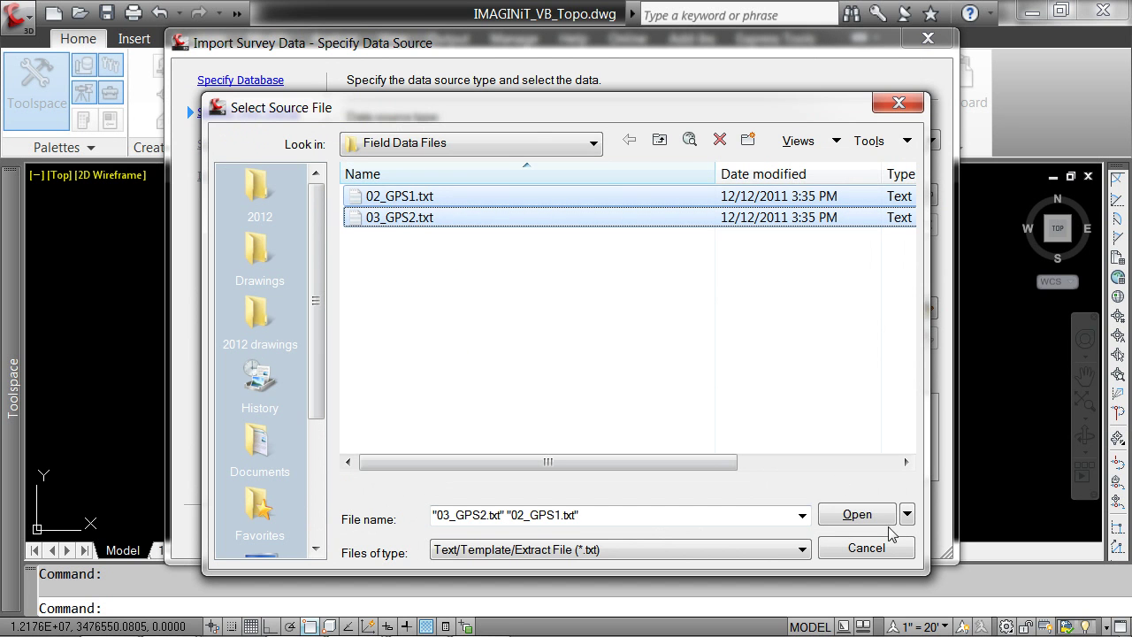
{"action": "left_click", "coordinate": [884, 520]}
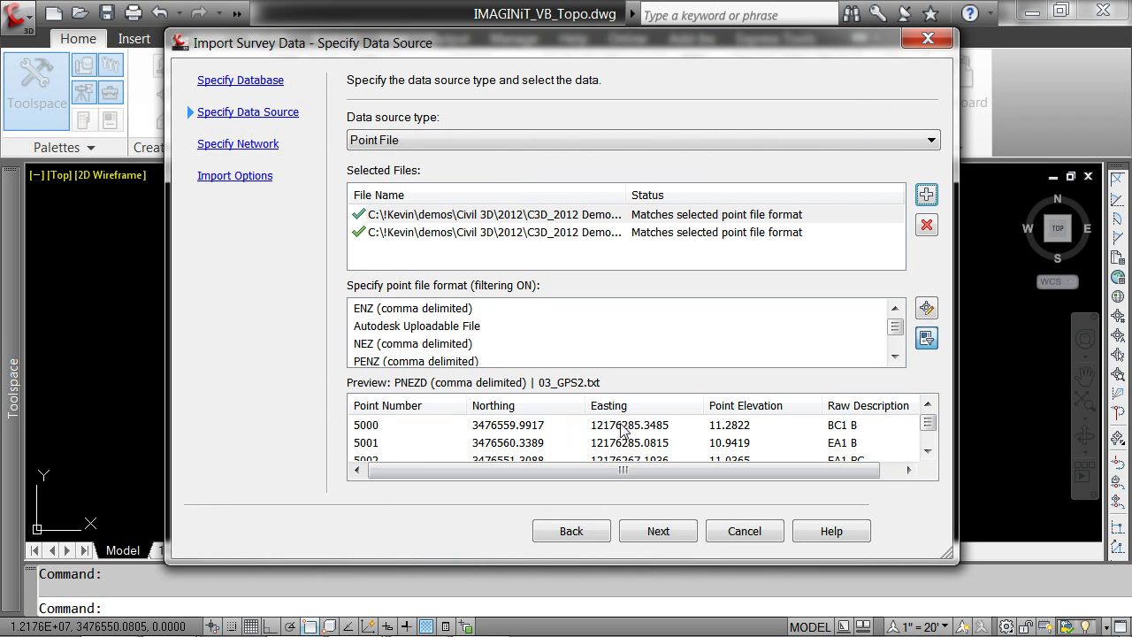
{"action": "left_click", "coordinate": [656, 530]}
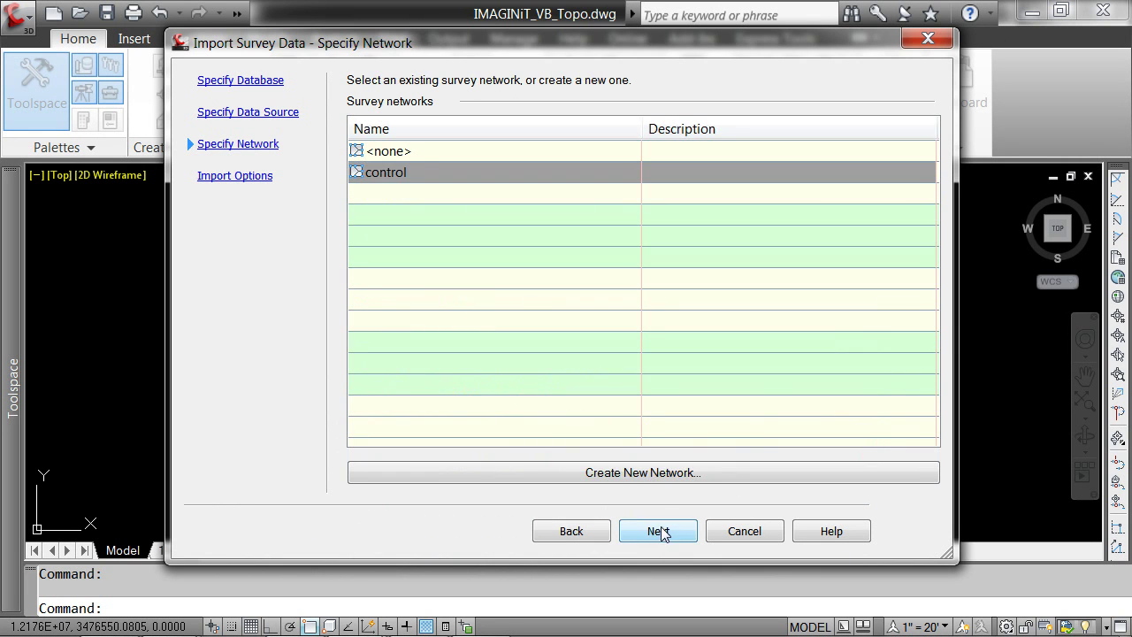
Step: Create a survey network named GPS for the point file import and continue to the import options
{"action": "left_click", "coordinate": [677, 473]}
{"action": "left_click", "coordinate": [779, 254]}
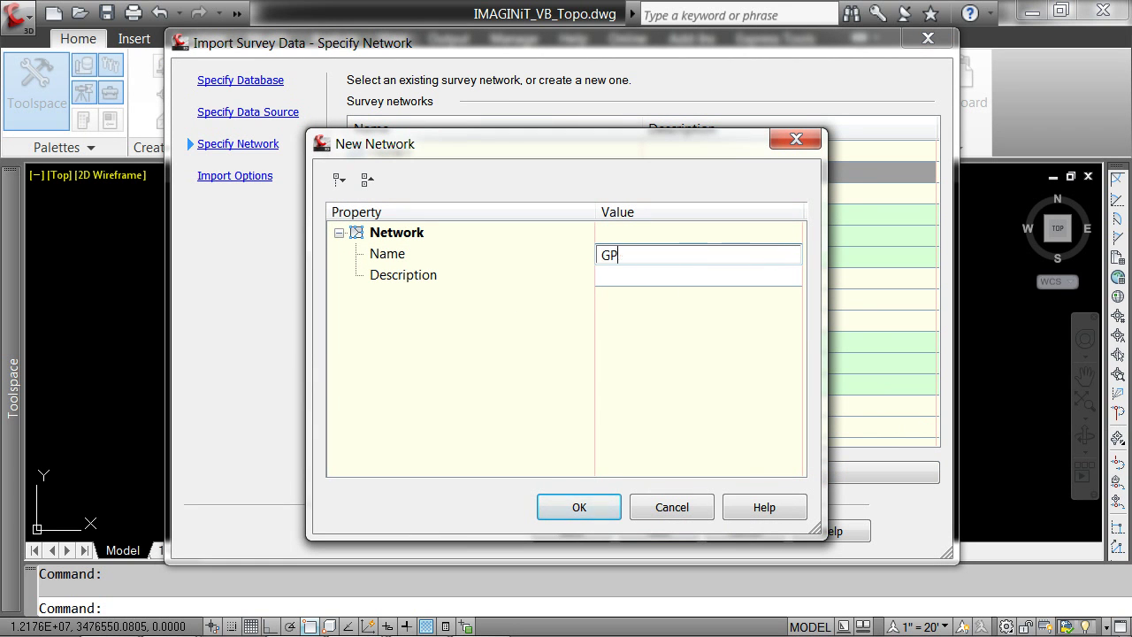
{"action": "left_click", "coordinate": [612, 507]}
{"action": "left_click", "coordinate": [590, 508]}
{"action": "left_click", "coordinate": [655, 380]}
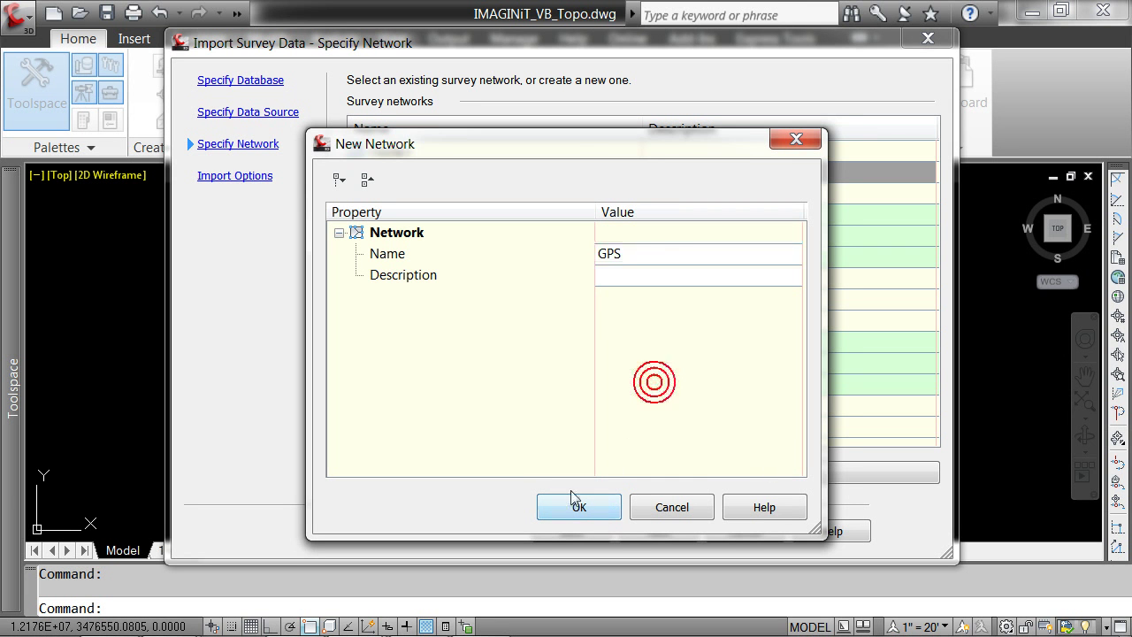
{"action": "left_click", "coordinate": [570, 501]}
{"action": "left_click", "coordinate": [658, 530]}
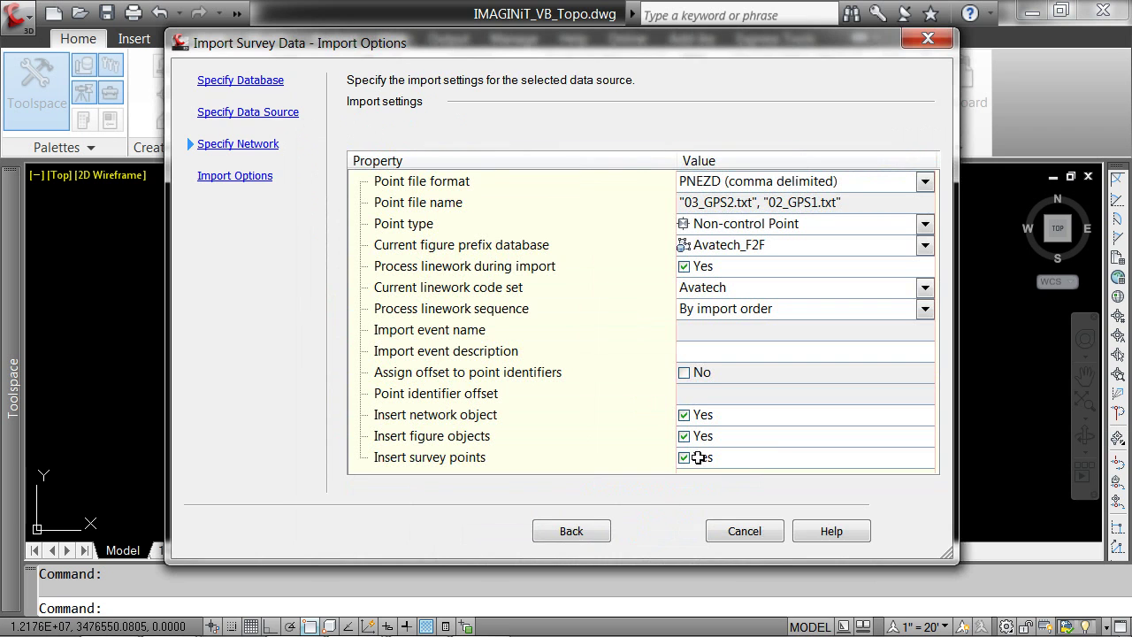
Step: Run the import with the shown settings, ignoring duplicate point 532 in 02_GPS1.txt and resolving the duplicate point number in the drawing with Overwrite
{"action": "left_click", "coordinate": [655, 531]}
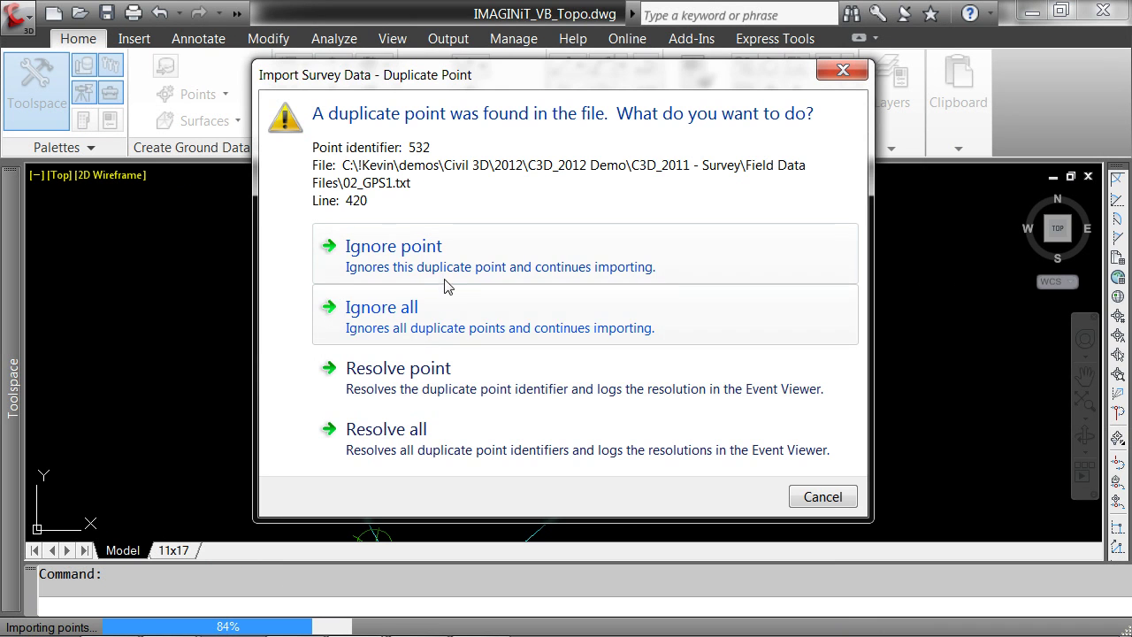
{"action": "left_click", "coordinate": [397, 254]}
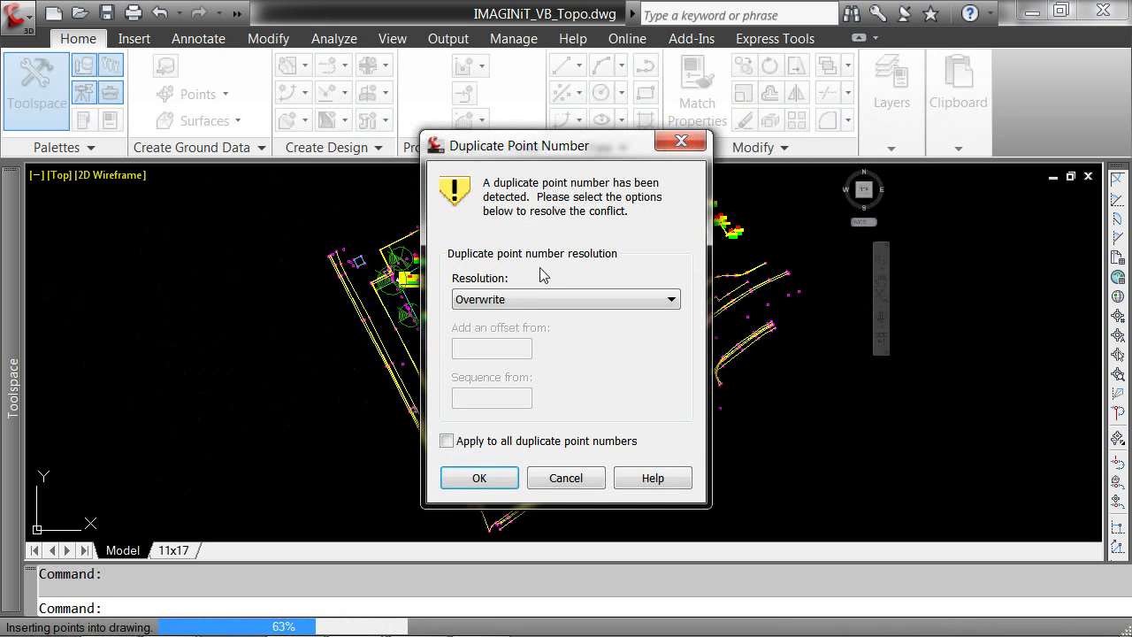
{"action": "left_click", "coordinate": [475, 477]}
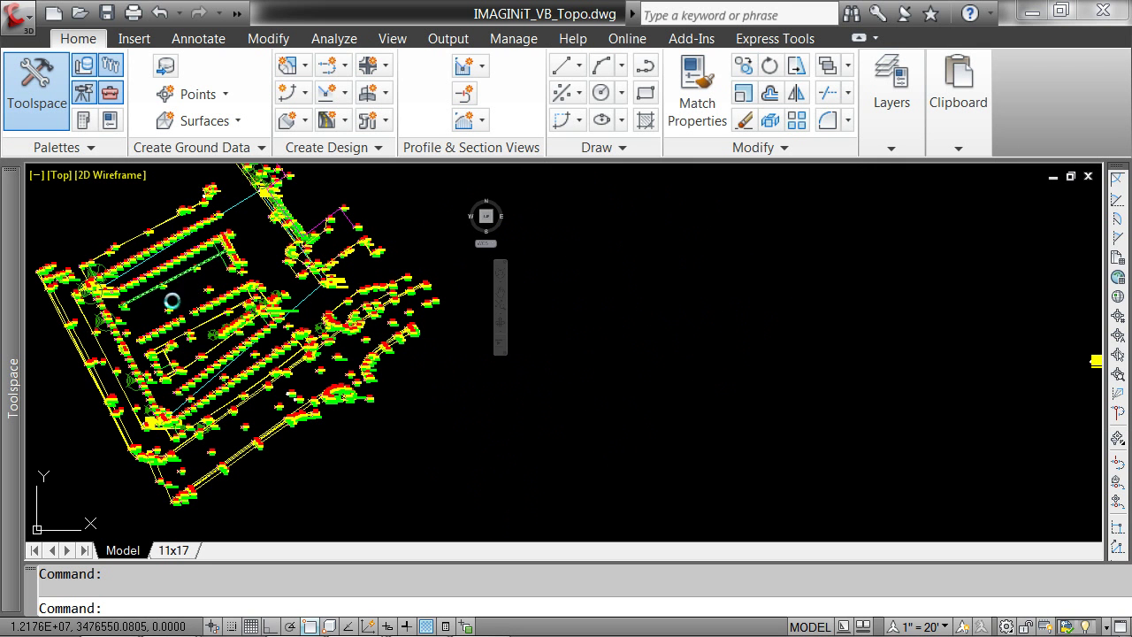
Step: Examine the imported GPS points, labels and linework across the parking lot and the whole site
{"action": "scroll", "coordinate": [165, 291], "scroll_direction": "up", "scroll_amount": 2}
{"action": "middle_click_drag", "start_coordinate": [265, 298], "coordinate": [505, 321]}
{"action": "scroll", "coordinate": [505, 321], "scroll_direction": "up", "scroll_amount": 4}
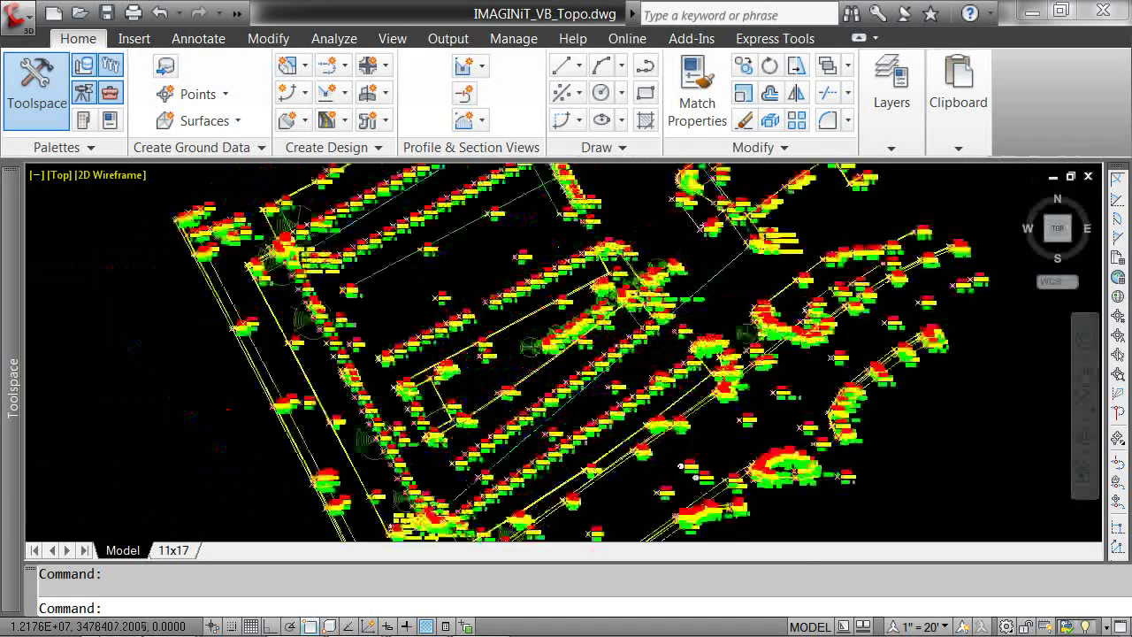
{"action": "scroll", "coordinate": [530, 345], "scroll_direction": "up", "scroll_amount": 3}
{"action": "mouse_move", "coordinate": [469, 464]}
{"action": "middle_mouse_down"}
{"action": "mouse_move", "coordinate": [725, 254]}
{"action": "mouse_move", "coordinate": [641, 359]}
{"action": "mouse_move", "coordinate": [530, 413]}
{"action": "middle_mouse_up"}
{"action": "scroll", "coordinate": [884, 435], "scroll_direction": "down", "scroll_amount": 8}
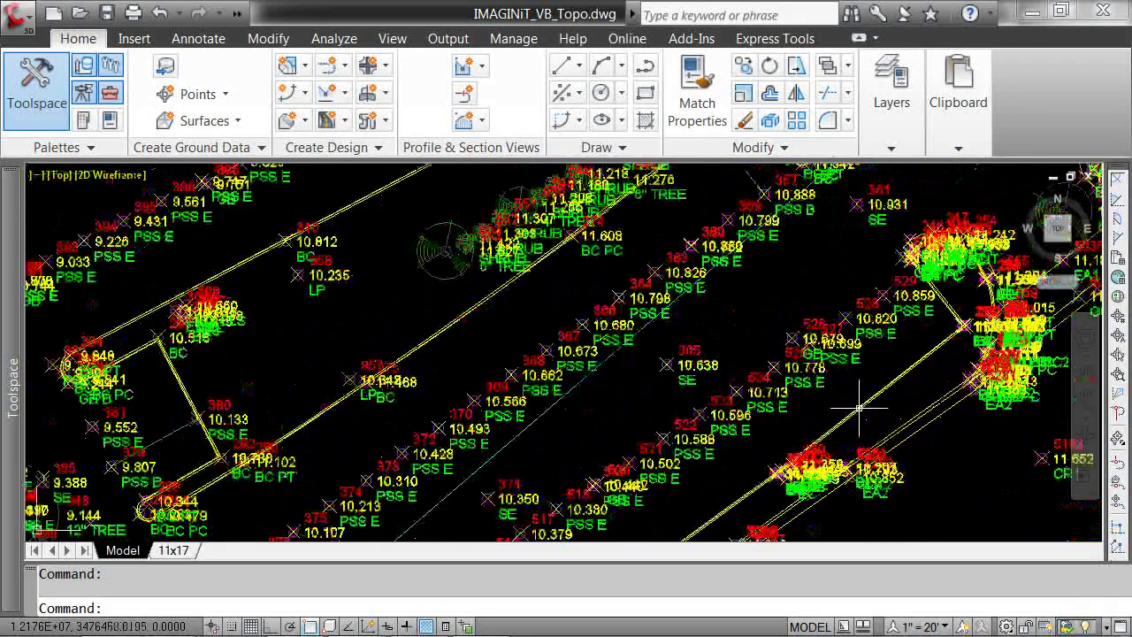
{"action": "mouse_move", "coordinate": [924, 389]}
{"action": "middle_mouse_down"}
{"action": "mouse_move", "coordinate": [696, 376]}
{"action": "mouse_move", "coordinate": [577, 342]}
{"action": "middle_mouse_up"}
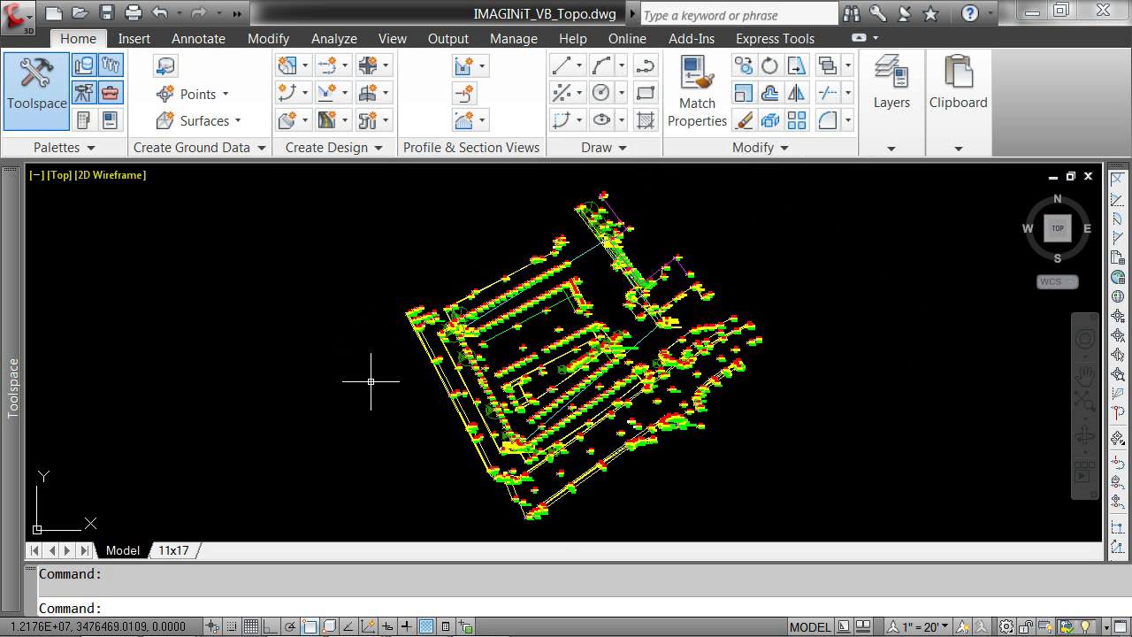
{"action": "scroll", "coordinate": [369, 378], "scroll_direction": "up", "scroll_amount": 3}
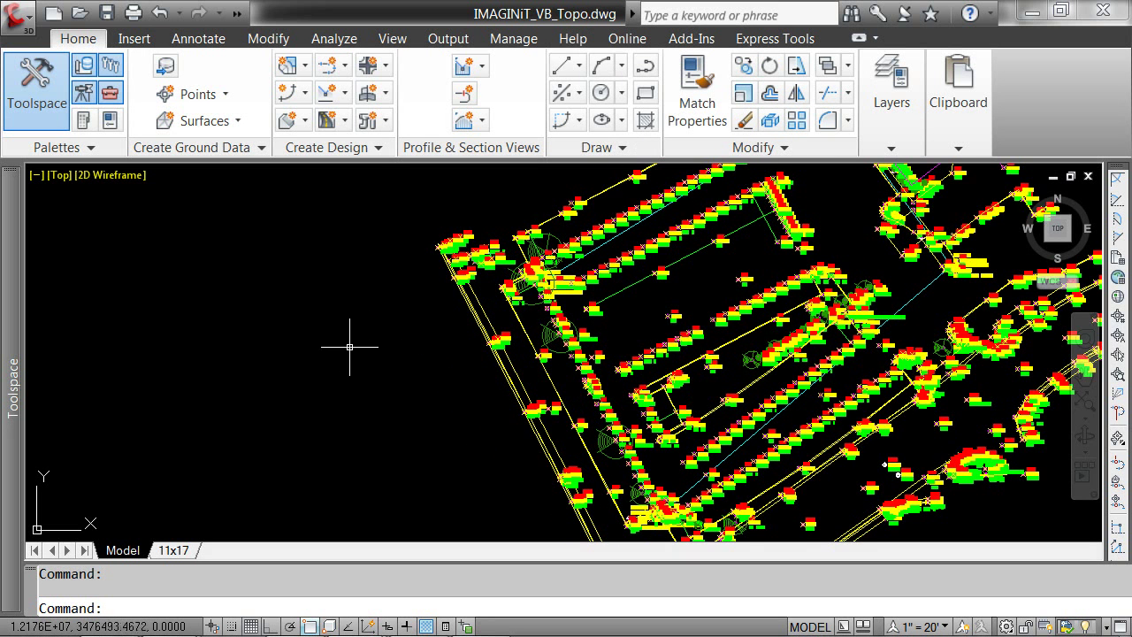
Step: Update the drawing's out-of-date point groups and expand the point group list
{"action": "mouse_move", "coordinate": [14, 303]}
{"action": "left_click", "coordinate": [392, 219]}
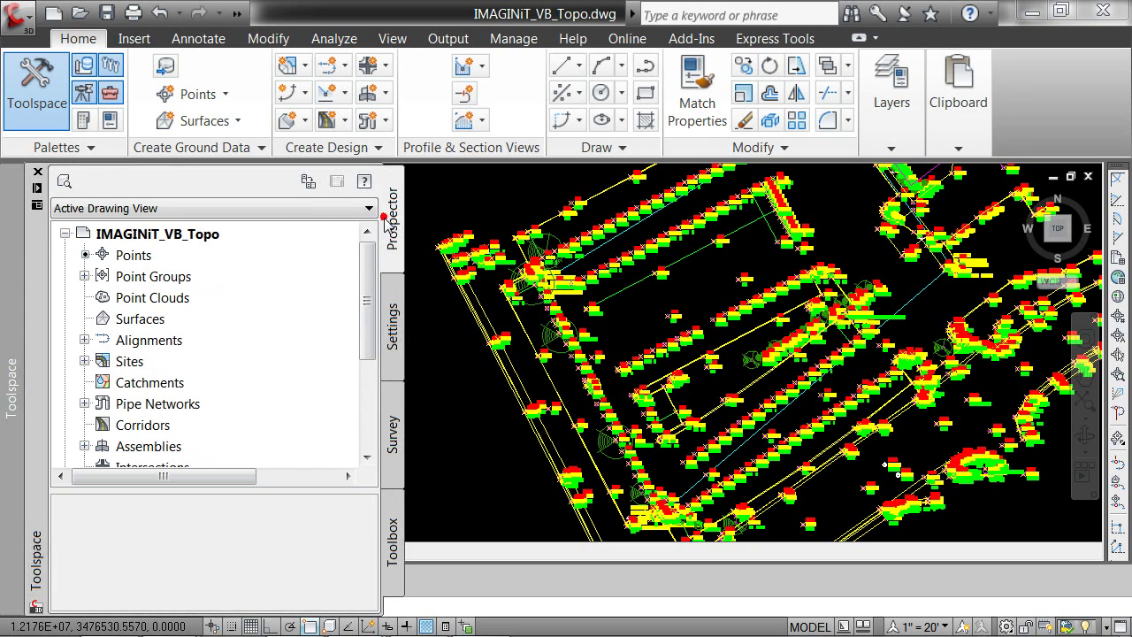
{"action": "left_click", "coordinate": [145, 277]}
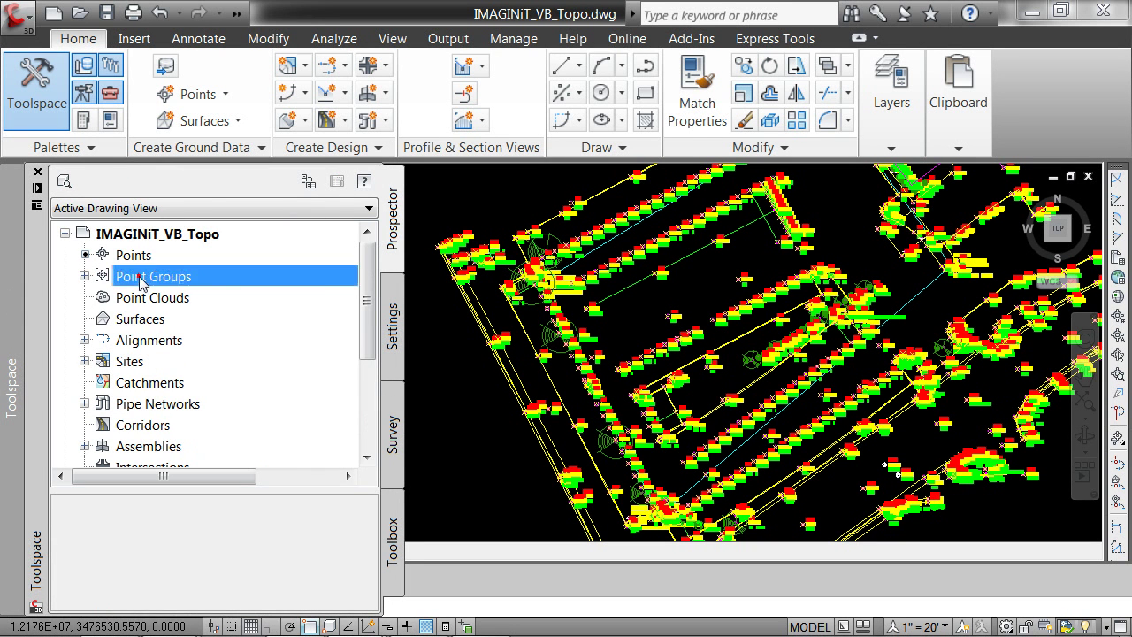
{"action": "right_click", "coordinate": [145, 276]}
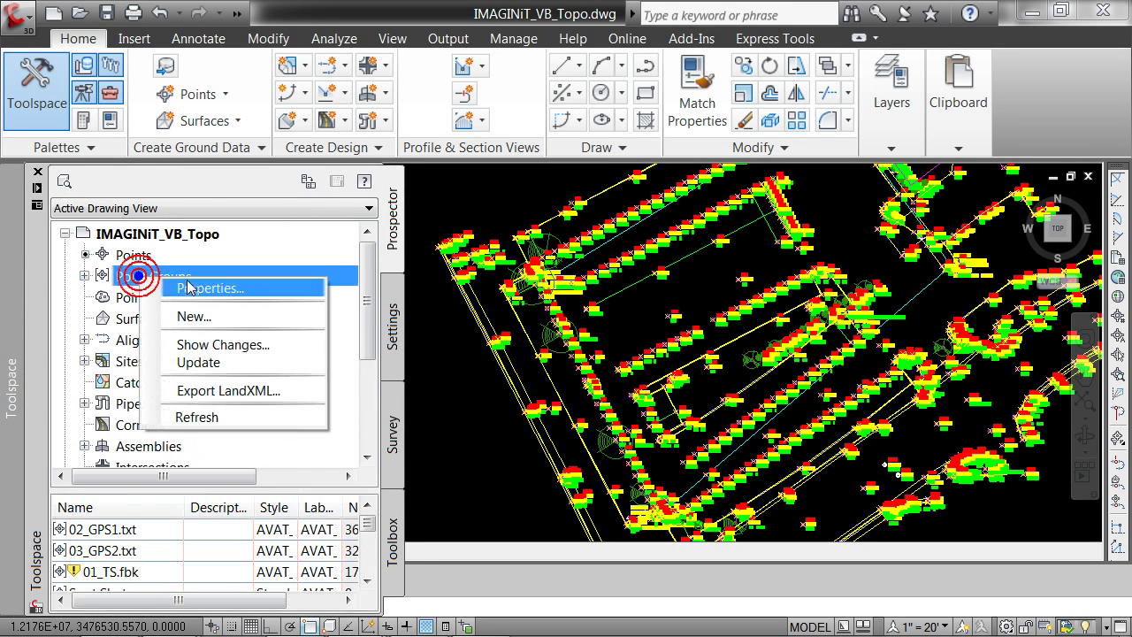
{"action": "left_click", "coordinate": [215, 364]}
{"action": "left_click", "coordinate": [84, 276]}
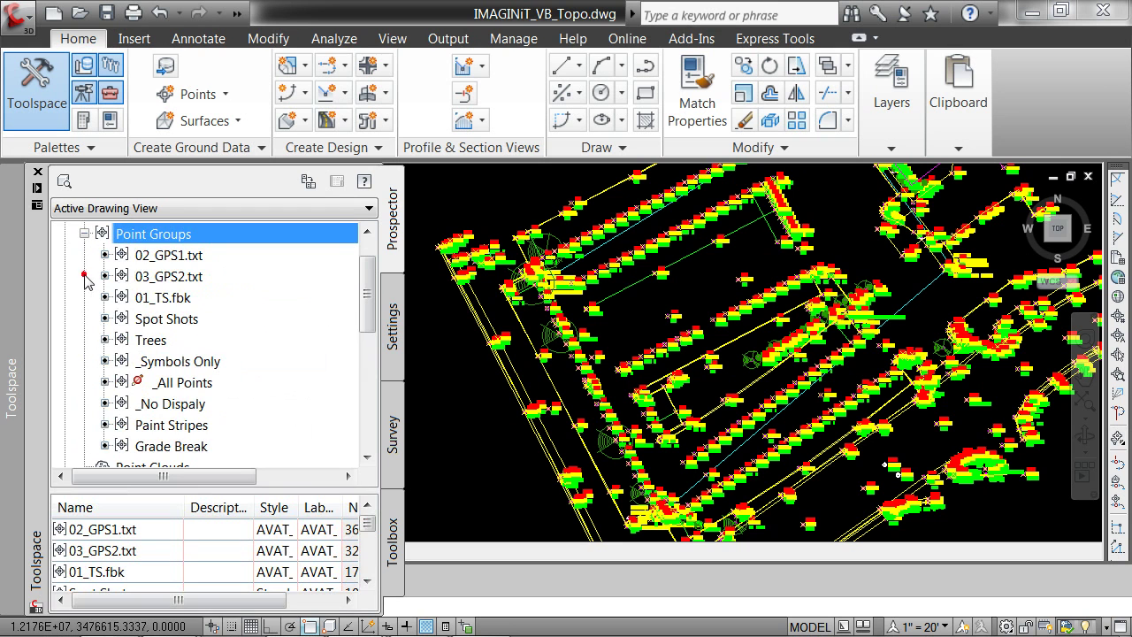
Step: Reorder the point group display priority so Trees comes first and _Symbols Only second, and apply it to the drawing
{"action": "right_click", "coordinate": [177, 245]}
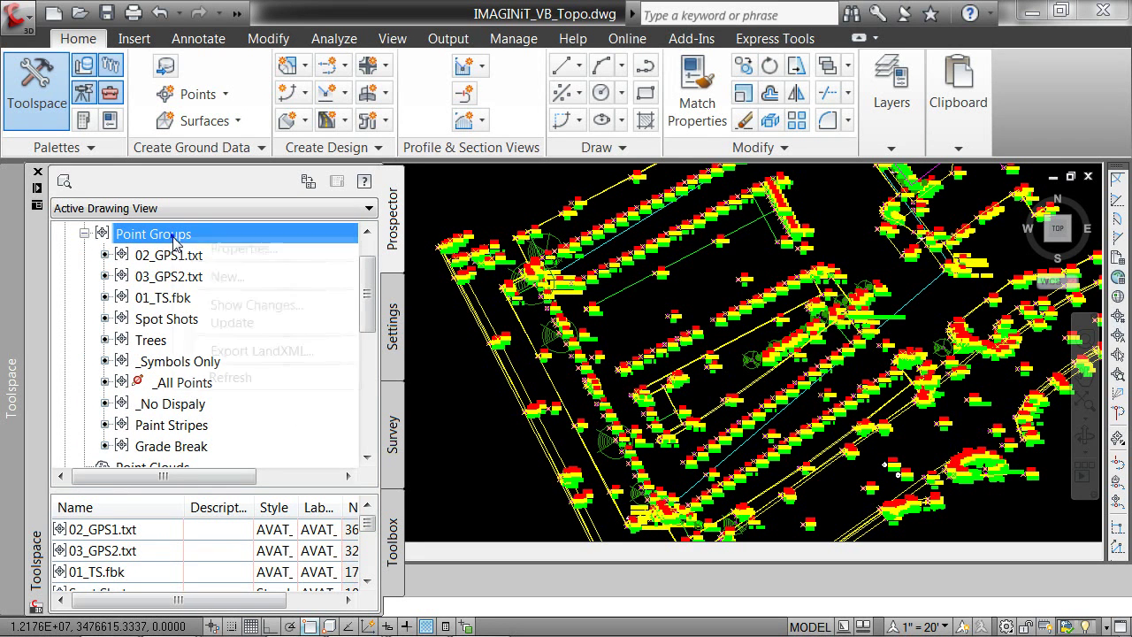
{"action": "left_click", "coordinate": [222, 246]}
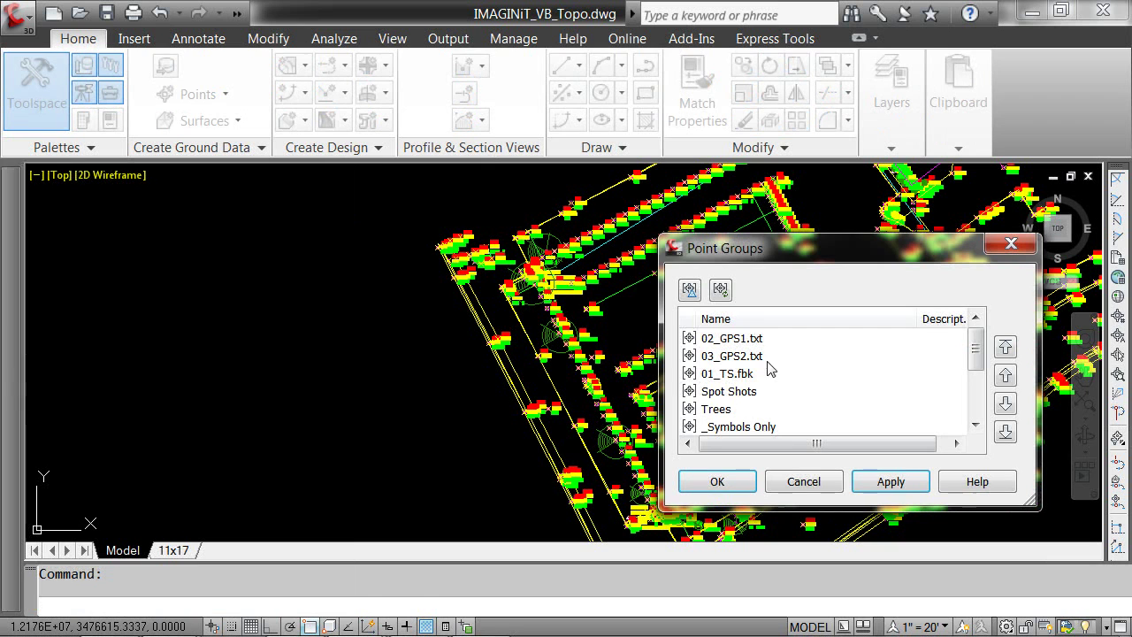
{"action": "left_click", "coordinate": [727, 412]}
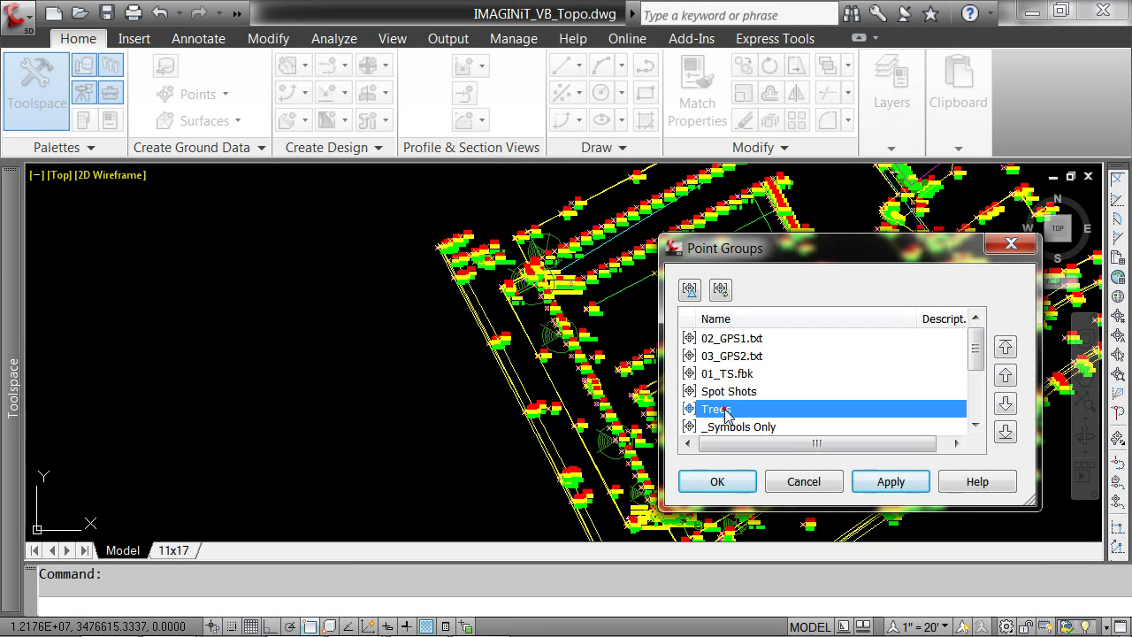
{"action": "left_click", "coordinate": [1006, 347]}
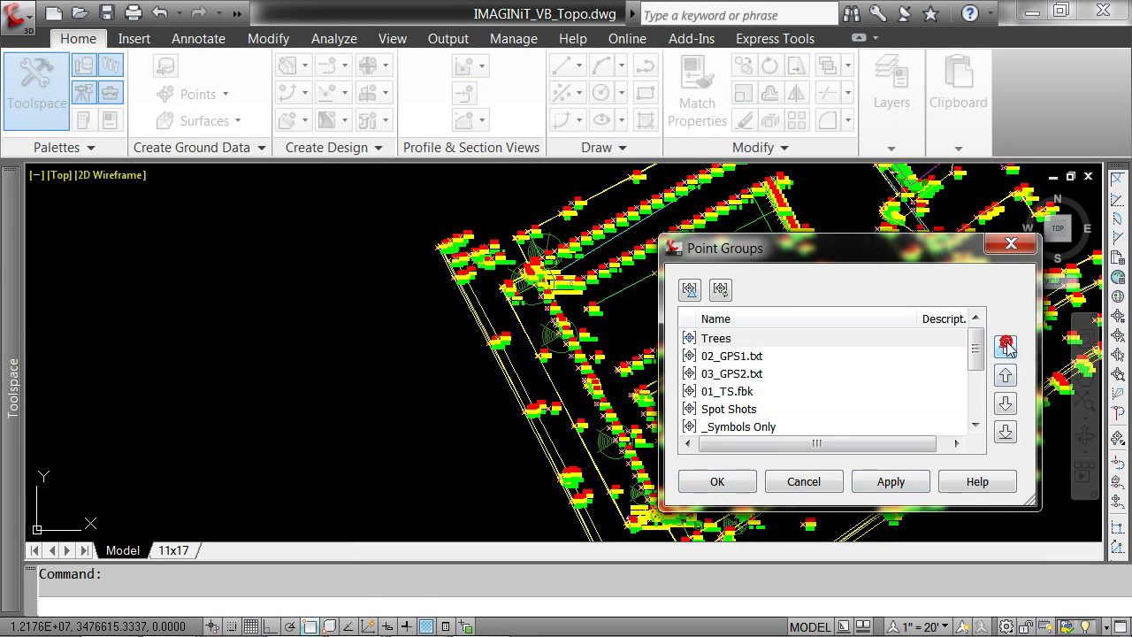
{"action": "left_click", "coordinate": [741, 428]}
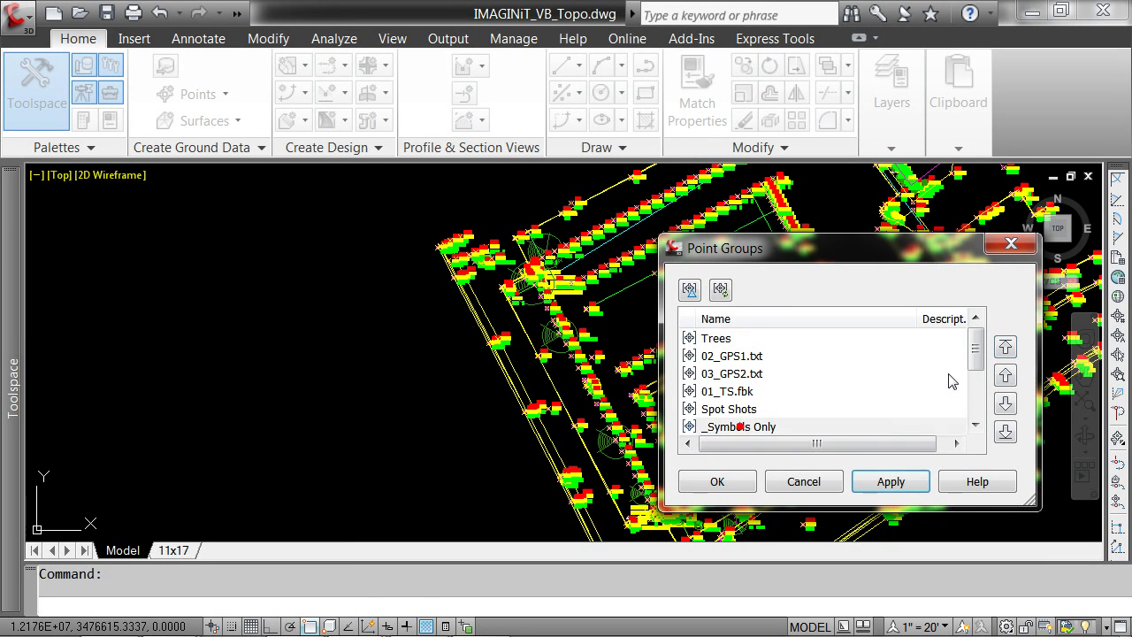
{"action": "left_click", "coordinate": [1006, 346]}
{"action": "left_click", "coordinate": [1005, 403]}
{"action": "left_click", "coordinate": [720, 481]}
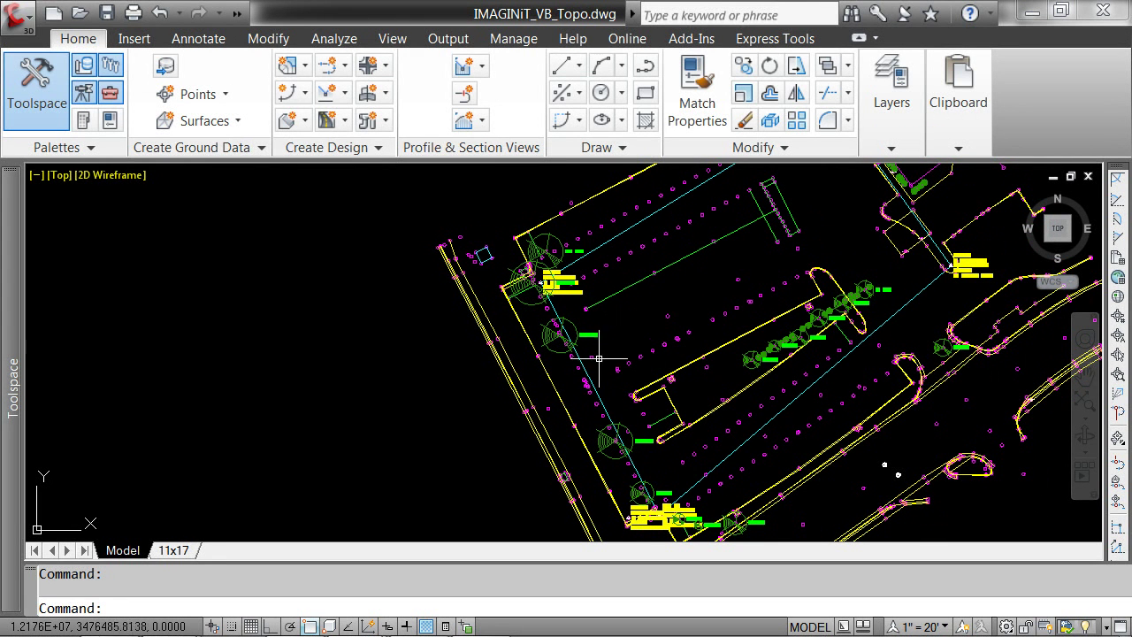
Step: Move the label of control point 531 southwest of its marker, into the clear area outside the curb lines
{"action": "scroll", "coordinate": [593, 423], "scroll_direction": "up", "scroll_amount": 2}
{"action": "scroll", "coordinate": [453, 360], "scroll_direction": "up", "scroll_amount": 2}
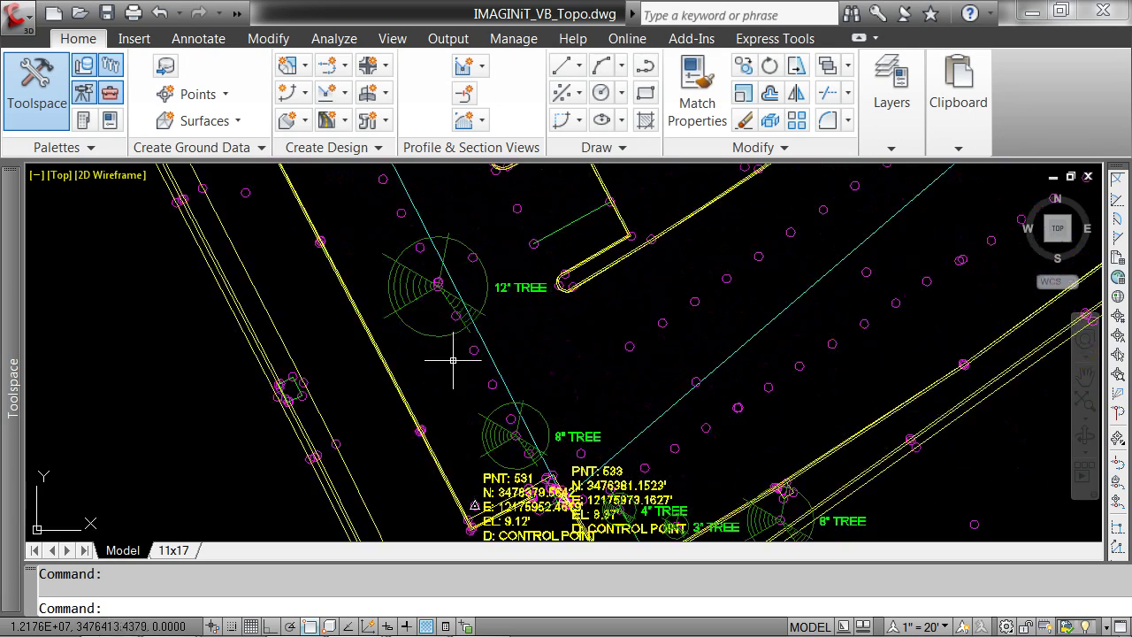
{"action": "scroll", "coordinate": [536, 299], "scroll_direction": "up", "scroll_amount": 2}
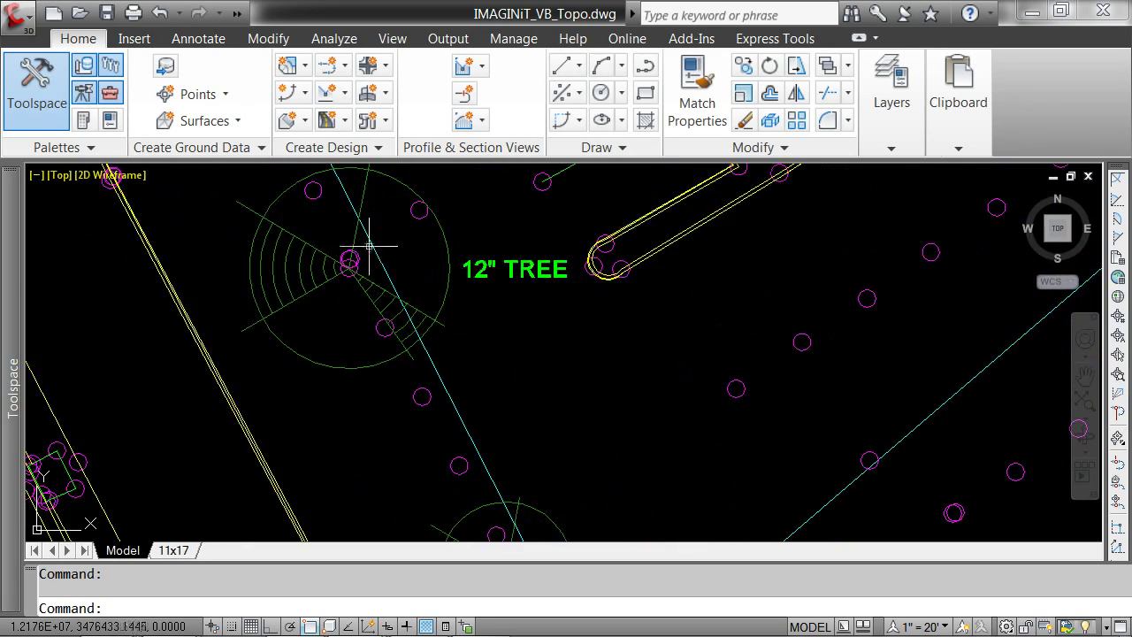
{"action": "scroll", "coordinate": [568, 391], "scroll_direction": "down", "scroll_amount": 4}
{"action": "scroll", "coordinate": [566, 403], "scroll_direction": "up", "scroll_amount": 2}
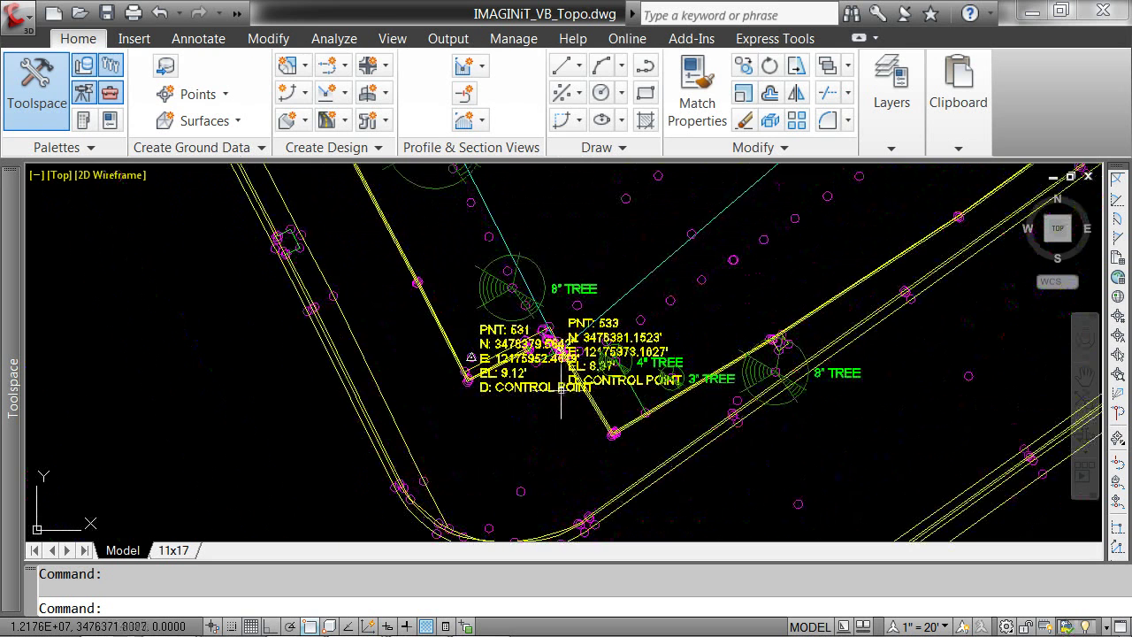
{"action": "left_click", "coordinate": [510, 395]}
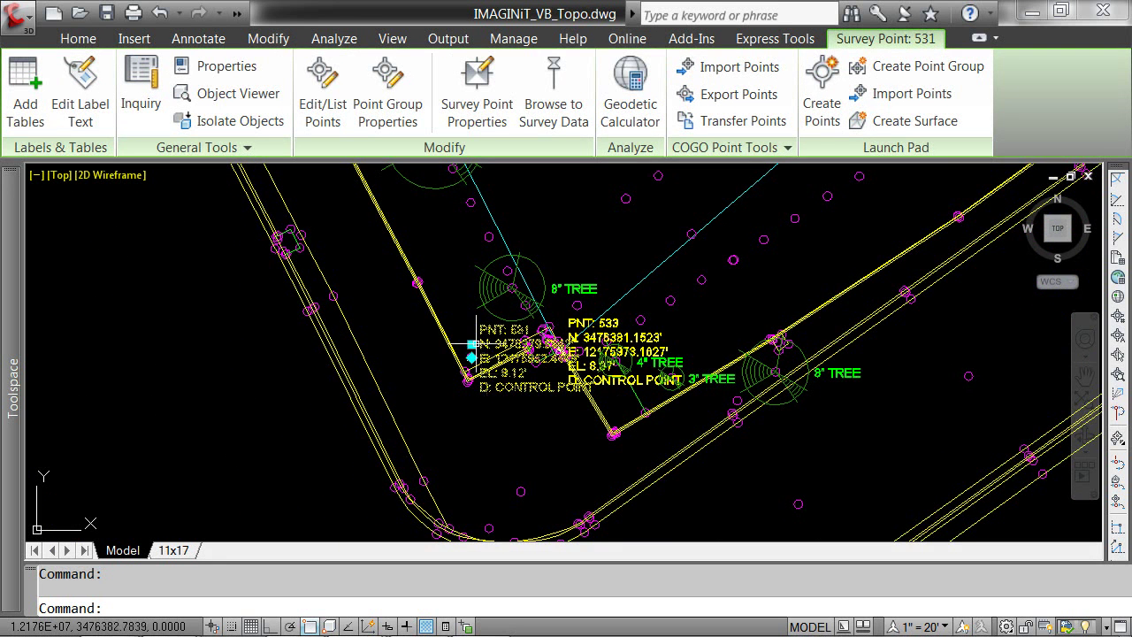
{"action": "left_click", "coordinate": [471, 345]}
{"action": "left_click", "coordinate": [301, 435]}
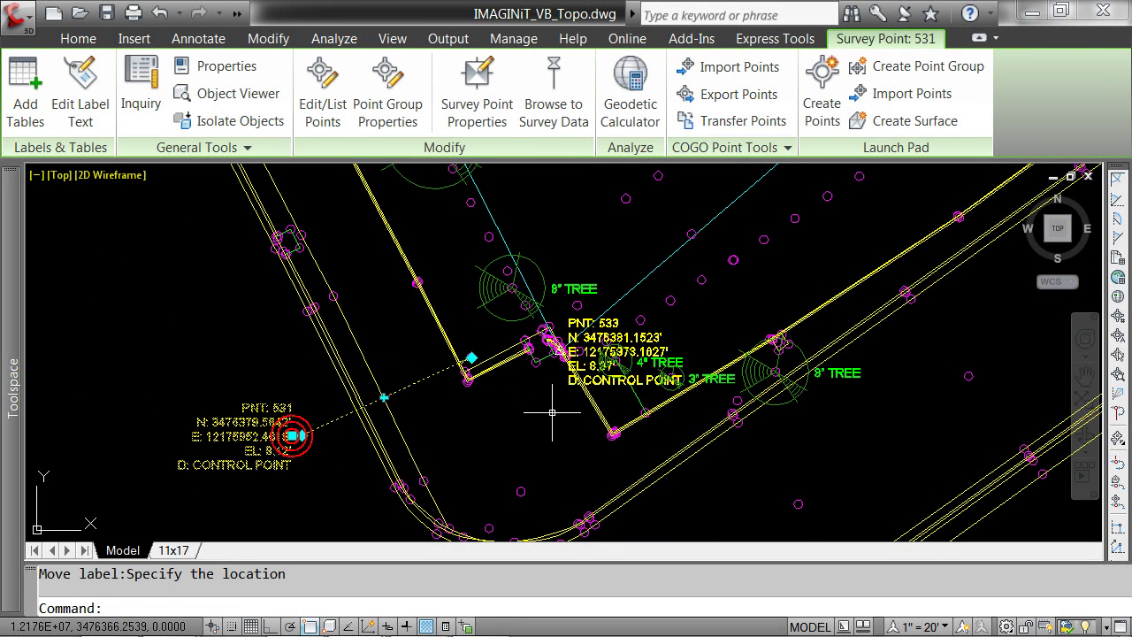
Step: Move the label of control point 533 into the open space just south of its marker and clear the selection
{"action": "left_click", "coordinate": [559, 350]}
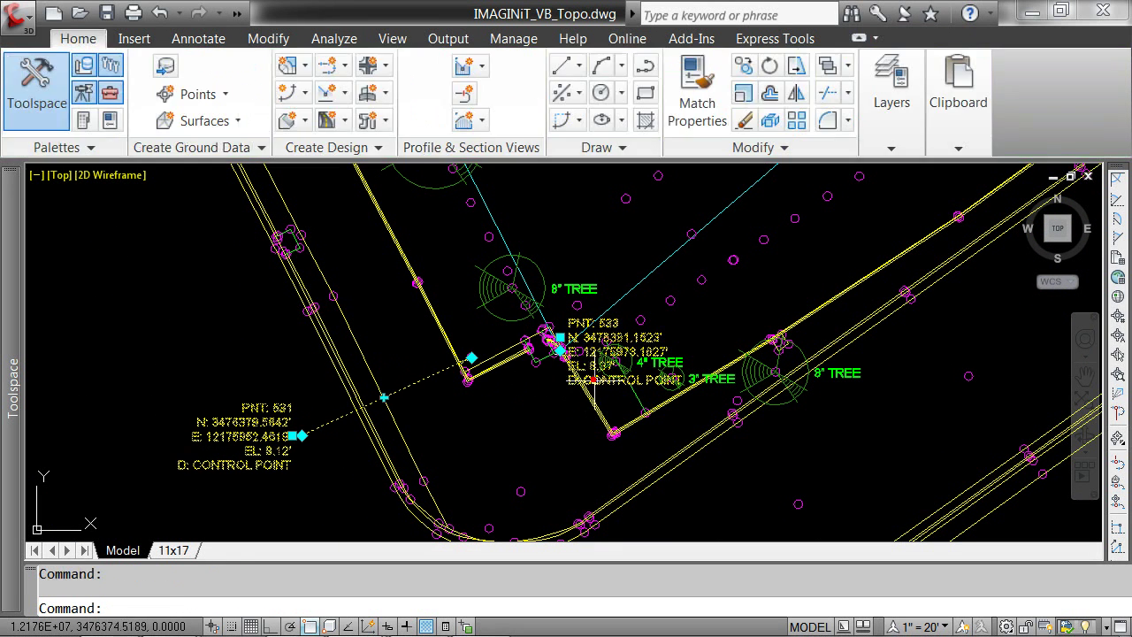
{"action": "left_click", "coordinate": [560, 340]}
{"action": "left_click", "coordinate": [544, 433]}
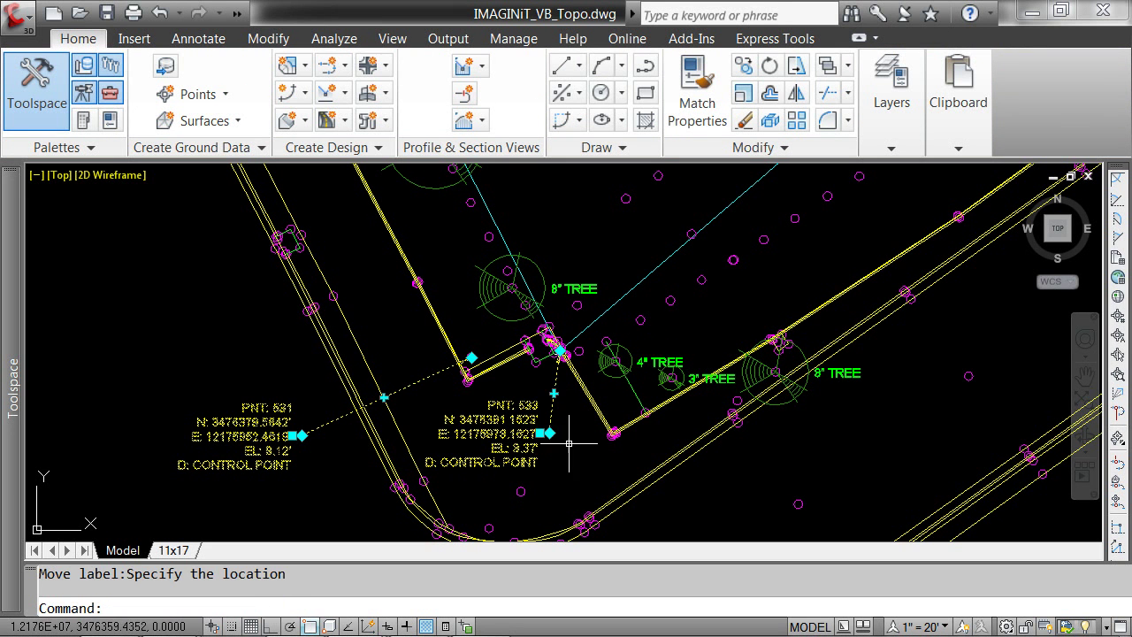
{"action": "key", "text": "Escape"}
{"action": "scroll", "coordinate": [263, 466], "scroll_direction": "up", "scroll_amount": 2}
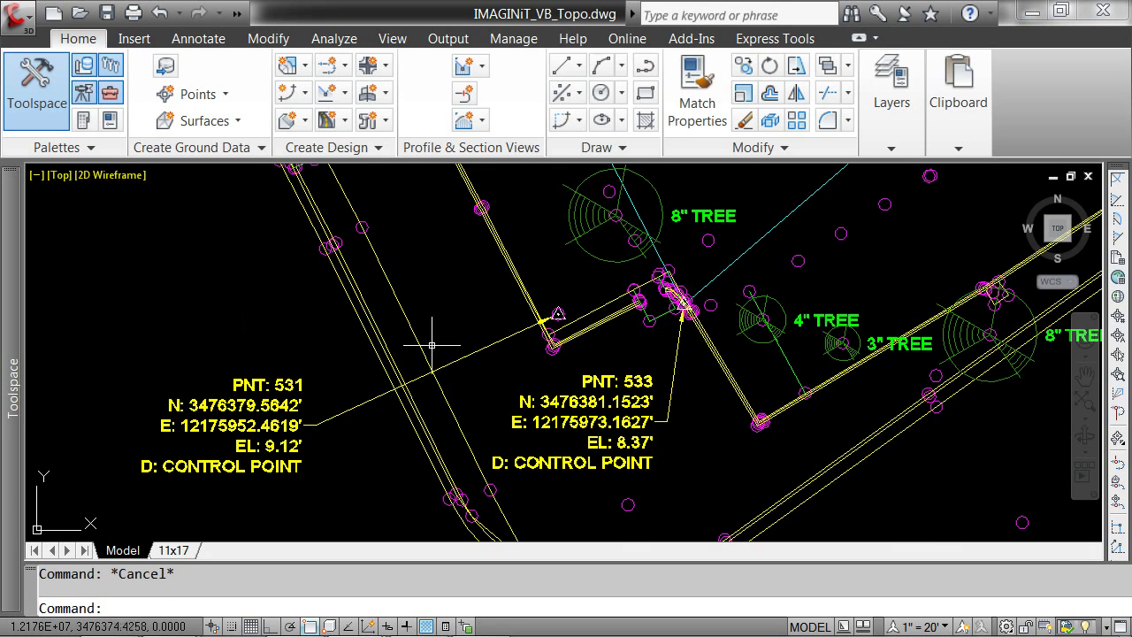
Step: Review the survey figure properties of the FC curb line along the southeast side of the parking lot, including its layer, style and vertices
{"action": "scroll", "coordinate": [432, 345], "scroll_direction": "down", "scroll_amount": 8}
{"action": "mouse_move", "coordinate": [866, 260]}
{"action": "middle_mouse_down"}
{"action": "mouse_move", "coordinate": [637, 476]}
{"action": "mouse_move", "coordinate": [663, 404]}
{"action": "middle_mouse_up"}
{"action": "scroll", "coordinate": [672, 389], "scroll_direction": "down", "scroll_amount": 2}
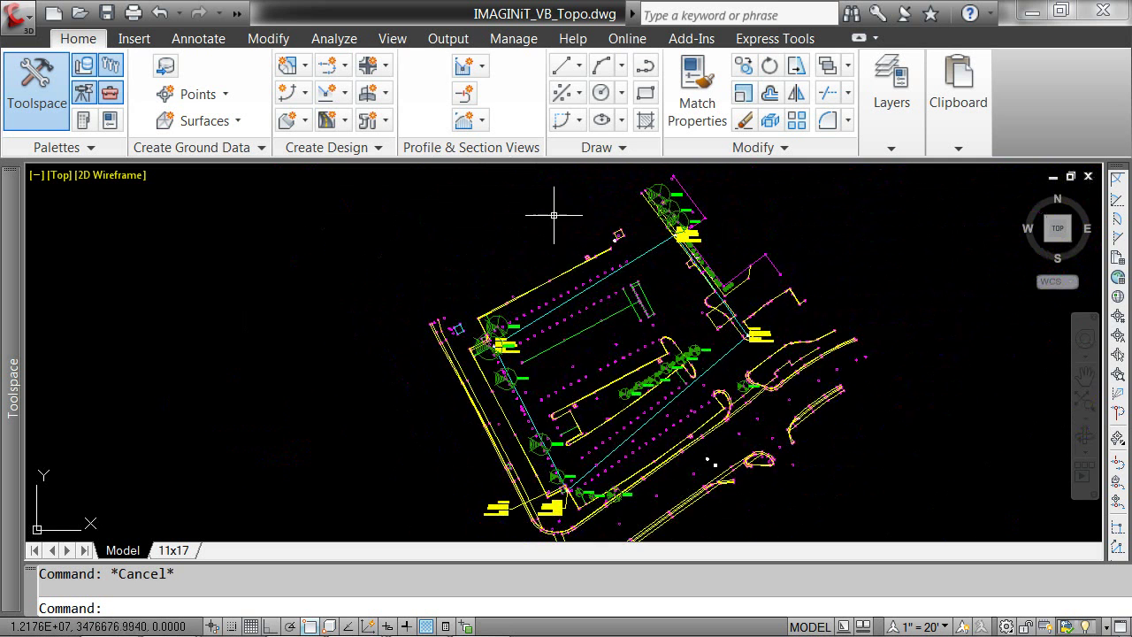
{"action": "scroll", "coordinate": [655, 422], "scroll_direction": "up", "scroll_amount": 2}
{"action": "middle_click_drag", "start_coordinate": [655, 423], "coordinate": [633, 375]}
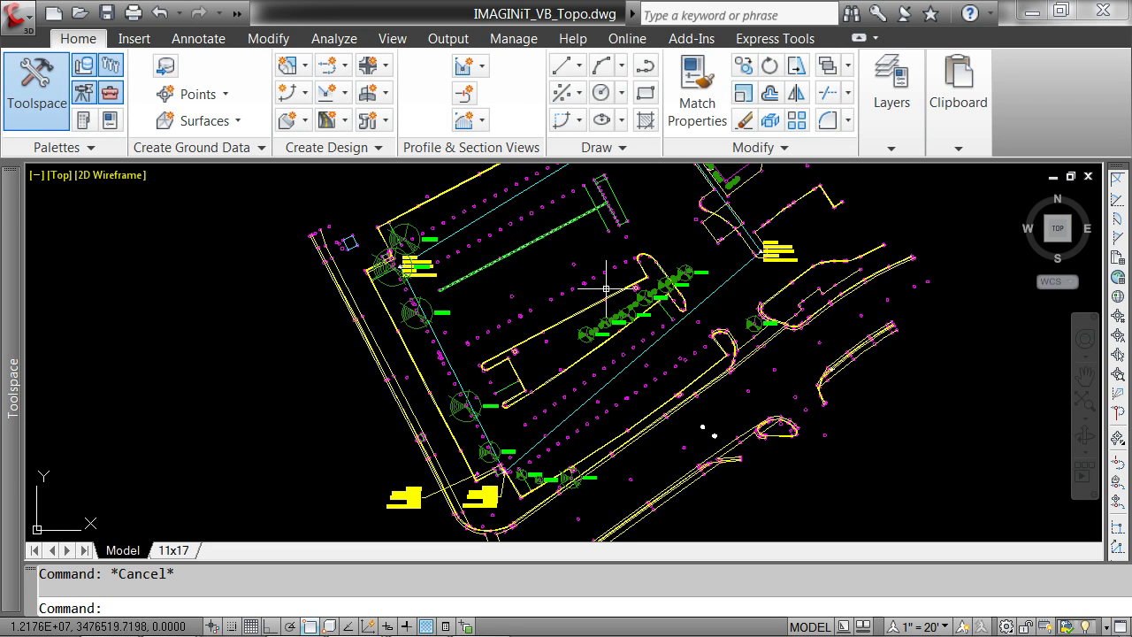
{"action": "left_click", "coordinate": [654, 411]}
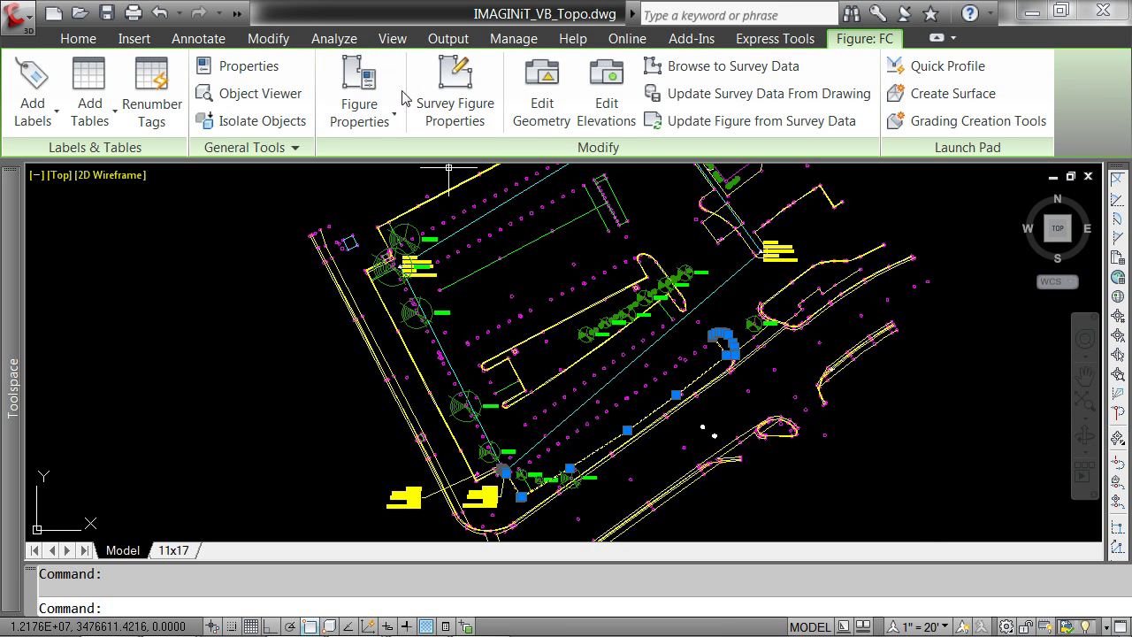
{"action": "left_click", "coordinate": [453, 93]}
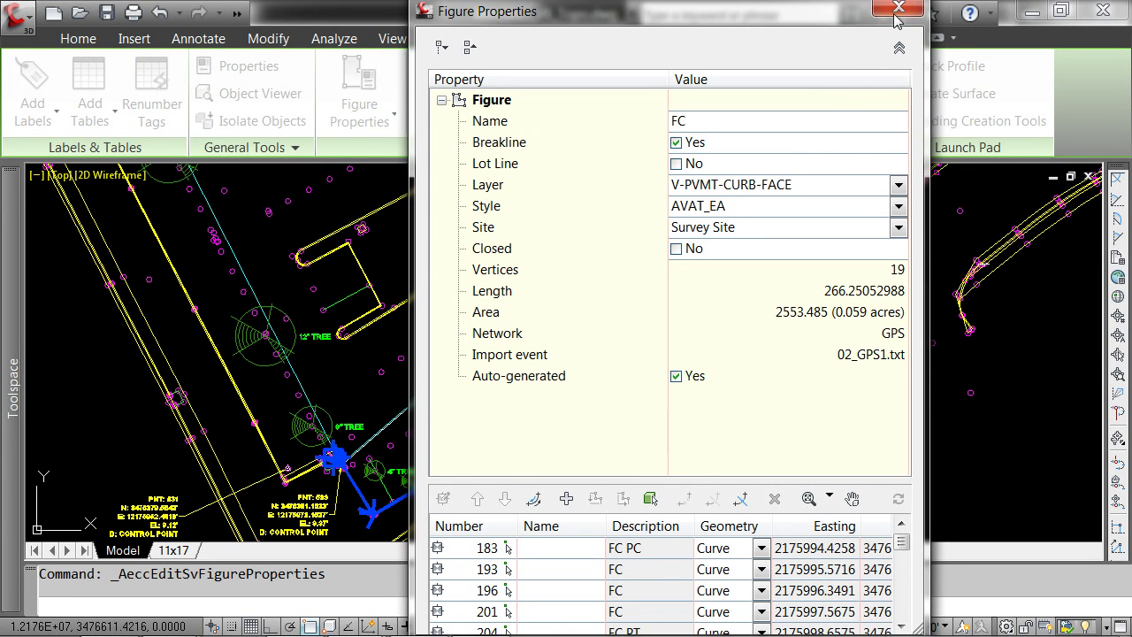
{"action": "mouse_move", "coordinate": [791, 14]}
{"action": "left_mouse_down"}
{"action": "mouse_move", "coordinate": [378, 102]}
{"action": "mouse_move", "coordinate": [281, 58]}
{"action": "mouse_move", "coordinate": [694, 17]}
{"action": "left_mouse_up"}
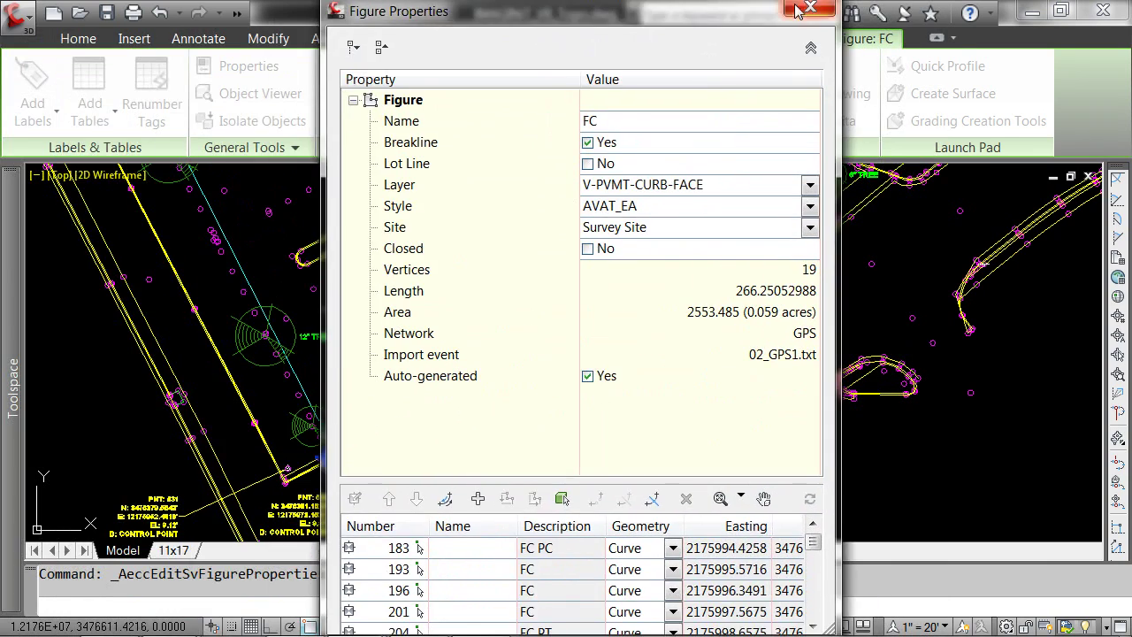
{"action": "left_click", "coordinate": [801, 10]}
{"action": "scroll", "coordinate": [519, 412], "scroll_direction": "down", "scroll_amount": 5}
{"action": "key", "text": "Escape"}
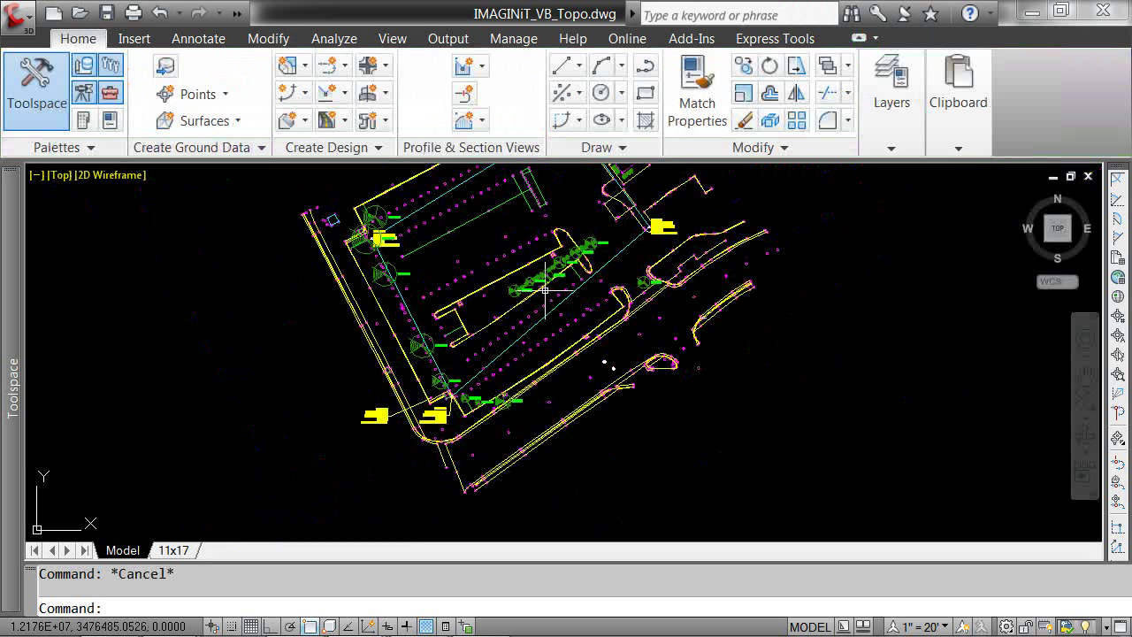
{"action": "middle_click_drag", "start_coordinate": [537, 266], "coordinate": [536, 335]}
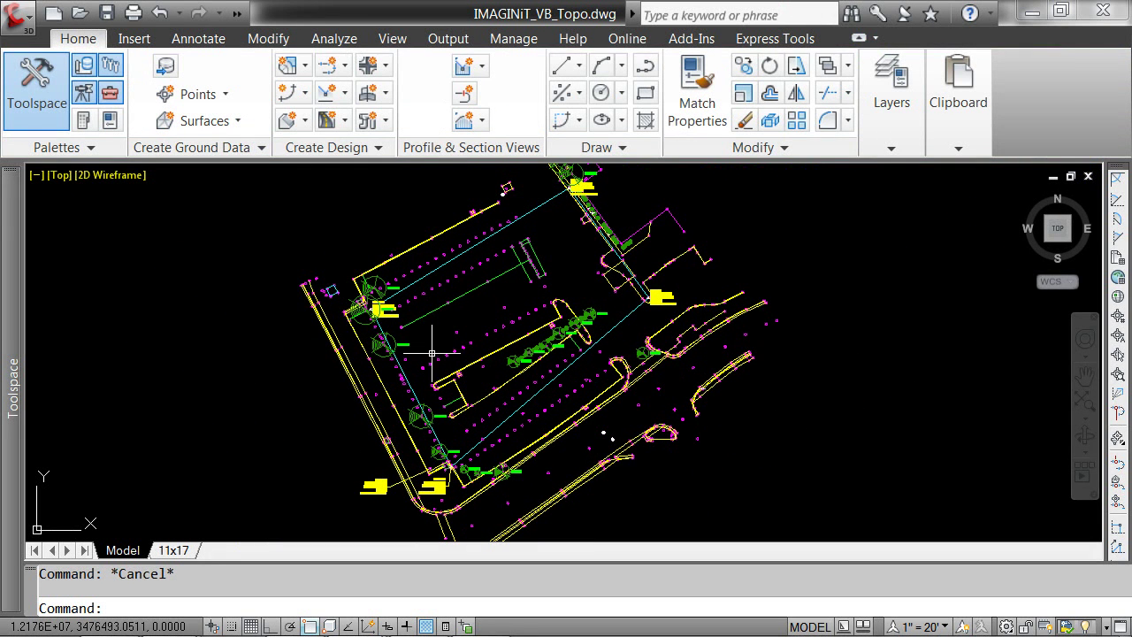
Step: Start creating breaklines from the SV_Test2 survey figures and review which figures are flagged as breaklines
{"action": "mouse_move", "coordinate": [22, 318]}
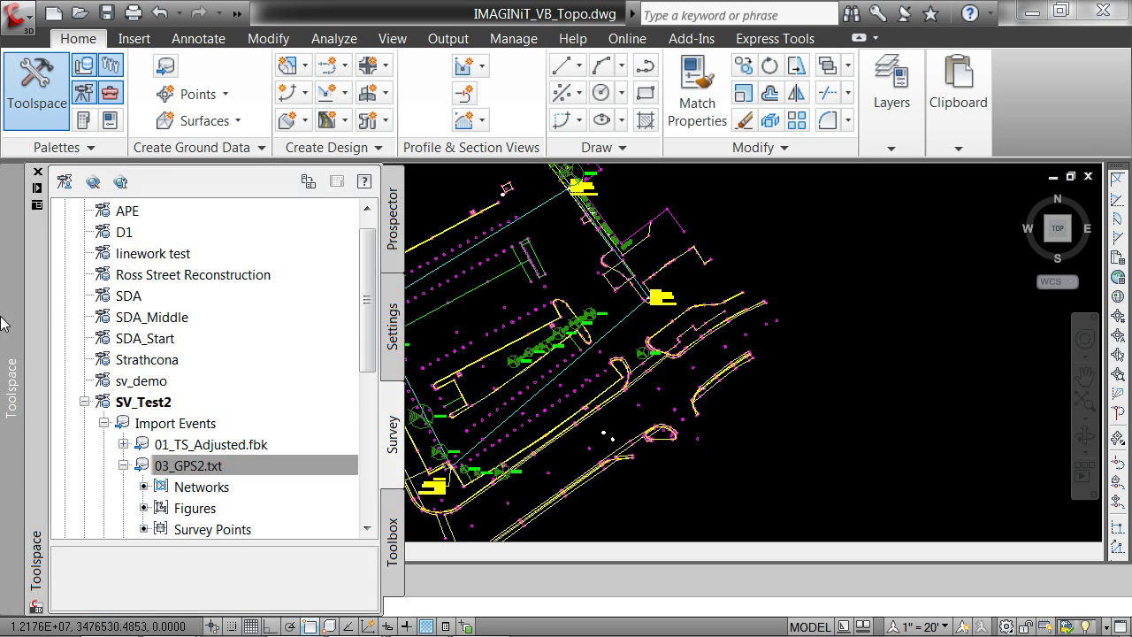
{"action": "left_click", "coordinate": [392, 232]}
{"action": "left_click", "coordinate": [393, 419]}
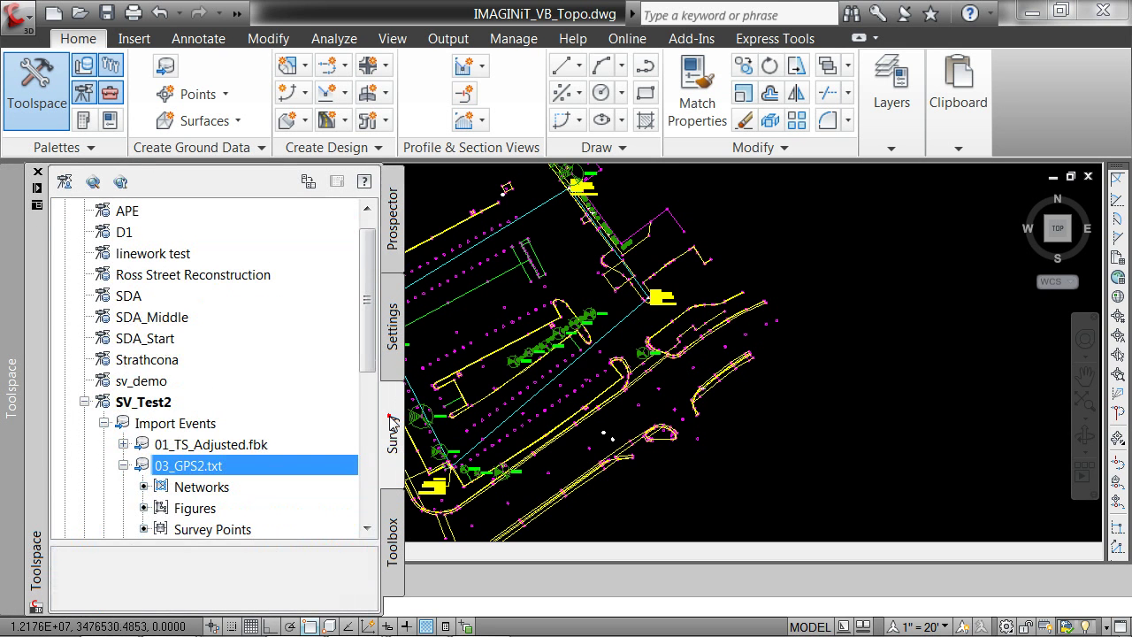
{"action": "left_click", "coordinate": [104, 422]}
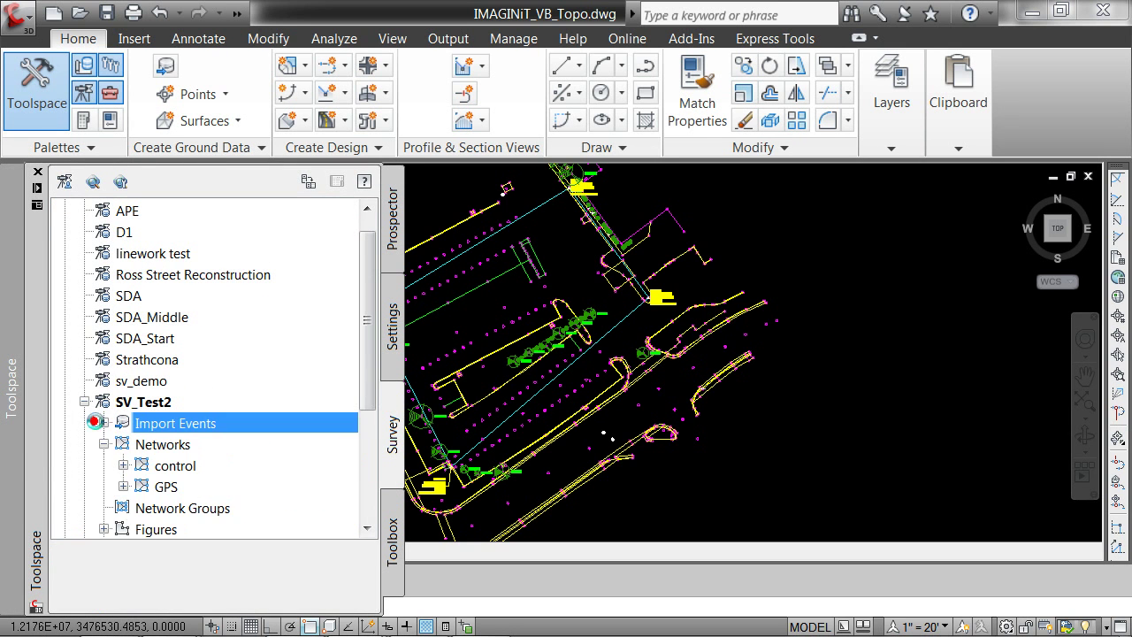
{"action": "left_click", "coordinate": [104, 444]}
{"action": "scroll", "coordinate": [107, 460], "scroll_direction": "down", "scroll_amount": 1}
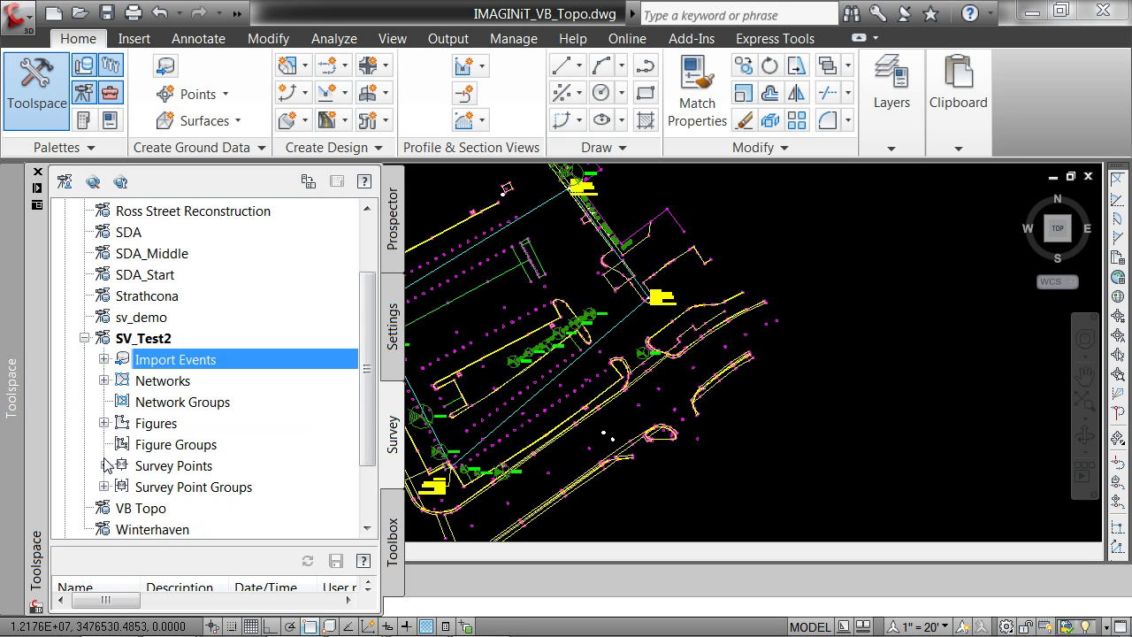
{"action": "right_click", "coordinate": [137, 424]}
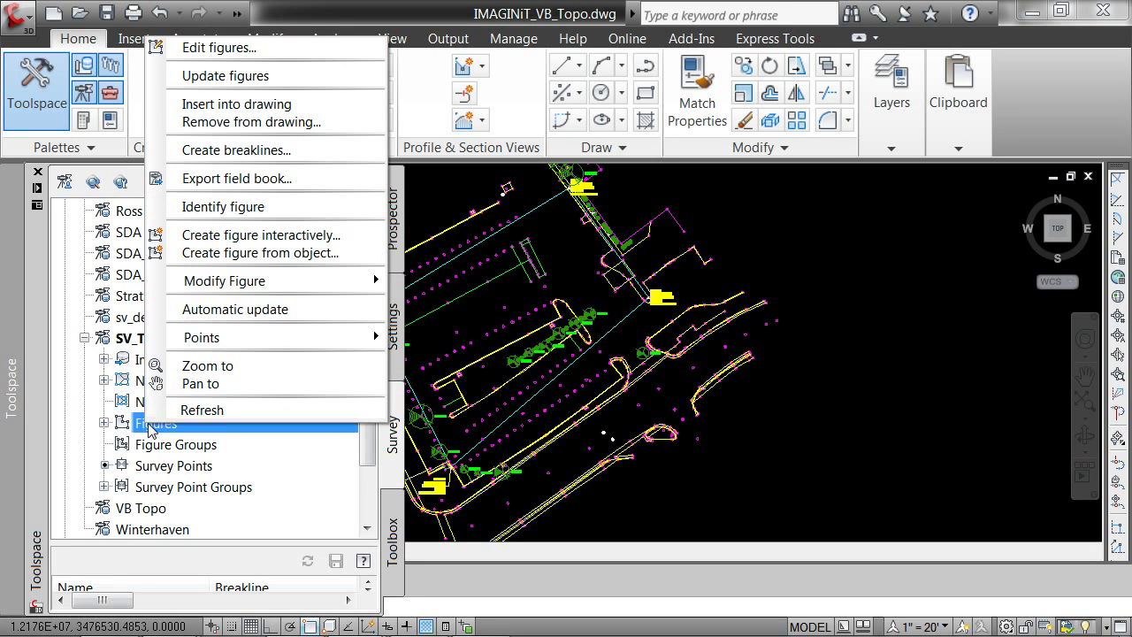
{"action": "left_click", "coordinate": [310, 152]}
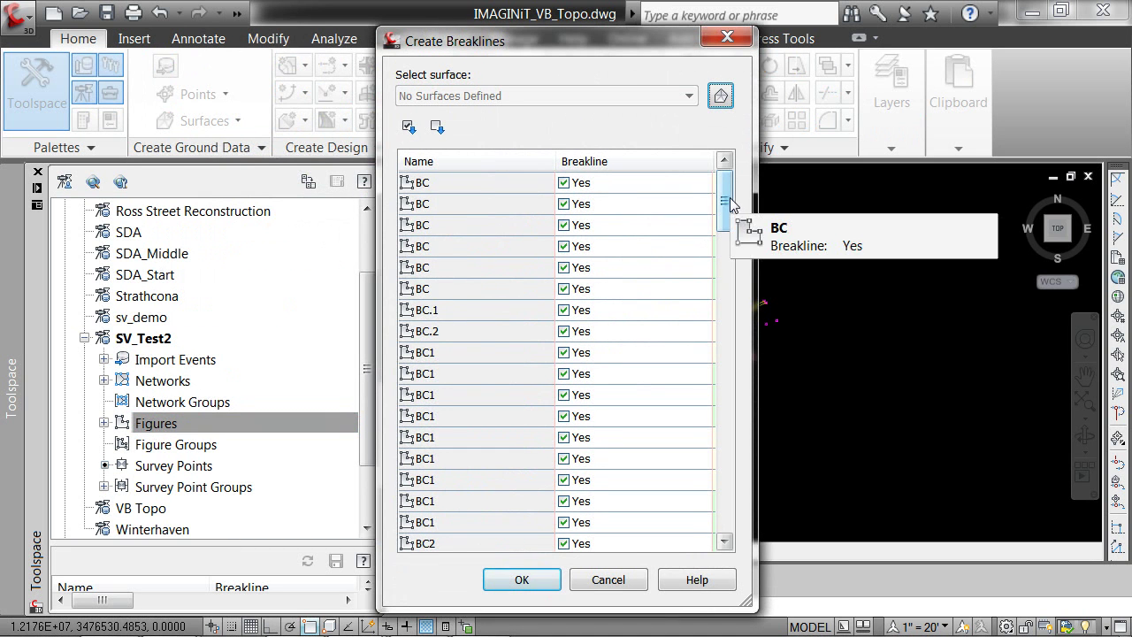
{"action": "left_click_drag", "start_coordinate": [726, 215], "coordinate": [689, 493]}
{"action": "left_click_drag", "start_coordinate": [594, 437], "coordinate": [444, 429]}
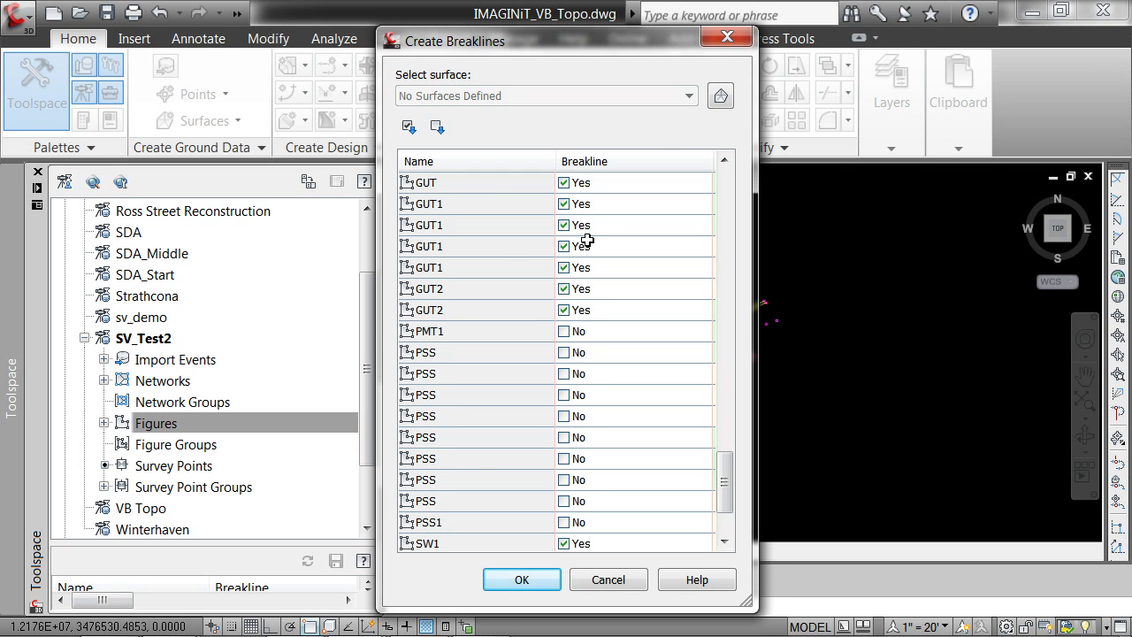
Step: Create a TIN surface named EG and add the flagged survey figures to it as Standard breaklines with a 1.00' mid-ordinate distance
{"action": "left_click", "coordinate": [719, 98]}
{"action": "left_click", "coordinate": [637, 258]}
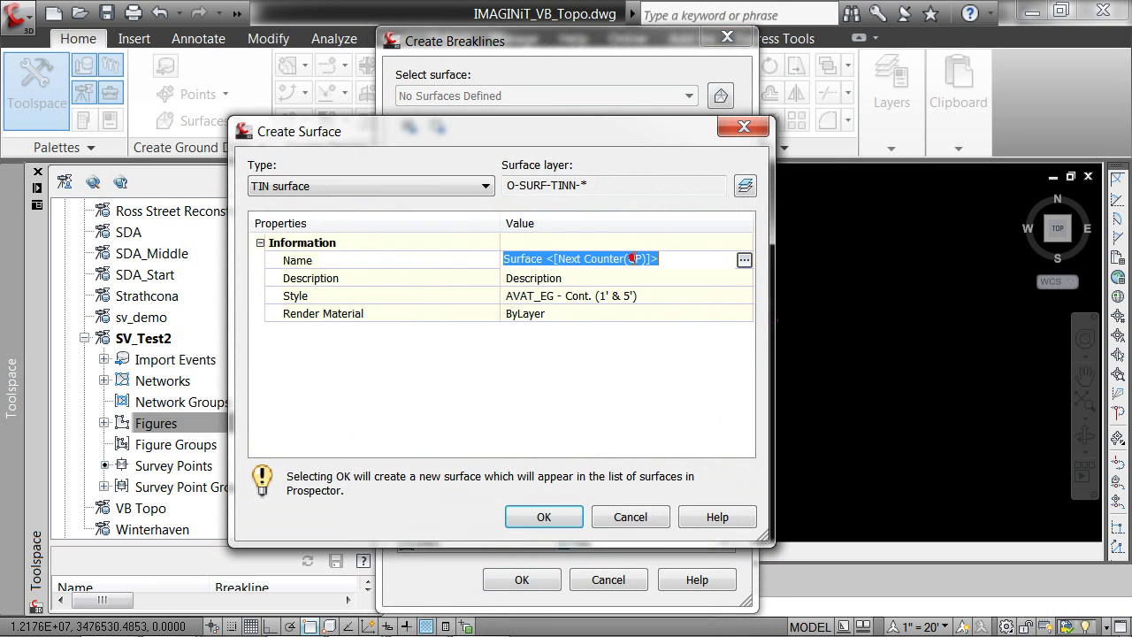
{"action": "type", "text": "EG"}
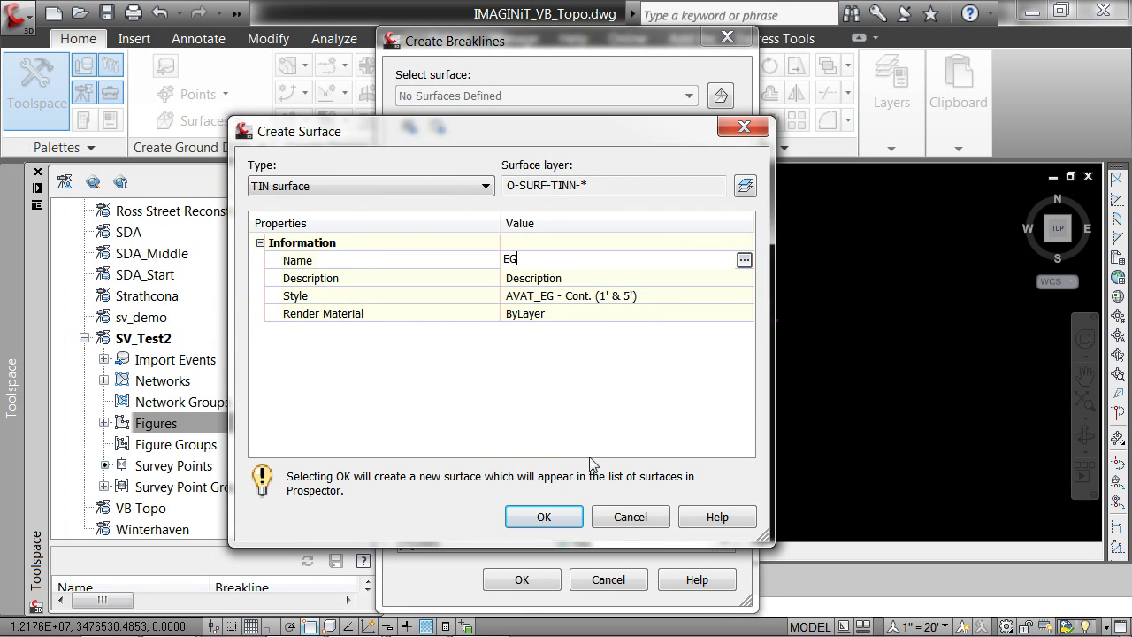
{"action": "left_click", "coordinate": [570, 513]}
{"action": "left_click", "coordinate": [522, 579]}
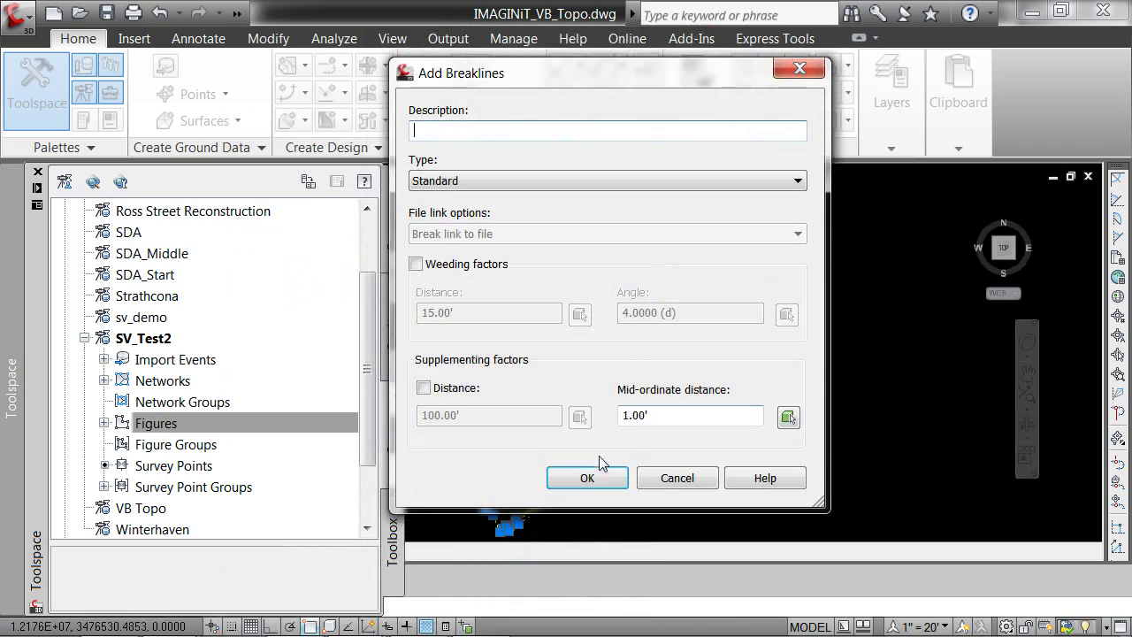
{"action": "left_click", "coordinate": [587, 477]}
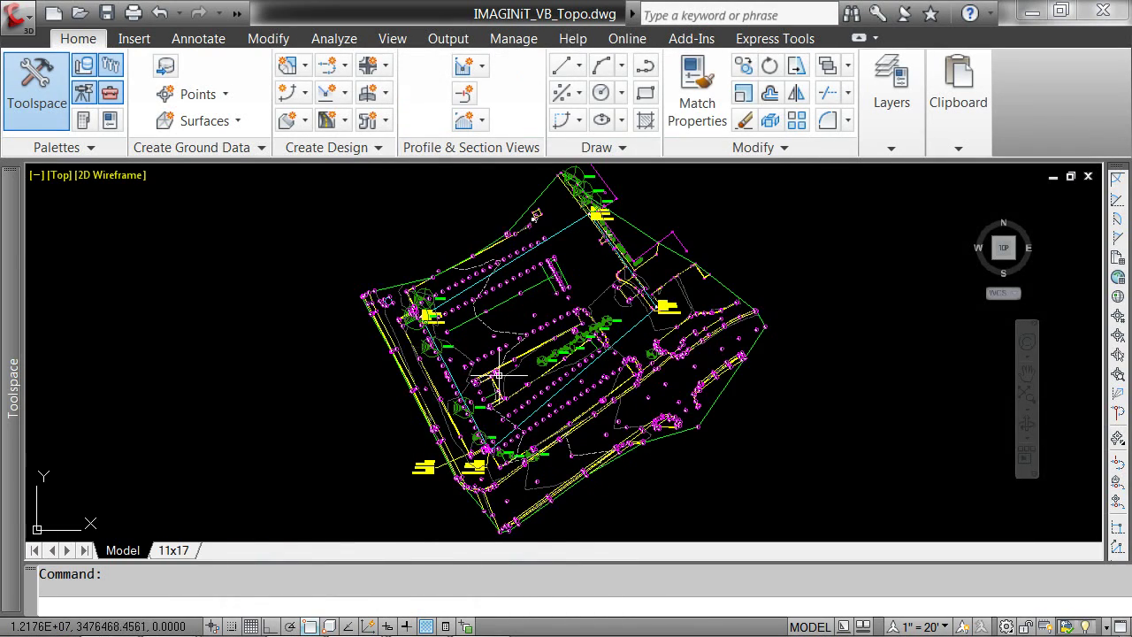
Step: Examine the EG surface in the Object Viewer from tilted 3D angles, including the curb and island breaklines, and close the viewer
{"action": "scroll", "coordinate": [497, 376], "scroll_direction": "up", "scroll_amount": 5}
{"action": "mouse_move", "coordinate": [404, 239]}
{"action": "middle_mouse_down"}
{"action": "mouse_move", "coordinate": [449, 505]}
{"action": "mouse_move", "coordinate": [430, 253]}
{"action": "middle_mouse_up"}
{"action": "scroll", "coordinate": [394, 295], "scroll_direction": "up", "scroll_amount": 2}
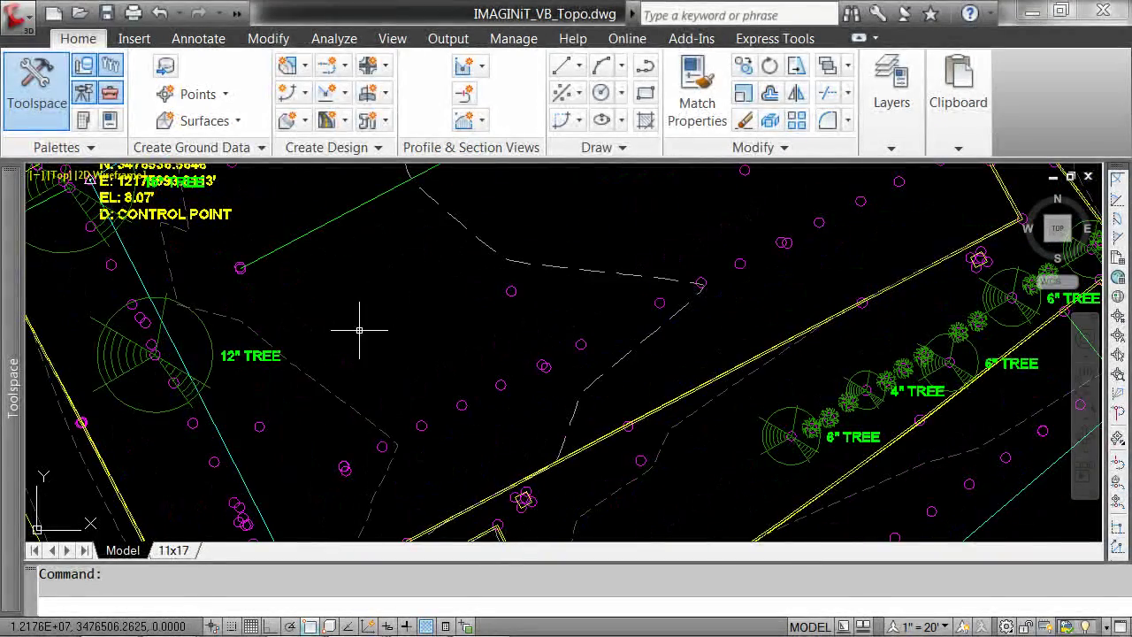
{"action": "left_click", "coordinate": [486, 246]}
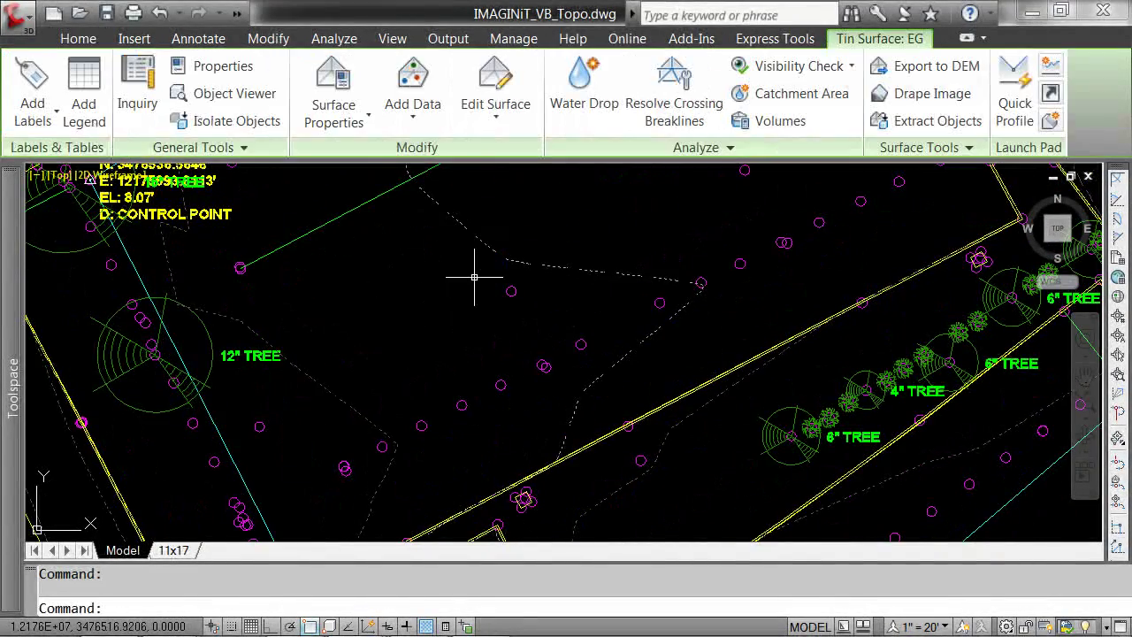
{"action": "scroll", "coordinate": [474, 278], "scroll_direction": "down", "scroll_amount": 3}
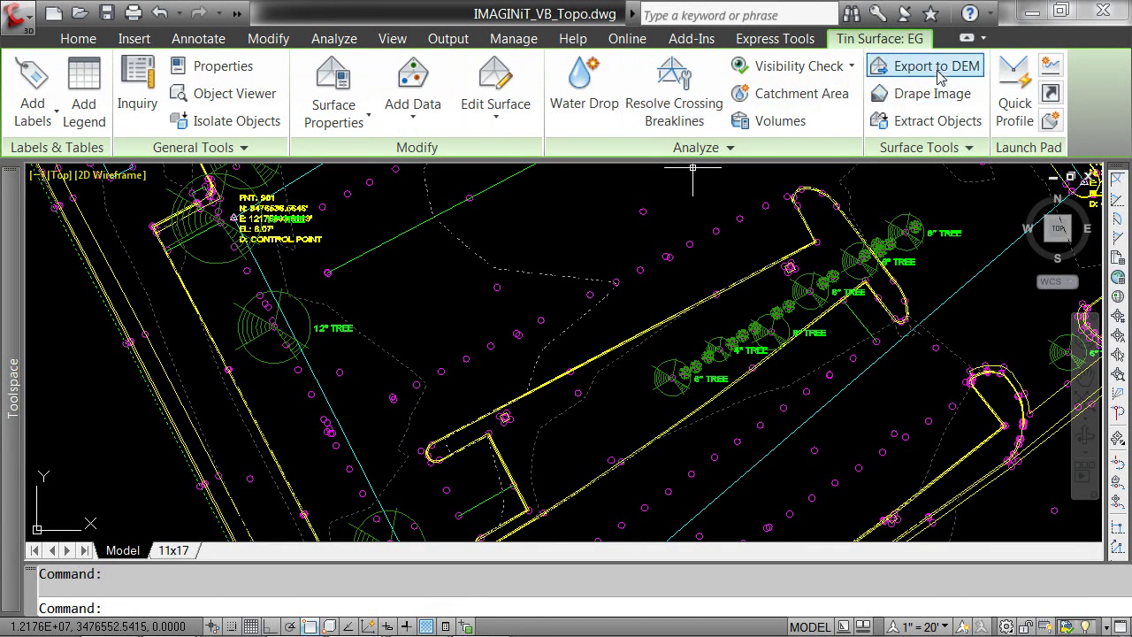
{"action": "right_click", "coordinate": [591, 229]}
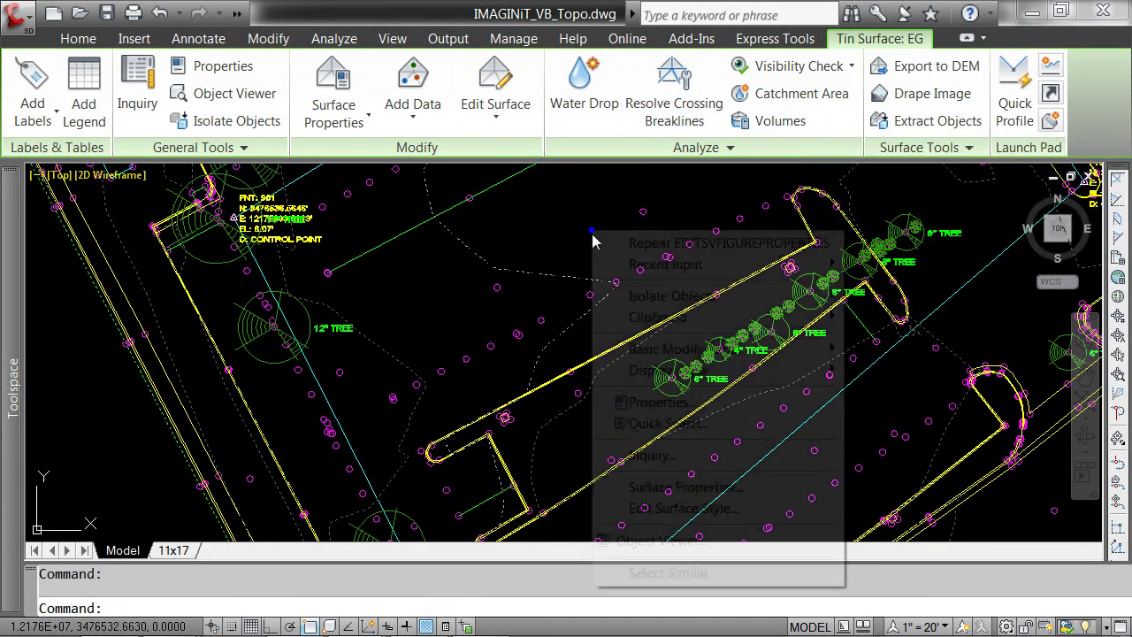
{"action": "left_click", "coordinate": [643, 541]}
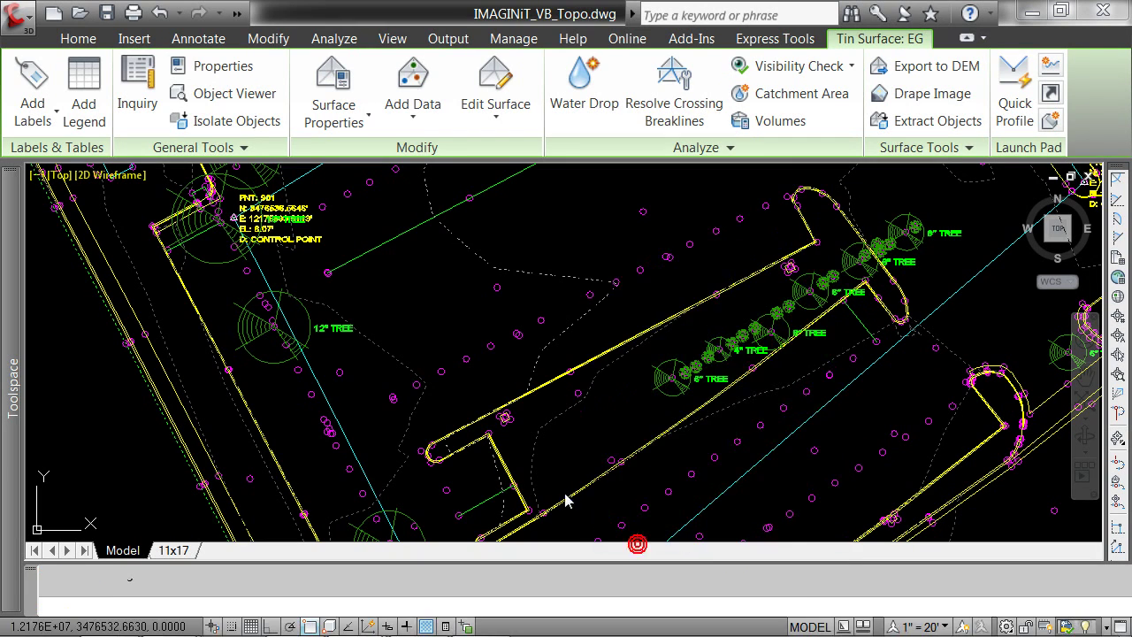
{"action": "left_click_drag", "start_coordinate": [550, 535], "coordinate": [442, 452]}
{"action": "scroll", "coordinate": [611, 417], "scroll_direction": "up", "scroll_amount": 4}
{"action": "scroll", "coordinate": [446, 456], "scroll_direction": "up", "scroll_amount": 3}
{"action": "left_click_drag", "start_coordinate": [485, 488], "coordinate": [613, 434]}
{"action": "scroll", "coordinate": [655, 416], "scroll_direction": "down", "scroll_amount": 4}
{"action": "left_click_drag", "start_coordinate": [690, 399], "coordinate": [646, 454]}
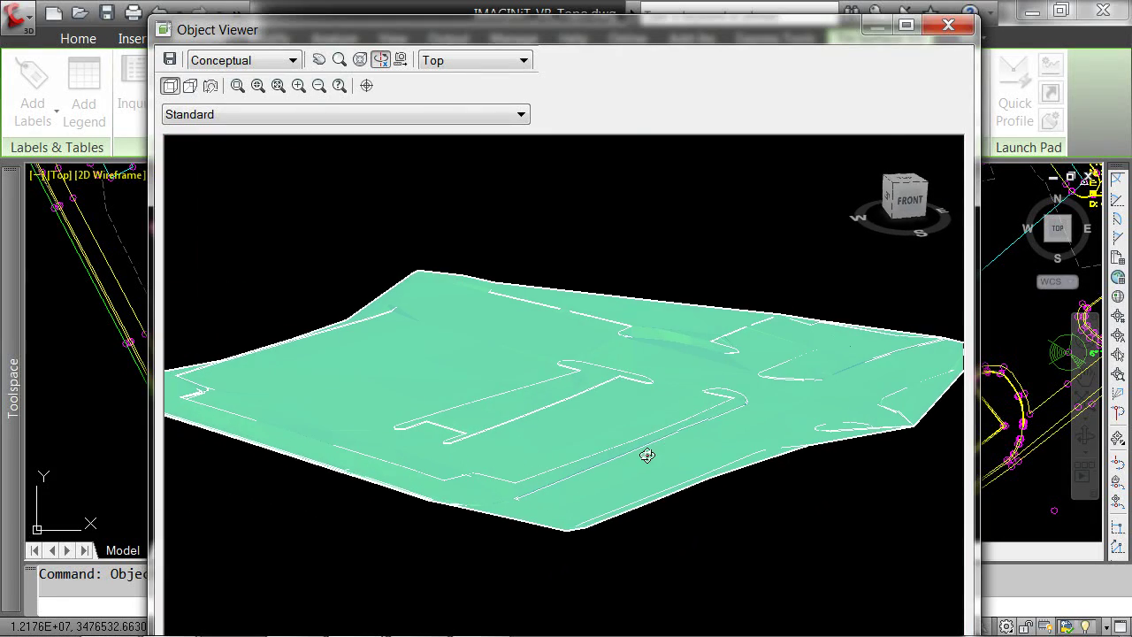
{"action": "left_click", "coordinate": [947, 25]}
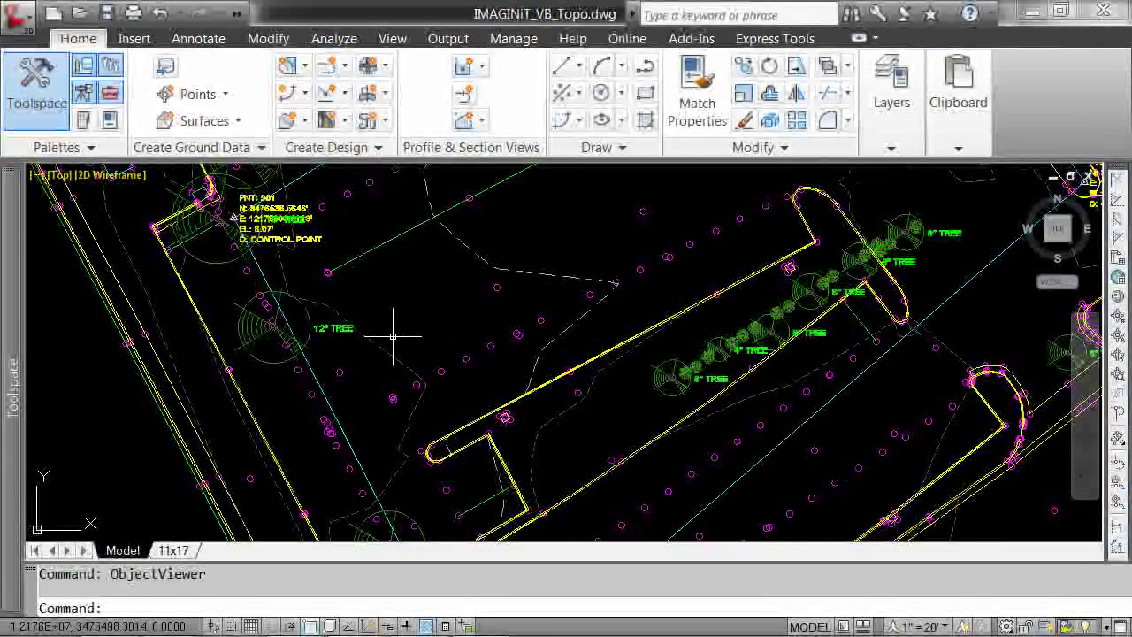
Step: Add the Spot Shots point group to the definition of the EG surface
{"action": "mouse_move", "coordinate": [18, 284]}
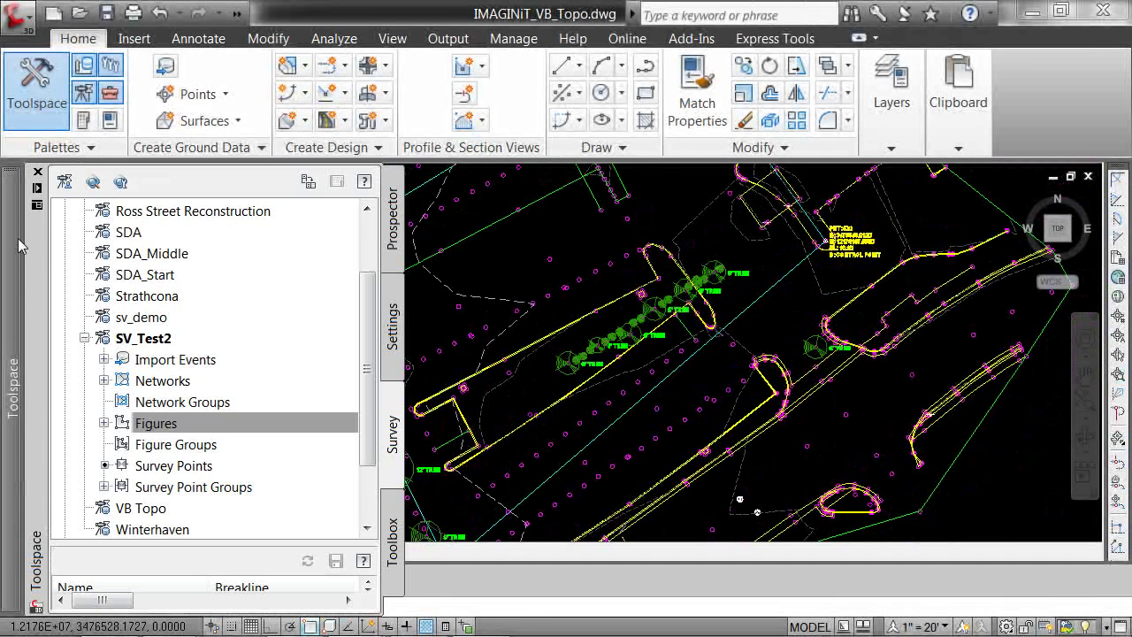
{"action": "left_click", "coordinate": [393, 231]}
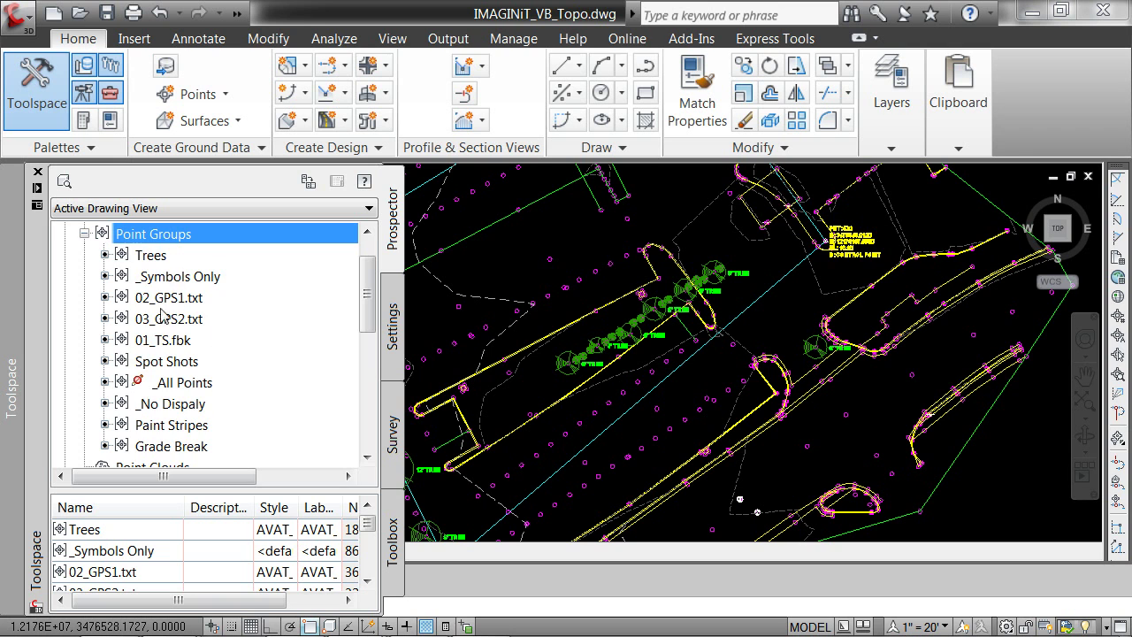
{"action": "left_click", "coordinate": [84, 235]}
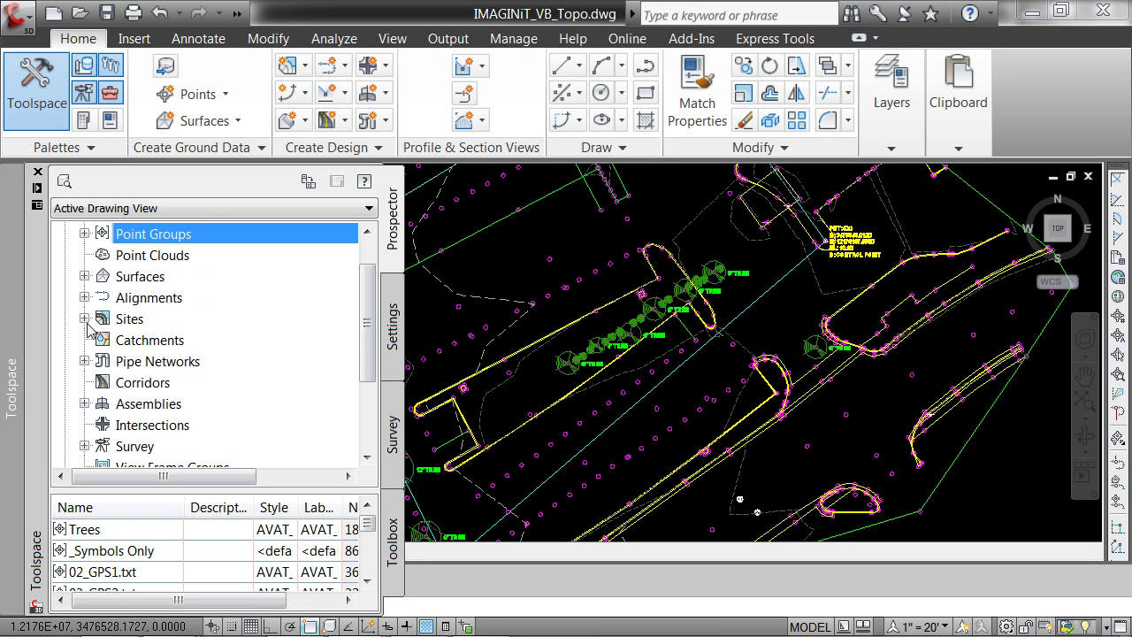
{"action": "left_click", "coordinate": [84, 276]}
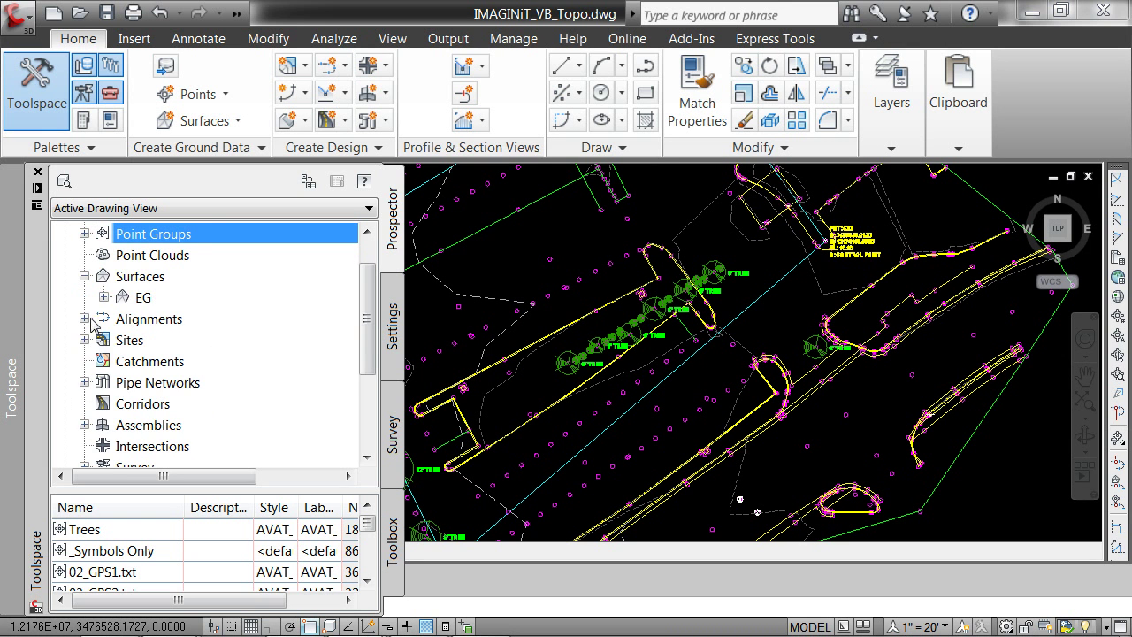
{"action": "left_click", "coordinate": [103, 298]}
{"action": "left_click", "coordinate": [125, 362]}
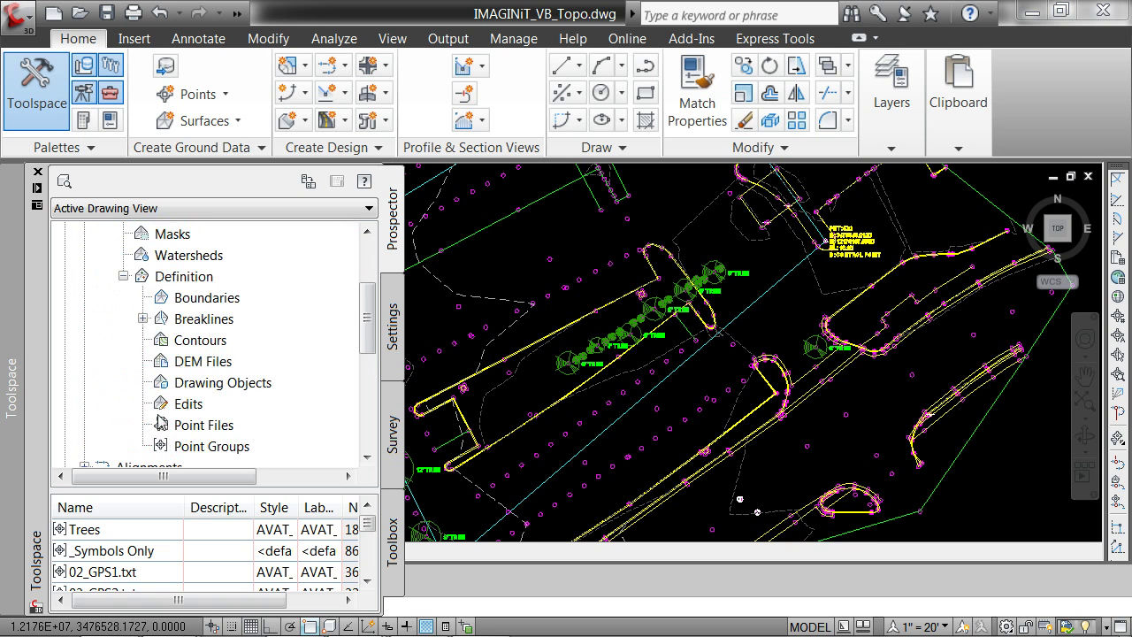
{"action": "left_click", "coordinate": [199, 446]}
{"action": "right_click", "coordinate": [193, 448]}
{"action": "left_click", "coordinate": [250, 460]}
{"action": "left_click", "coordinate": [712, 428]}
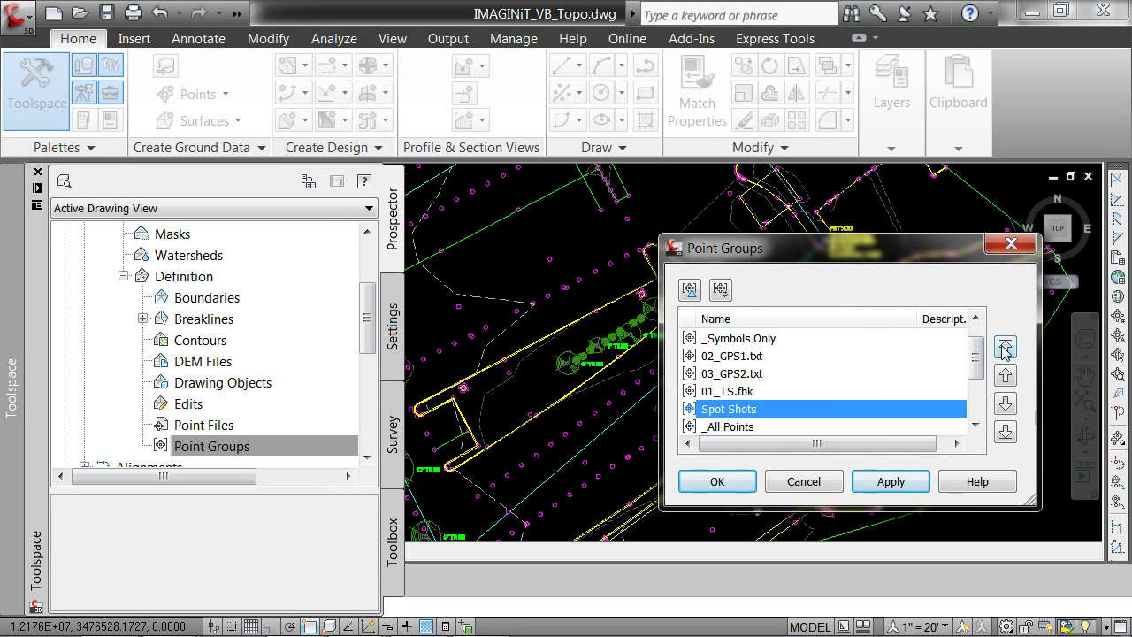
{"action": "left_click", "coordinate": [890, 481]}
{"action": "left_click", "coordinate": [718, 481]}
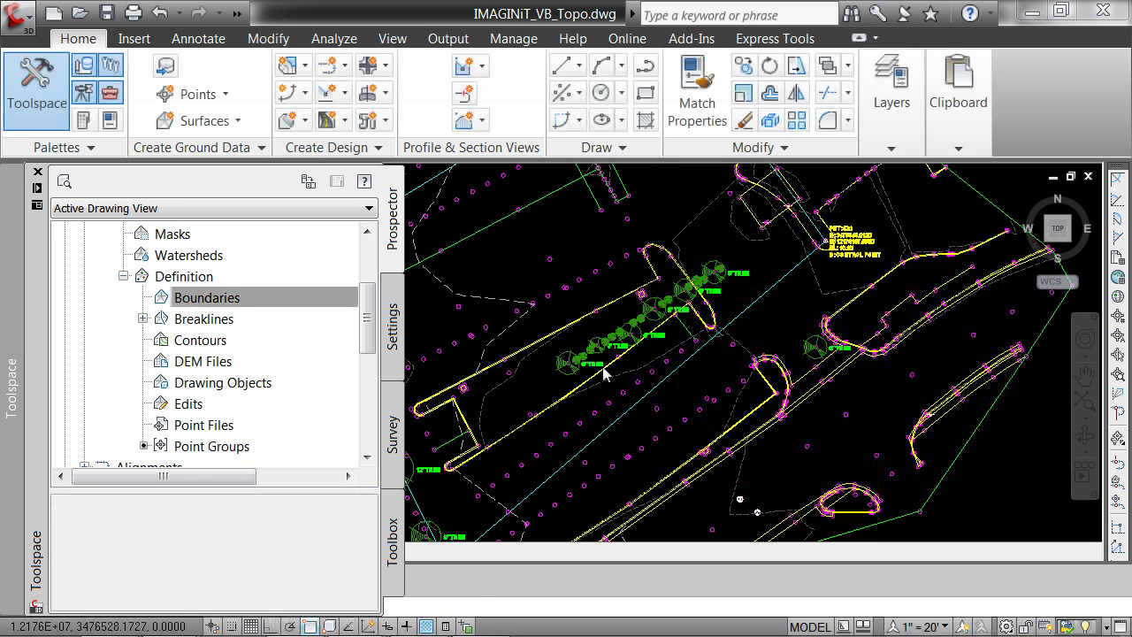
Step: Label multiple EG contours along a line from east of the 12" tree below point 901 northeast past the planter island's north end
{"action": "scroll", "coordinate": [519, 301], "scroll_direction": "up", "scroll_amount": 2}
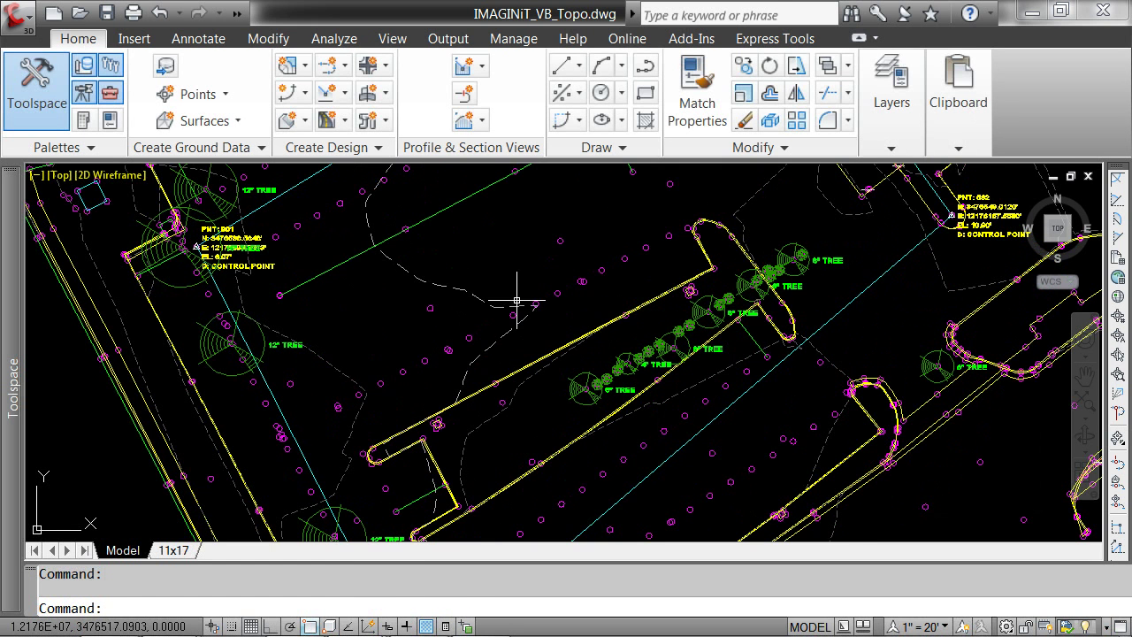
{"action": "left_click", "coordinate": [461, 289]}
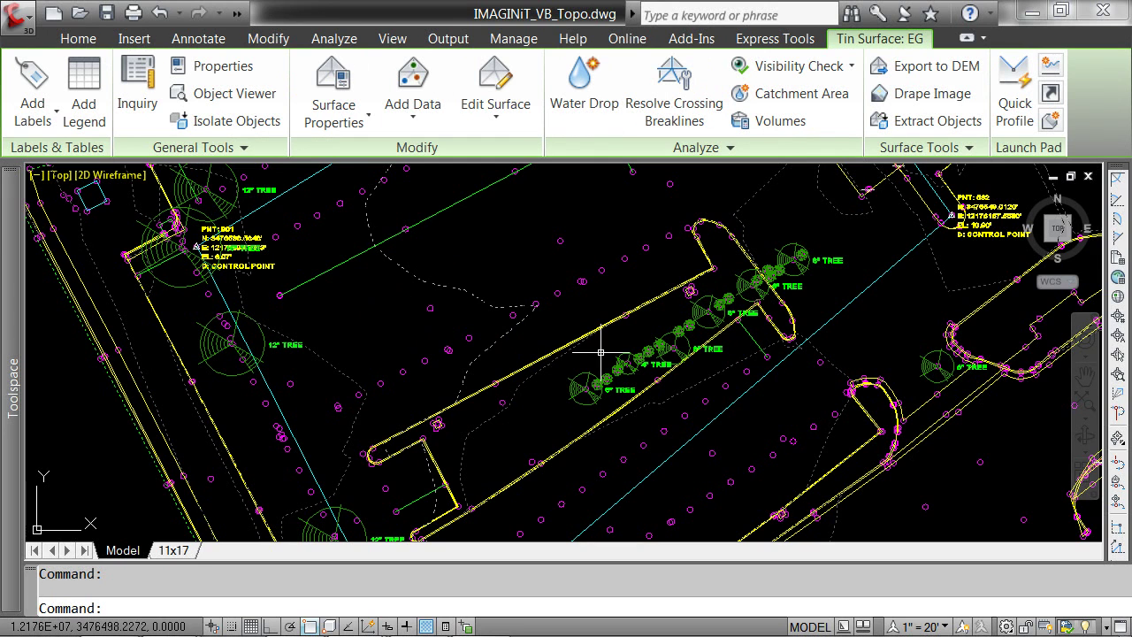
{"action": "mouse_move", "coordinate": [451, 321]}
{"action": "left_click", "coordinate": [46, 104]}
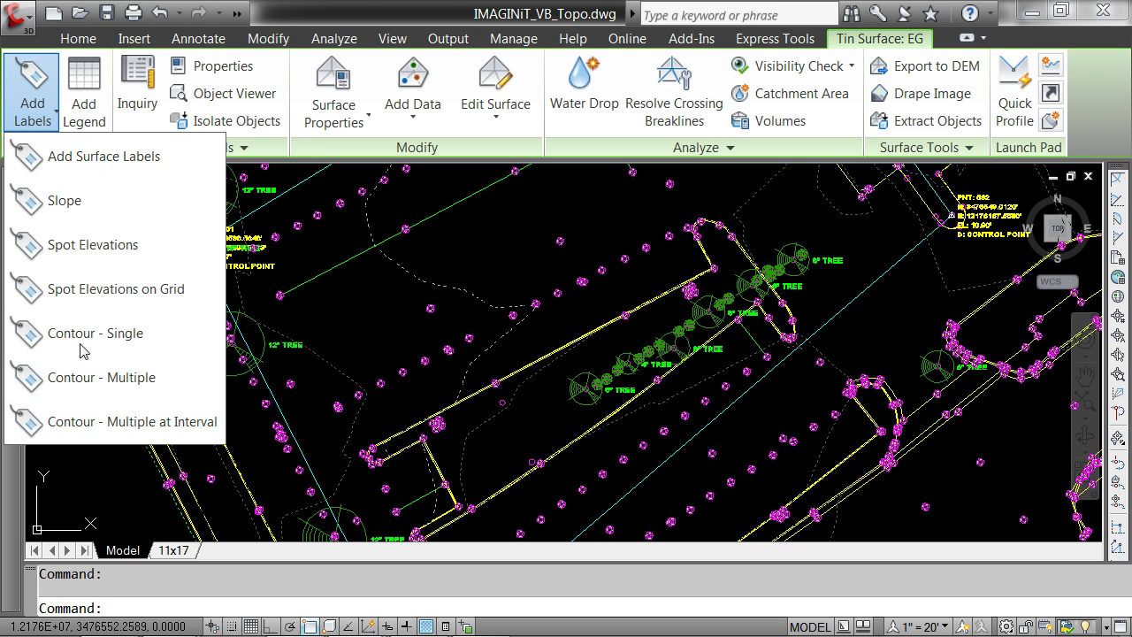
{"action": "left_click", "coordinate": [74, 375]}
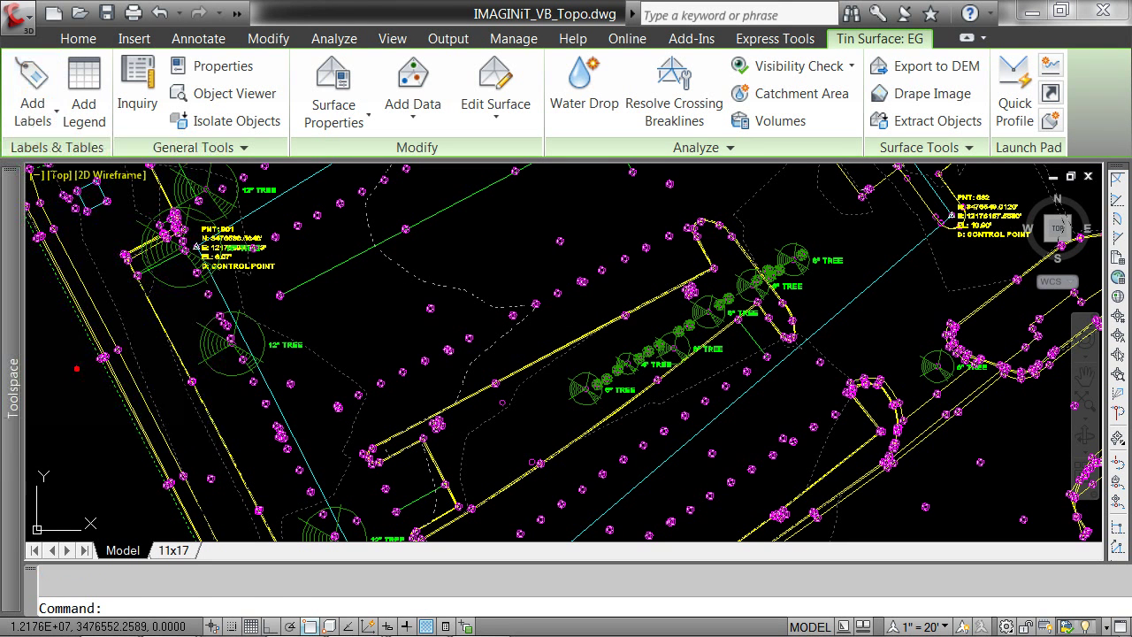
{"action": "left_click", "coordinate": [309, 371]}
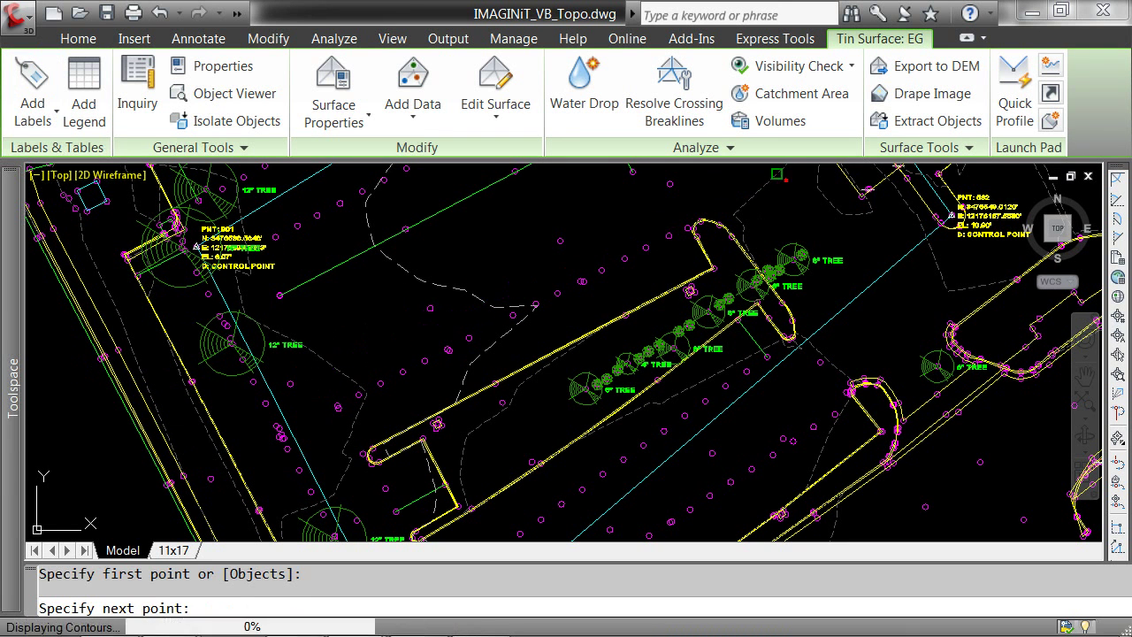
{"action": "left_click", "coordinate": [786, 181]}
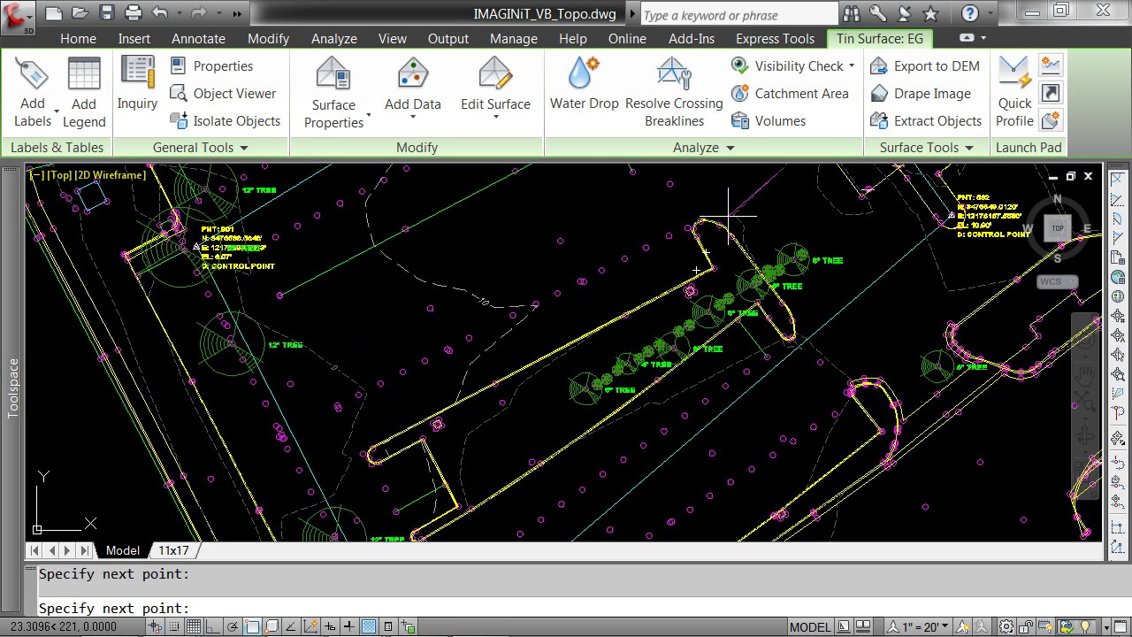
{"action": "key", "text": "Return"}
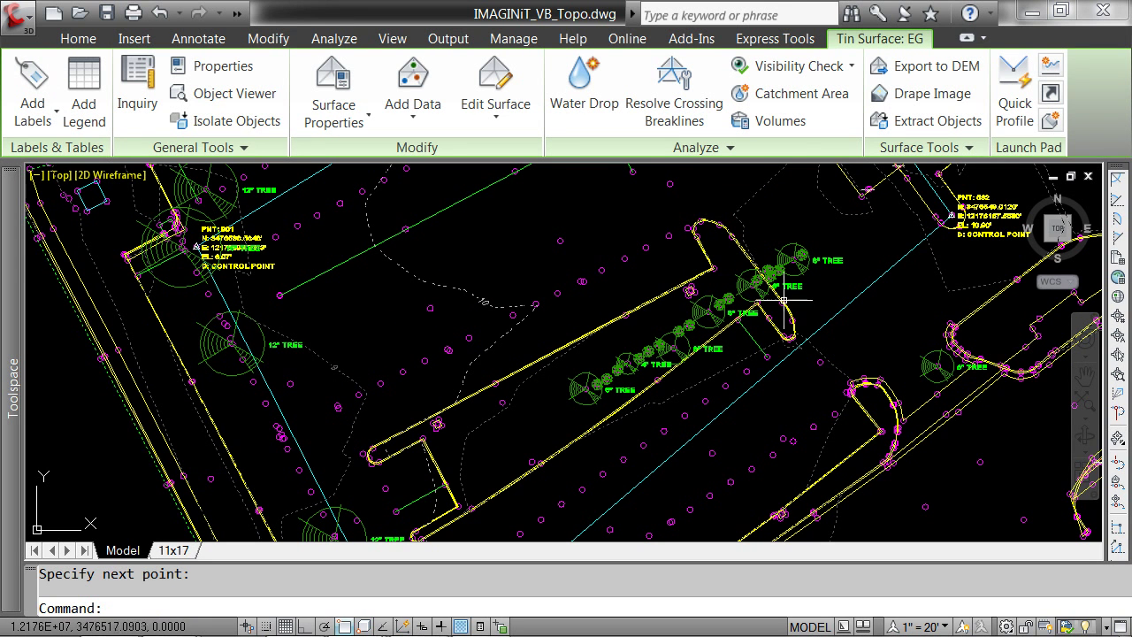
{"action": "key", "text": "Escape"}
Step: Edit the EG surface's style, setting the contour minor interval to 0.50' and moving the contour smoothing slider two notches higher
{"action": "scroll", "coordinate": [438, 317], "scroll_direction": "up", "scroll_amount": 2}
{"action": "scroll", "coordinate": [309, 391], "scroll_direction": "up", "scroll_amount": 2}
{"action": "scroll", "coordinate": [404, 315], "scroll_direction": "up", "scroll_amount": 1}
{"action": "scroll", "coordinate": [523, 280], "scroll_direction": "down", "scroll_amount": 1}
{"action": "scroll", "coordinate": [376, 362], "scroll_direction": "up", "scroll_amount": 1}
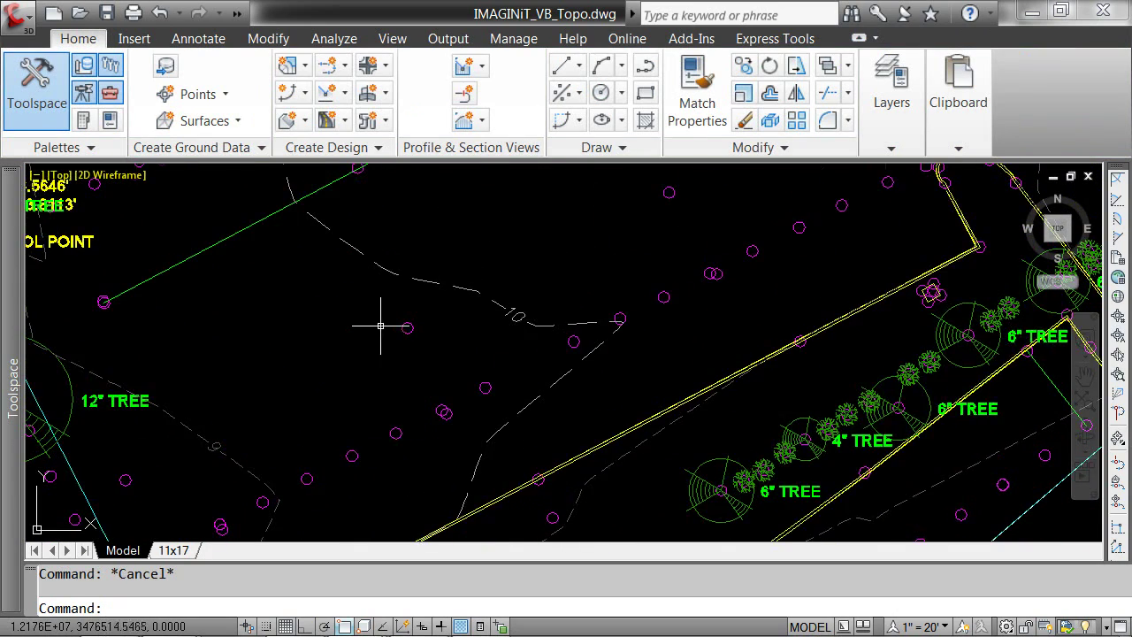
{"action": "scroll", "coordinate": [380, 325], "scroll_direction": "down", "scroll_amount": 1}
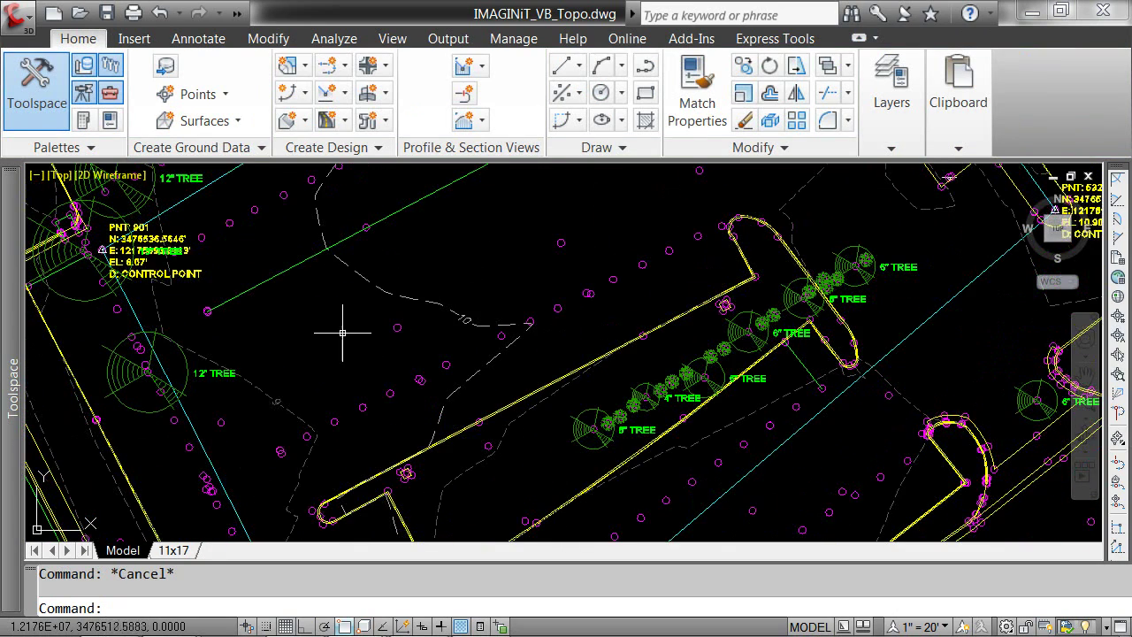
{"action": "left_click", "coordinate": [368, 272]}
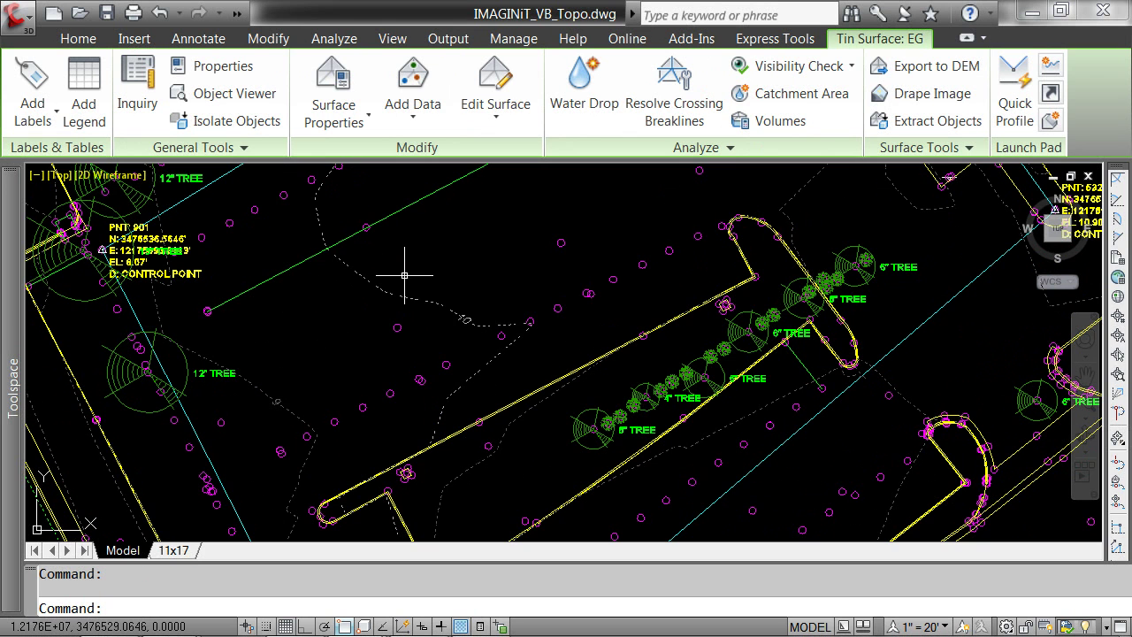
{"action": "left_click", "coordinate": [336, 118]}
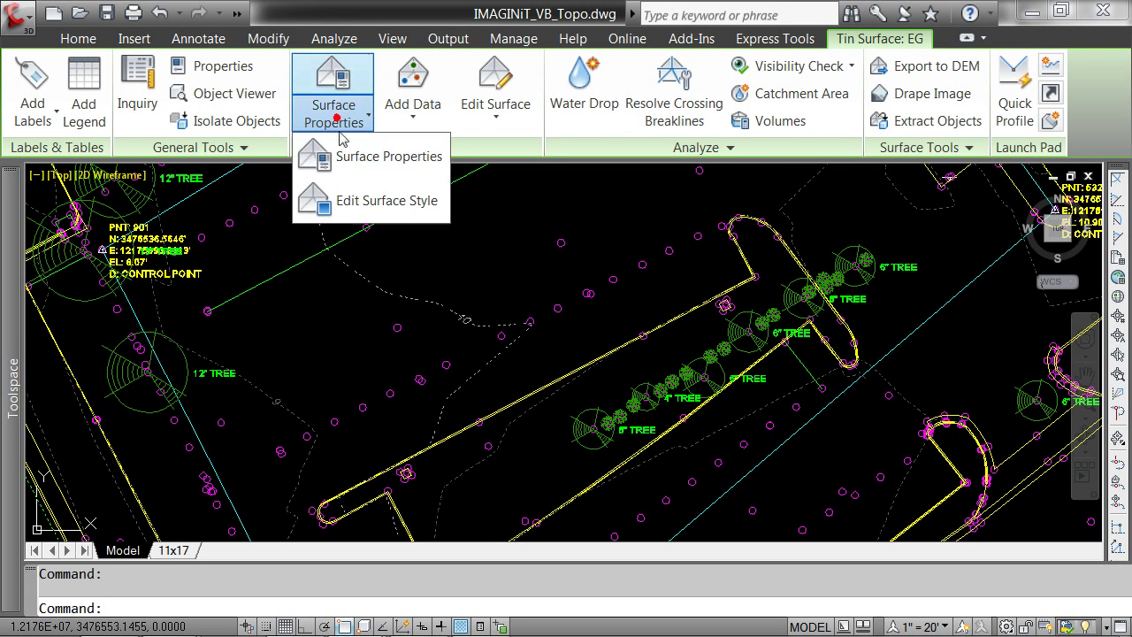
{"action": "left_click", "coordinate": [326, 200]}
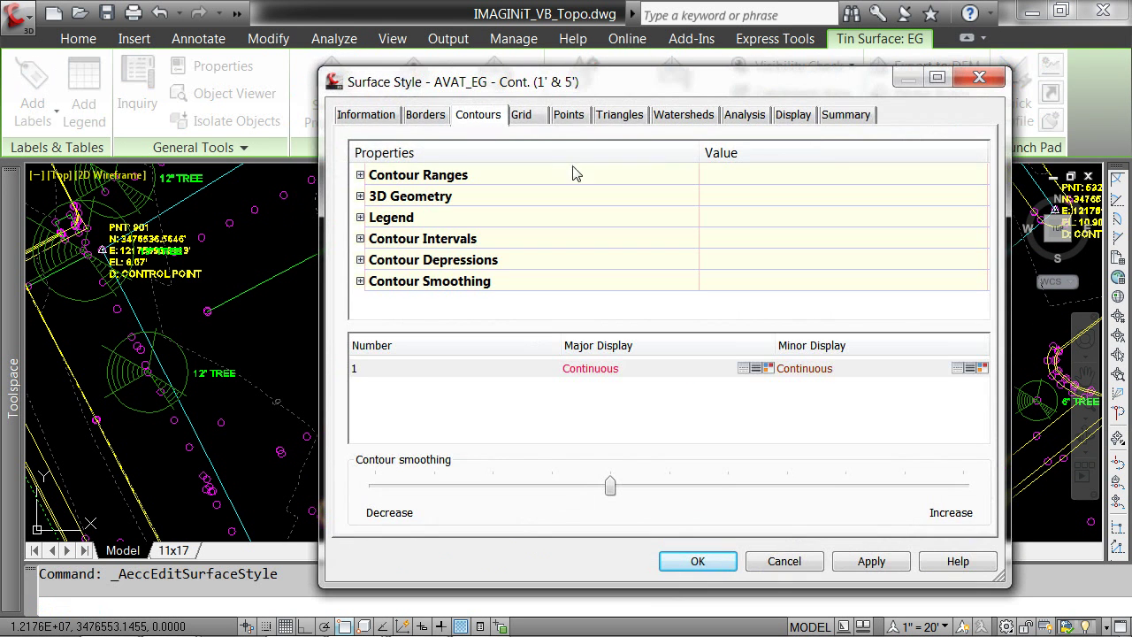
{"action": "left_click", "coordinate": [360, 238]}
{"action": "left_click", "coordinate": [755, 277]}
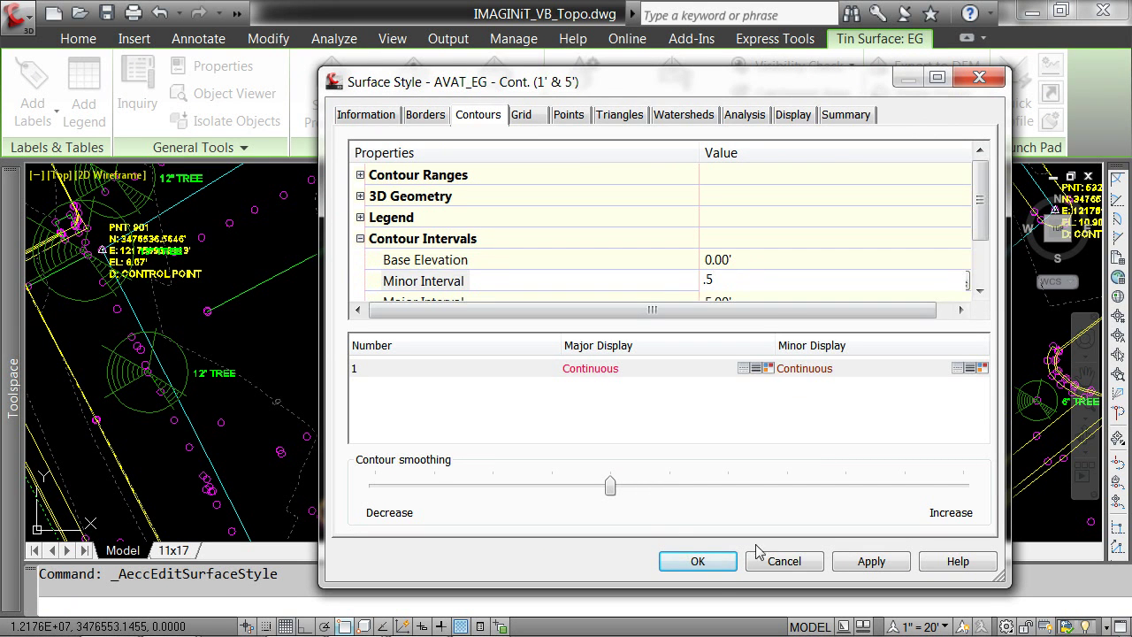
{"action": "left_click_drag", "start_coordinate": [610, 487], "coordinate": [728, 489]}
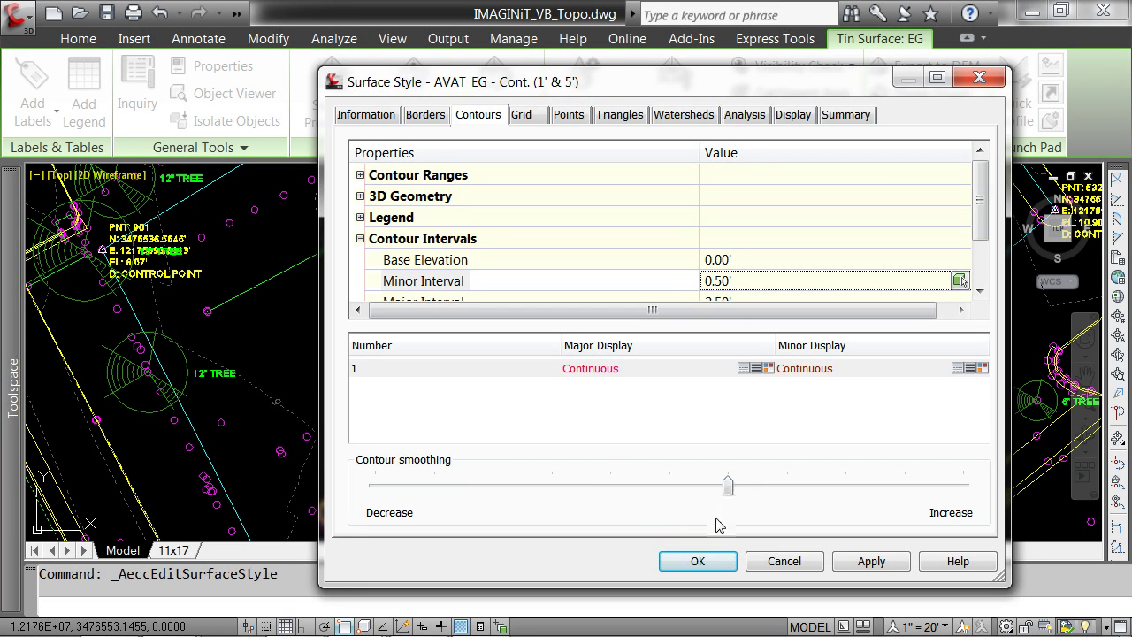
{"action": "left_click", "coordinate": [698, 561]}
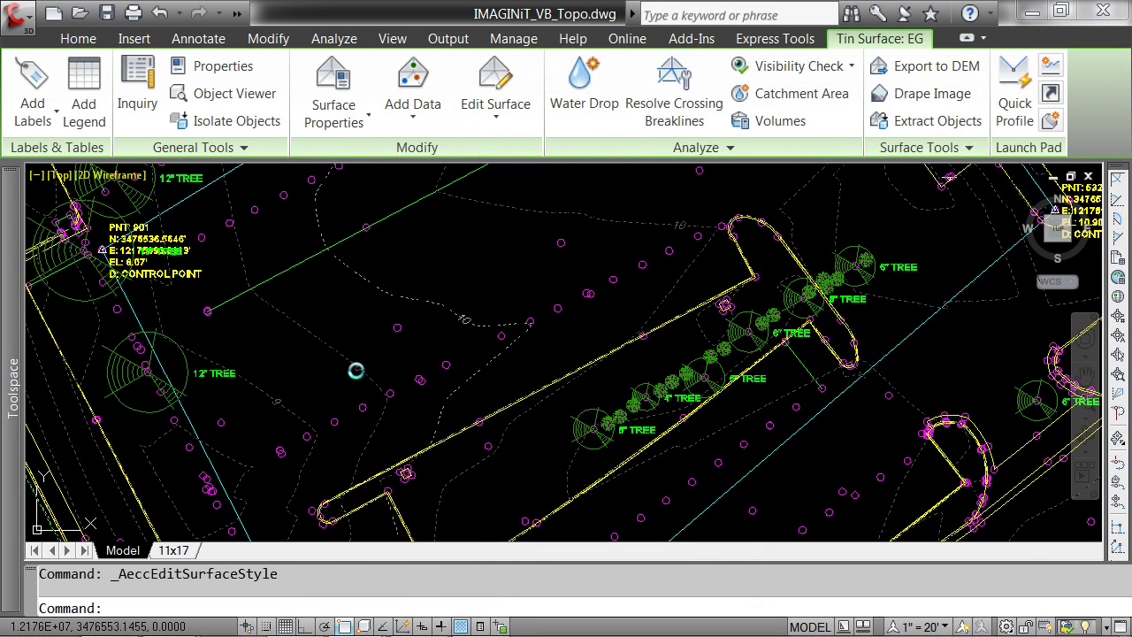
{"action": "key", "text": "Escape"}
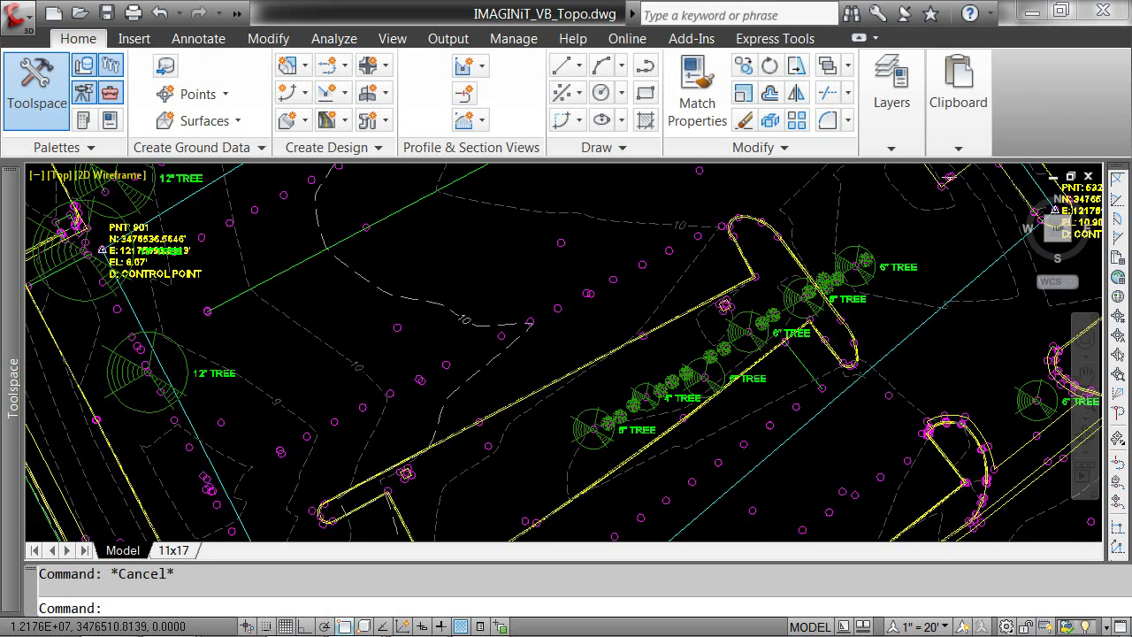
Step: Stretch the southwest end of the EG contour label line north, to just southeast of the green line's southwest end
{"action": "scroll", "coordinate": [324, 352], "scroll_direction": "up", "scroll_amount": 3}
{"action": "middle_click_drag", "start_coordinate": [230, 442], "coordinate": [288, 367]}
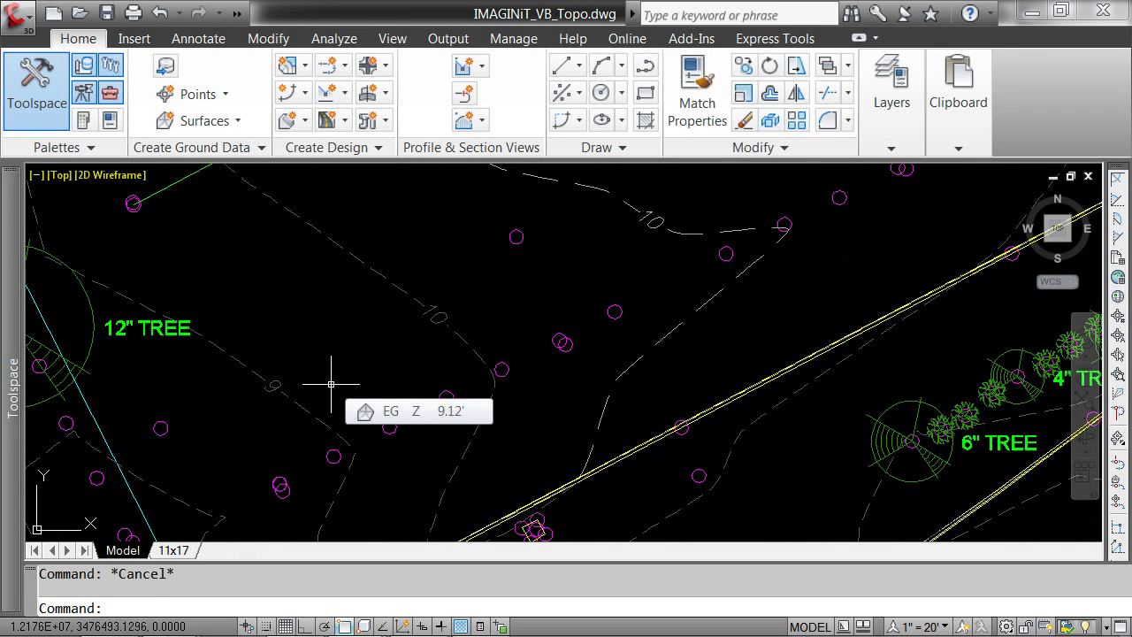
{"action": "scroll", "coordinate": [330, 383], "scroll_direction": "down", "scroll_amount": 2}
{"action": "mouse_move", "coordinate": [623, 254]}
{"action": "middle_mouse_down"}
{"action": "mouse_move", "coordinate": [542, 435]}
{"action": "mouse_move", "coordinate": [700, 278]}
{"action": "middle_mouse_up"}
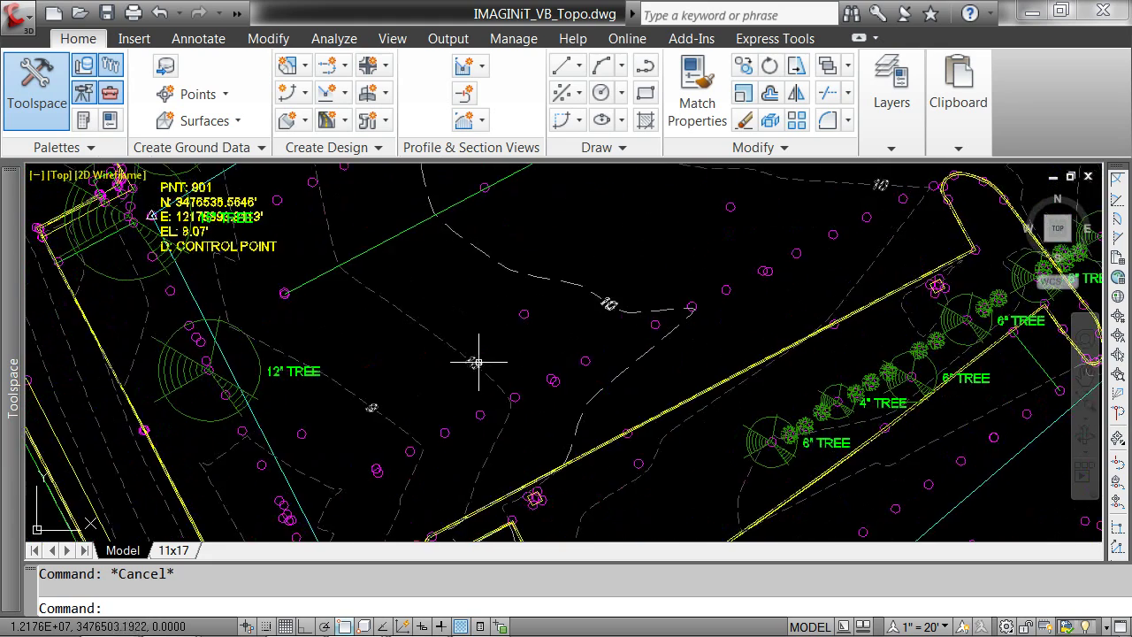
{"action": "scroll", "coordinate": [478, 362], "scroll_direction": "up", "scroll_amount": 1}
{"action": "left_click", "coordinate": [475, 360]}
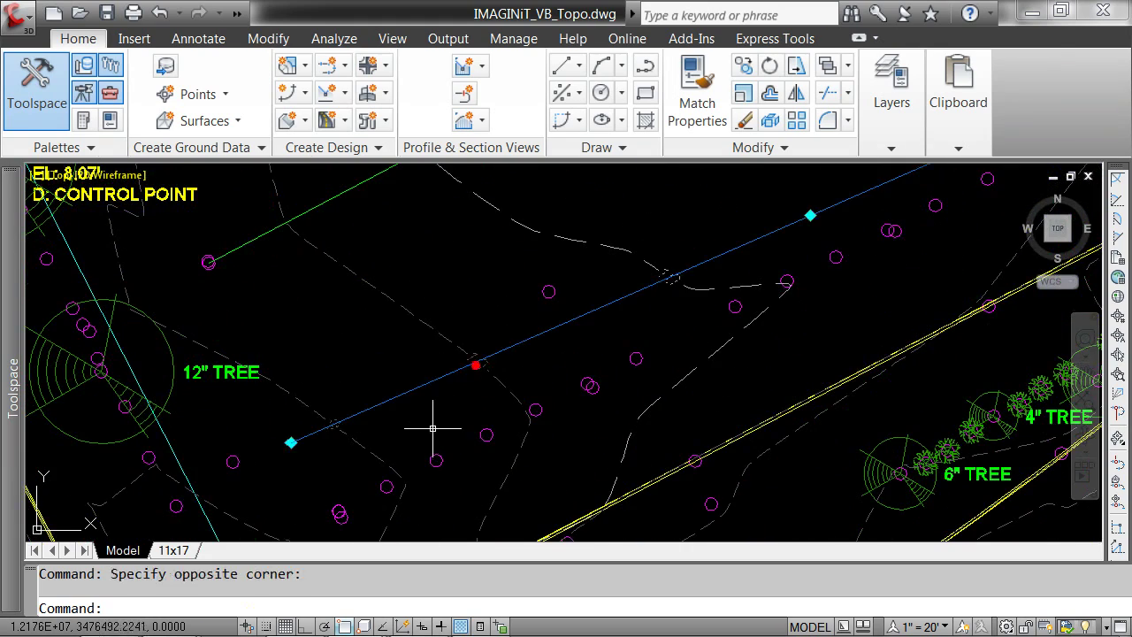
{"action": "left_click", "coordinate": [307, 466]}
{"action": "left_click", "coordinate": [291, 442]}
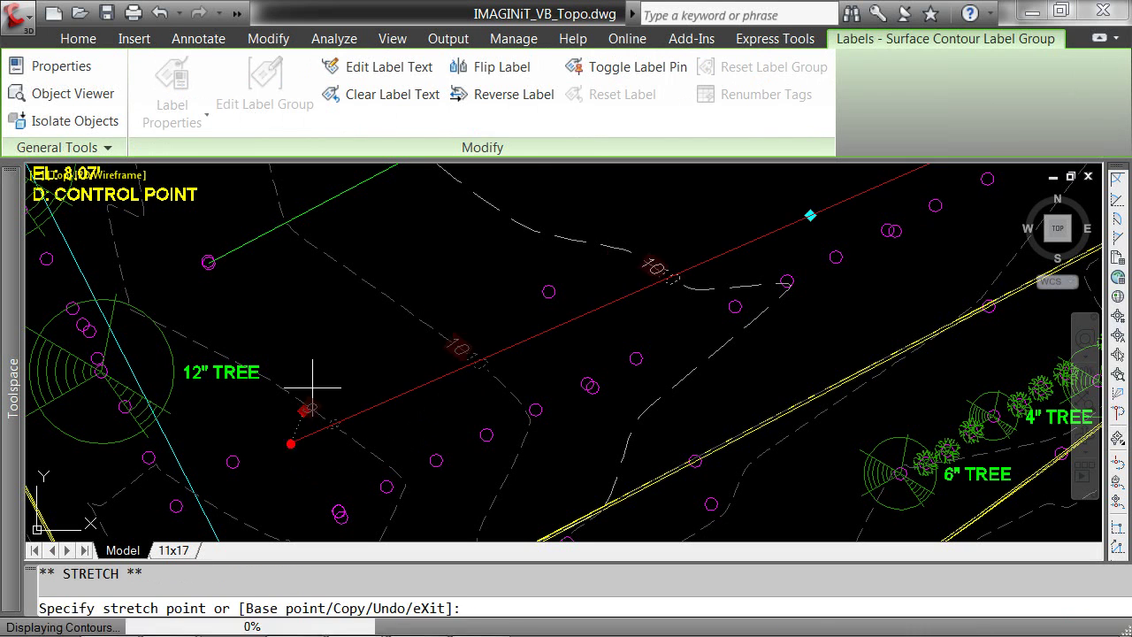
{"action": "left_click", "coordinate": [302, 292]}
{"action": "middle_click_drag", "start_coordinate": [370, 352], "coordinate": [406, 430]}
{"action": "key", "text": "Escape"}
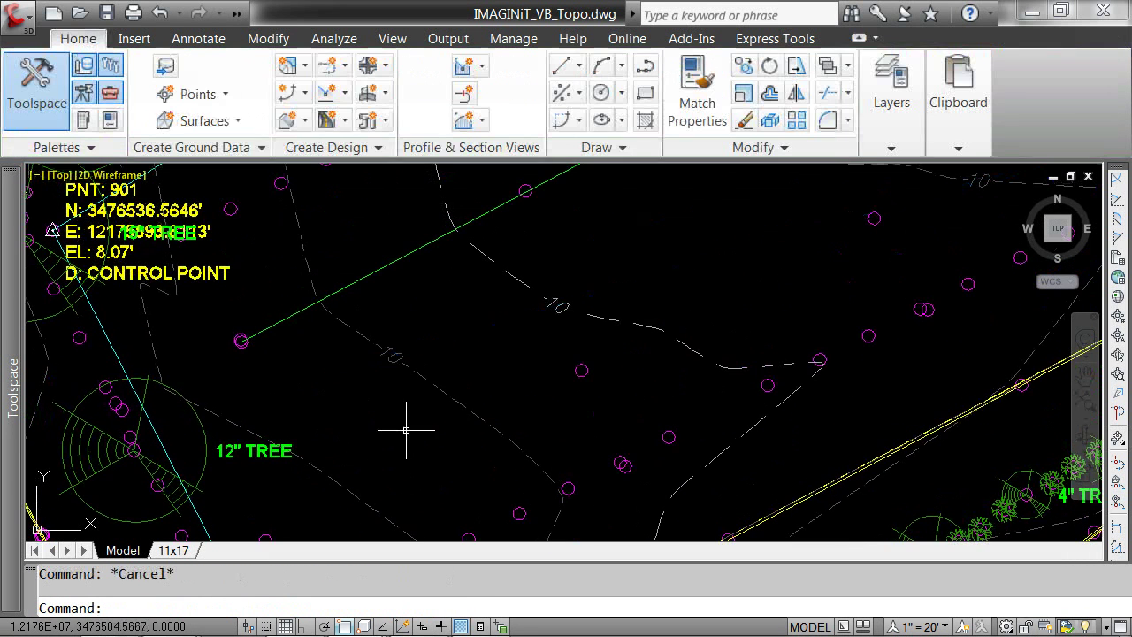
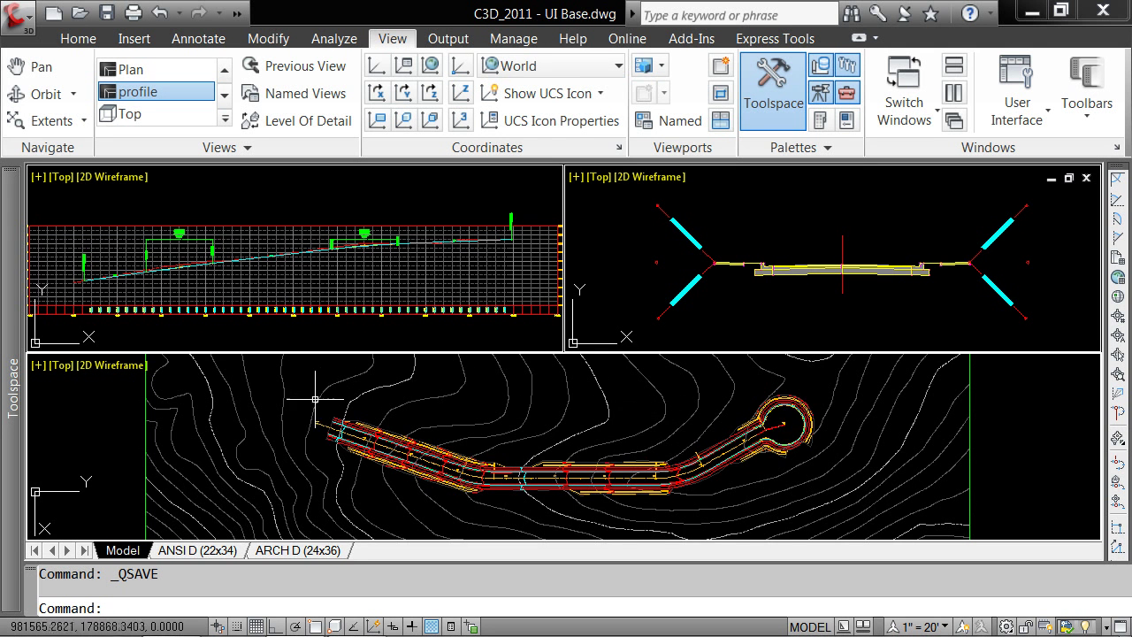
Step: Examine the Road design in the C3D_2011 - UI Base drawing across its plan, profile and cross-section viewports
{"action": "scroll", "coordinate": [308, 427], "scroll_direction": "up", "scroll_amount": 4}
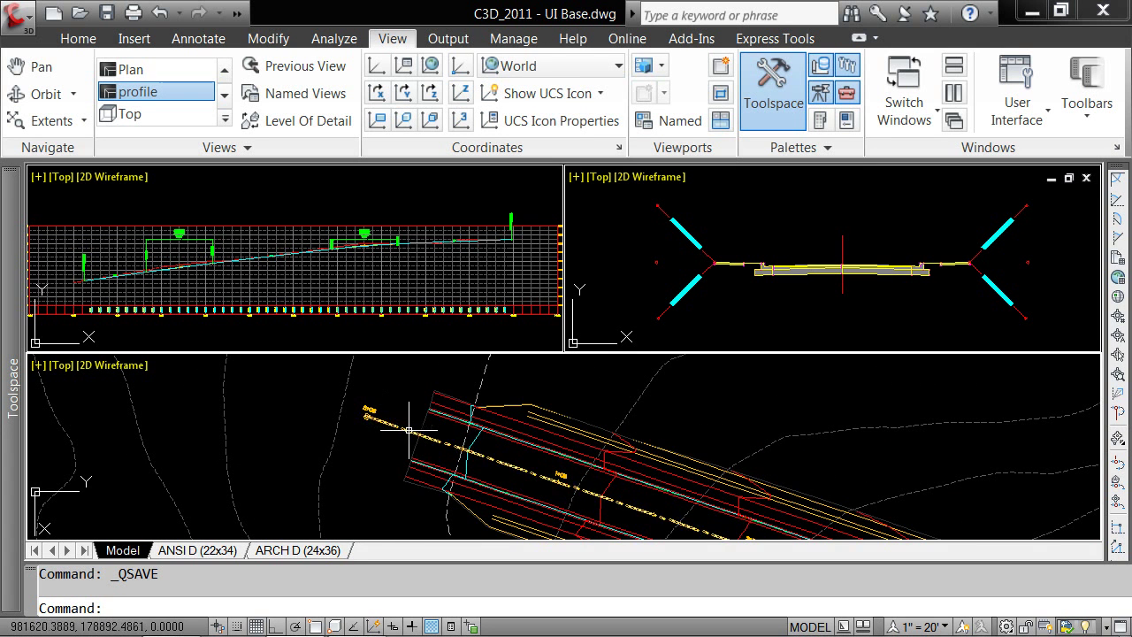
{"action": "scroll", "coordinate": [602, 484], "scroll_direction": "down", "scroll_amount": 6}
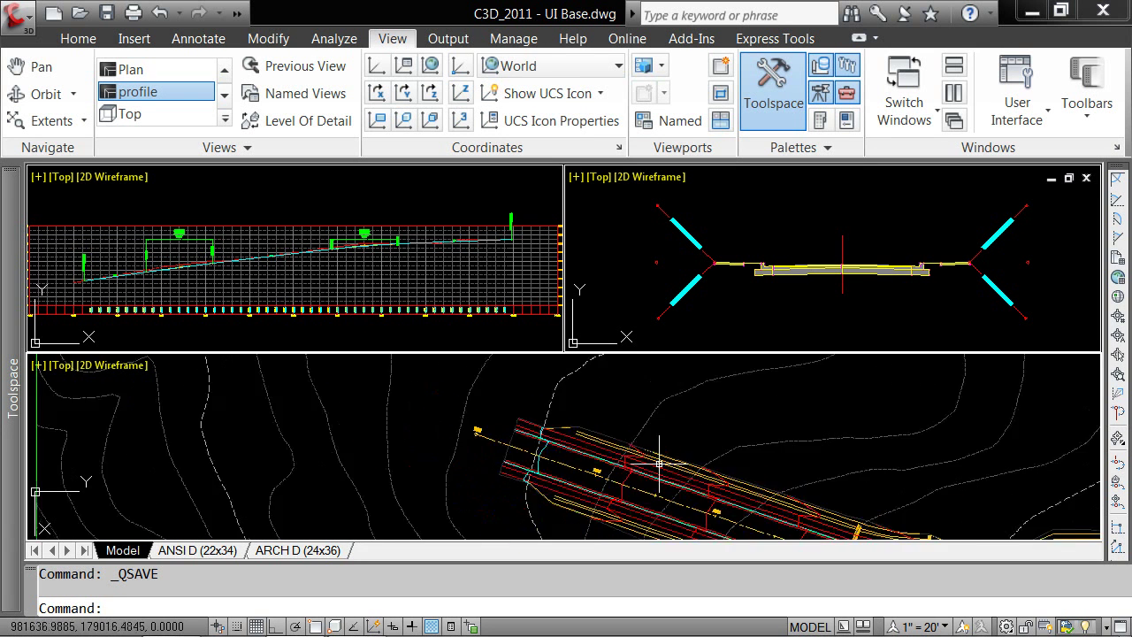
{"action": "left_click", "coordinate": [202, 316]}
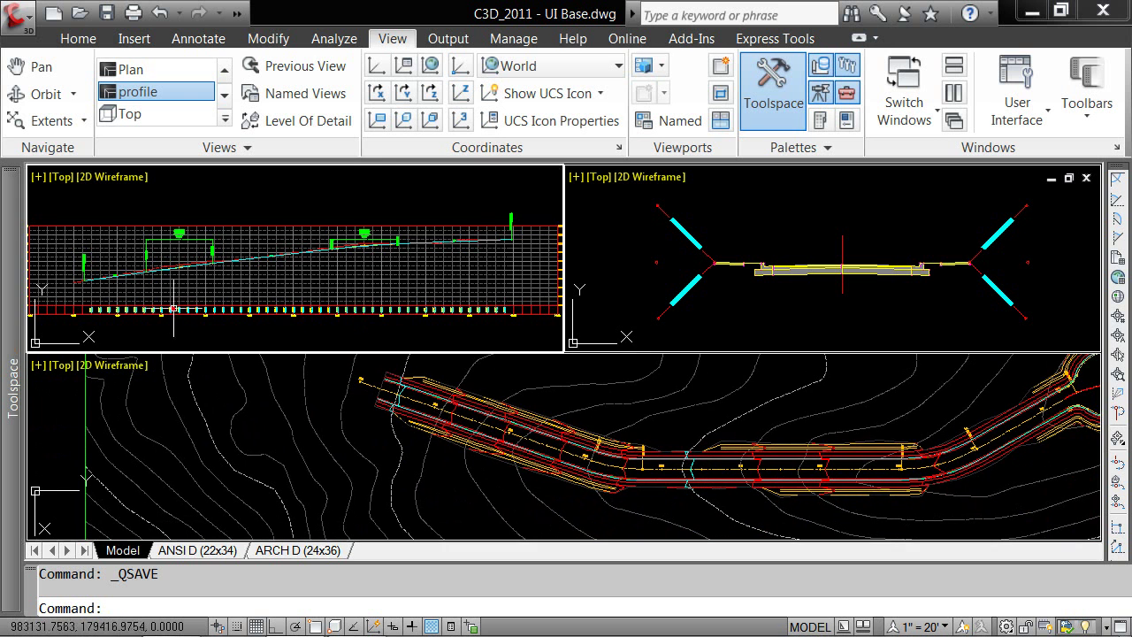
{"action": "scroll", "coordinate": [175, 308], "scroll_direction": "up", "scroll_amount": 5}
{"action": "middle_click_drag", "start_coordinate": [247, 280], "coordinate": [282, 293]}
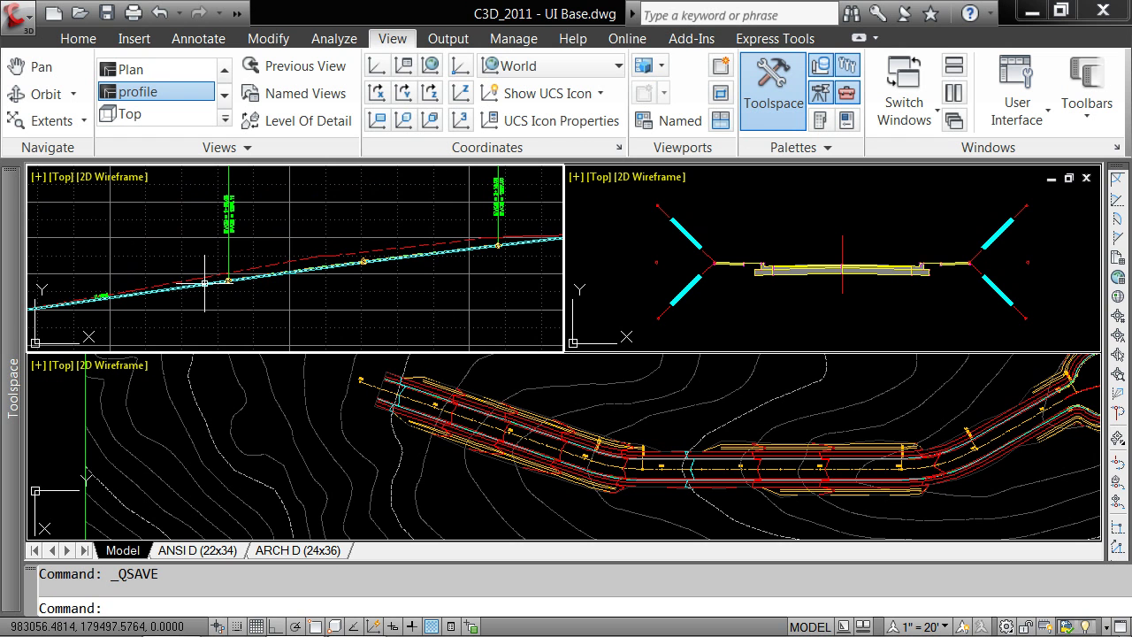
{"action": "scroll", "coordinate": [230, 283], "scroll_direction": "down", "scroll_amount": 3}
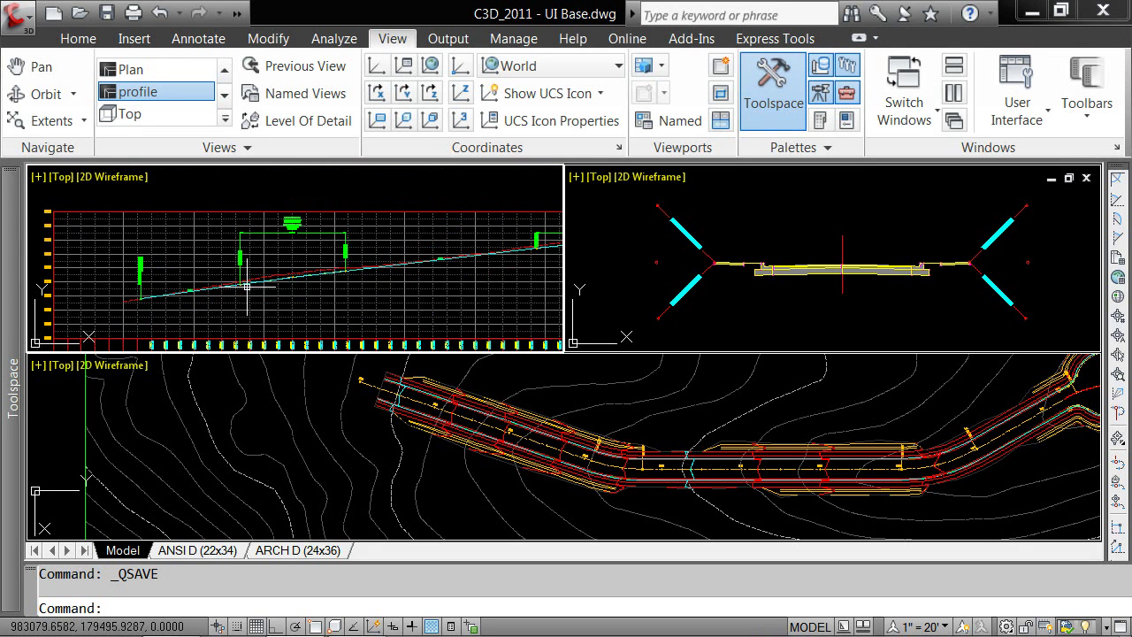
{"action": "middle_click_drag", "start_coordinate": [354, 295], "coordinate": [296, 291]}
{"action": "scroll", "coordinate": [297, 290], "scroll_direction": "down", "scroll_amount": 3}
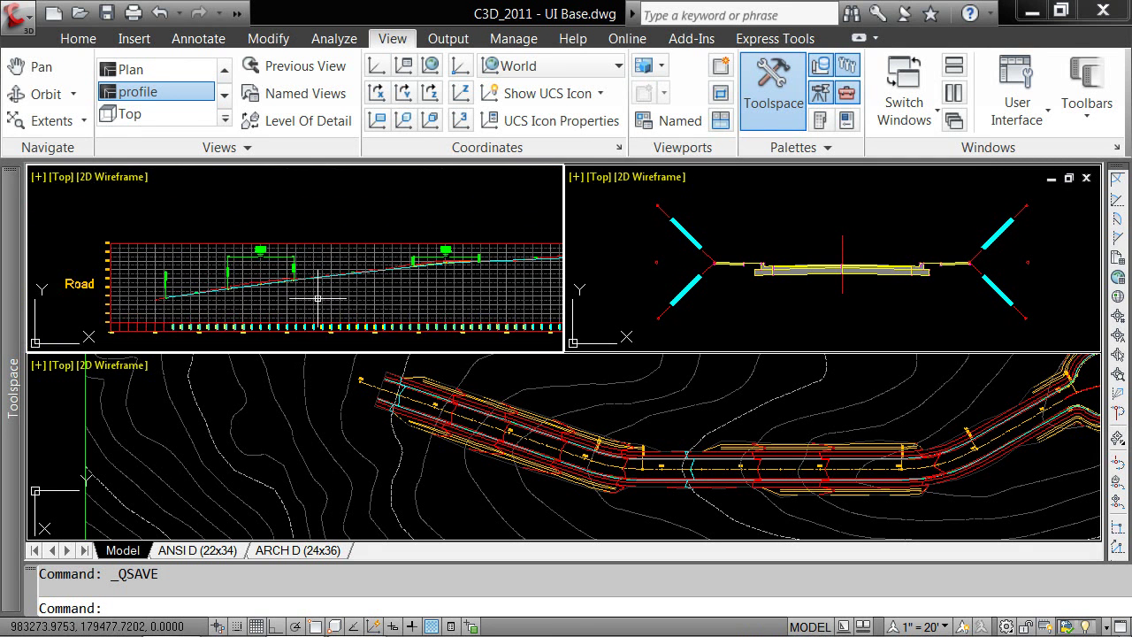
{"action": "left_click", "coordinate": [331, 426]}
{"action": "scroll", "coordinate": [564, 447], "scroll_direction": "down", "scroll_amount": 2}
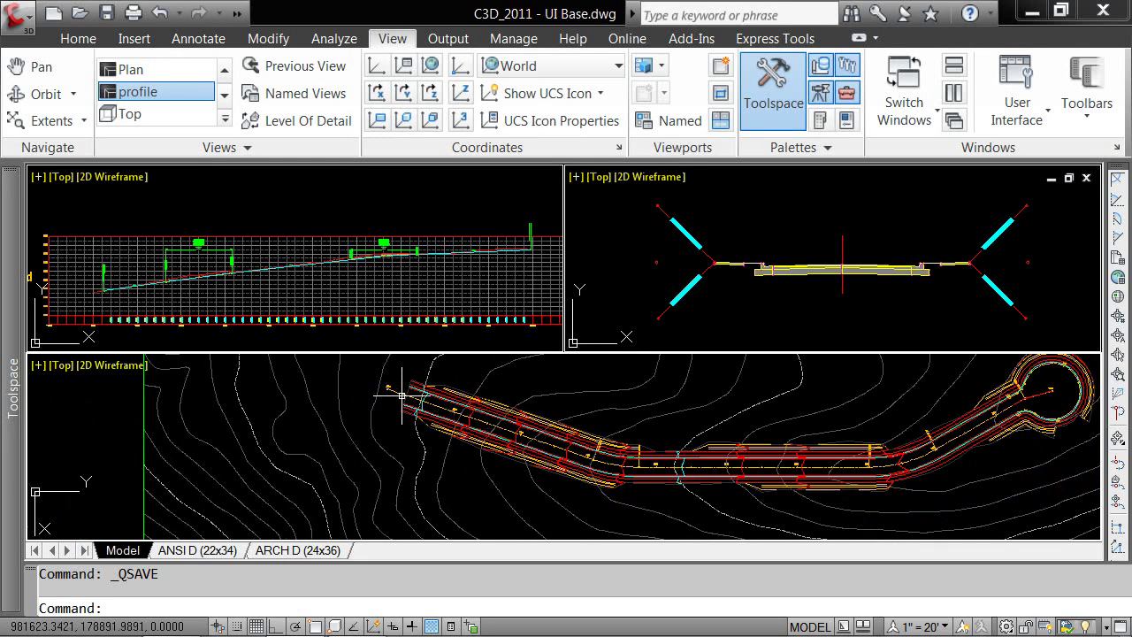
{"action": "middle_click_drag", "start_coordinate": [844, 436], "coordinate": [682, 451]}
{"action": "left_click", "coordinate": [795, 326]}
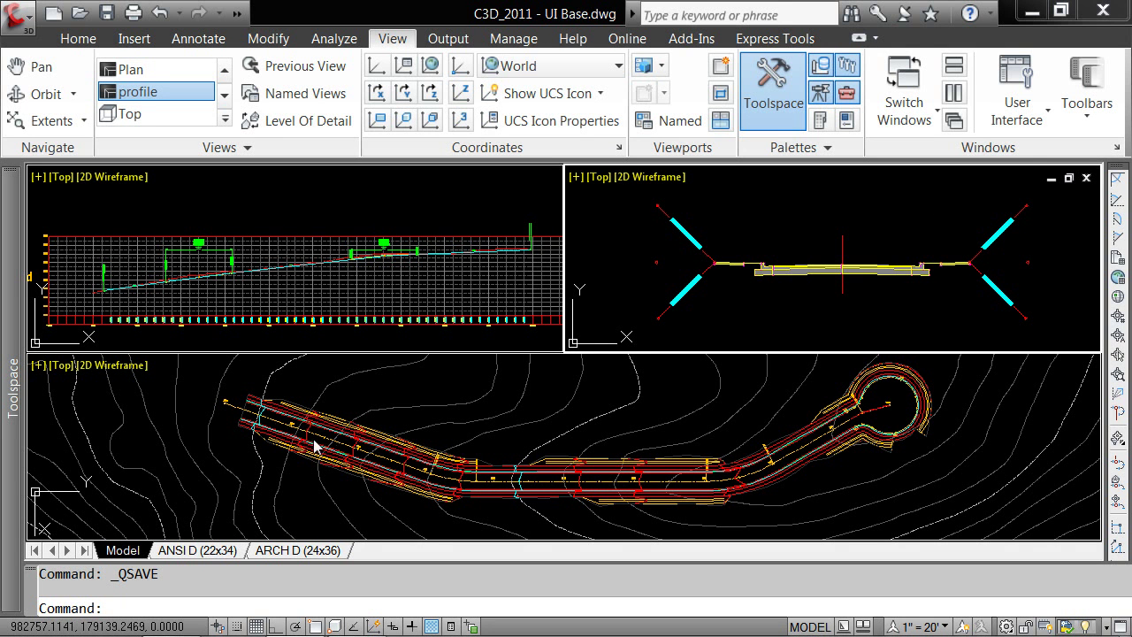
Step: Stretch the west start point of the Road alignment in plan a short distance to the southwest
{"action": "left_click", "coordinate": [314, 394]}
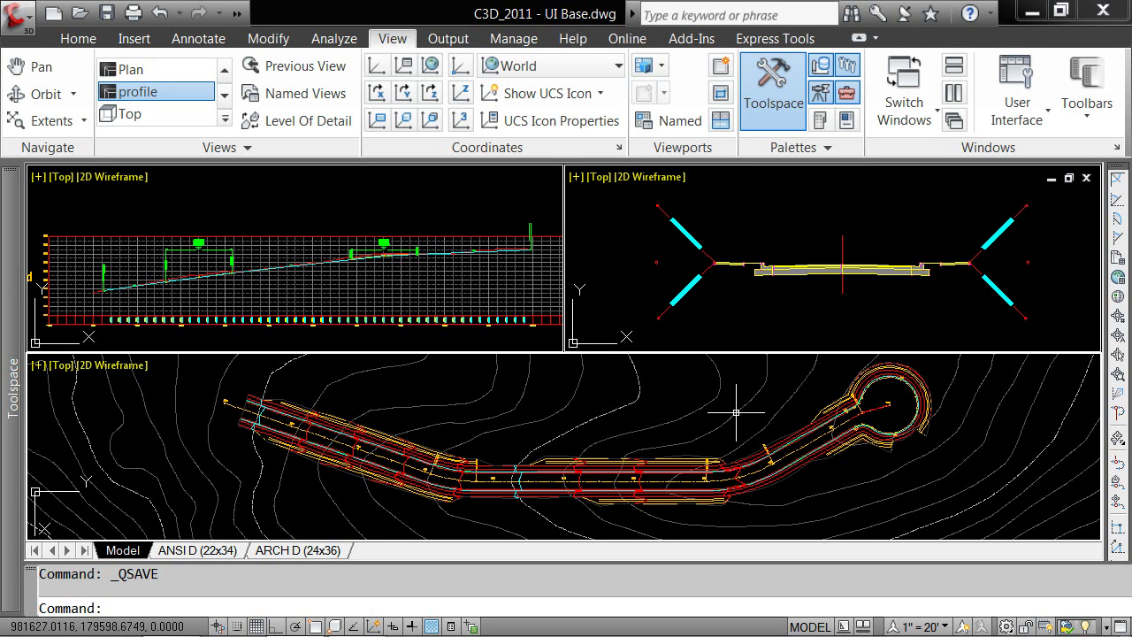
{"action": "left_click", "coordinate": [224, 410]}
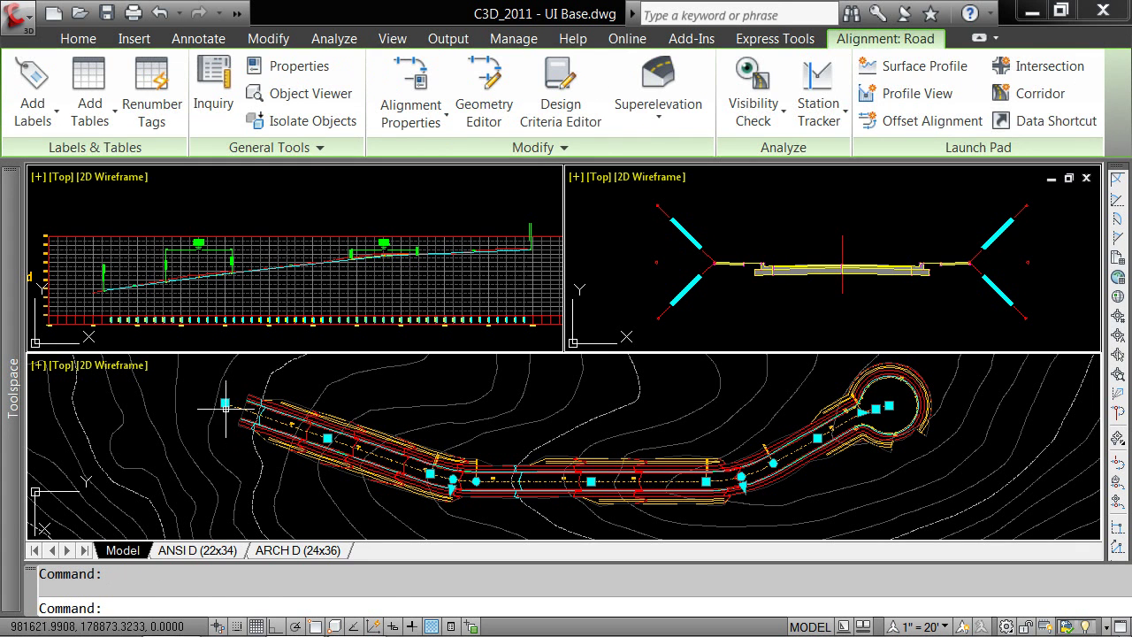
{"action": "left_click", "coordinate": [226, 408]}
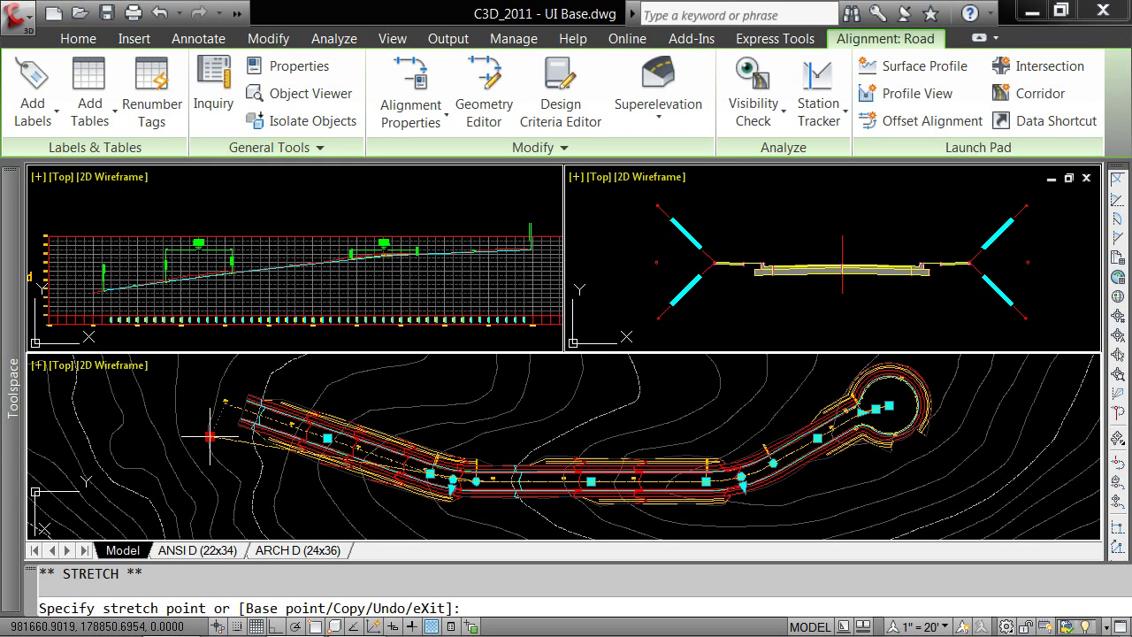
{"action": "left_click", "coordinate": [210, 437]}
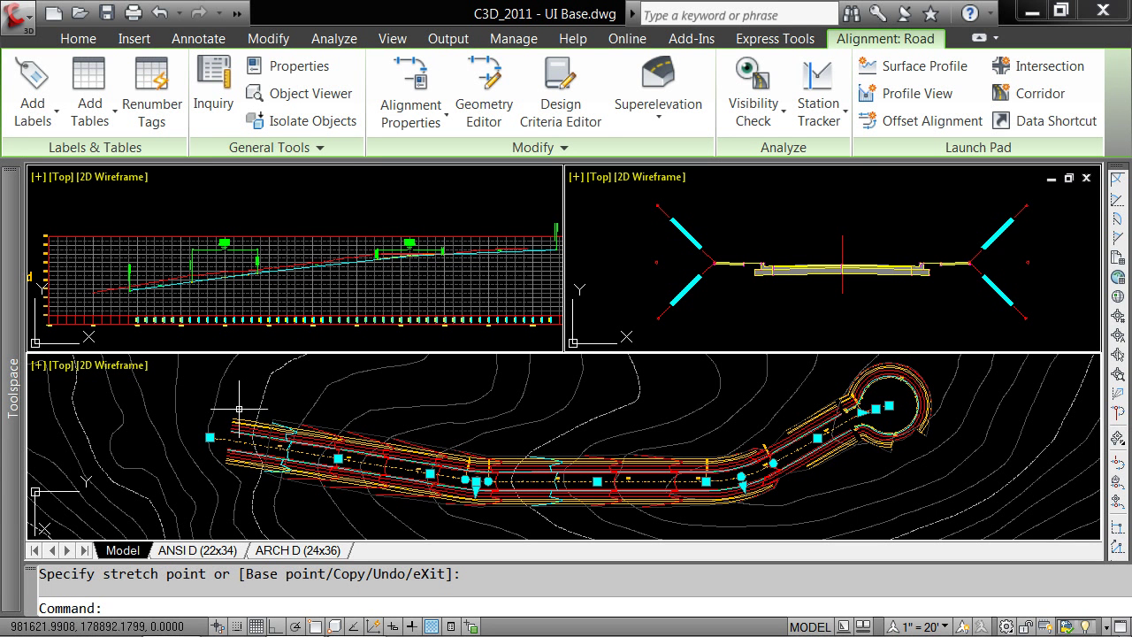
Step: Examine the corridor near the moved alignment start, along with the cross-section and profile viewports
{"action": "scroll", "coordinate": [323, 451], "scroll_direction": "up", "scroll_amount": 5}
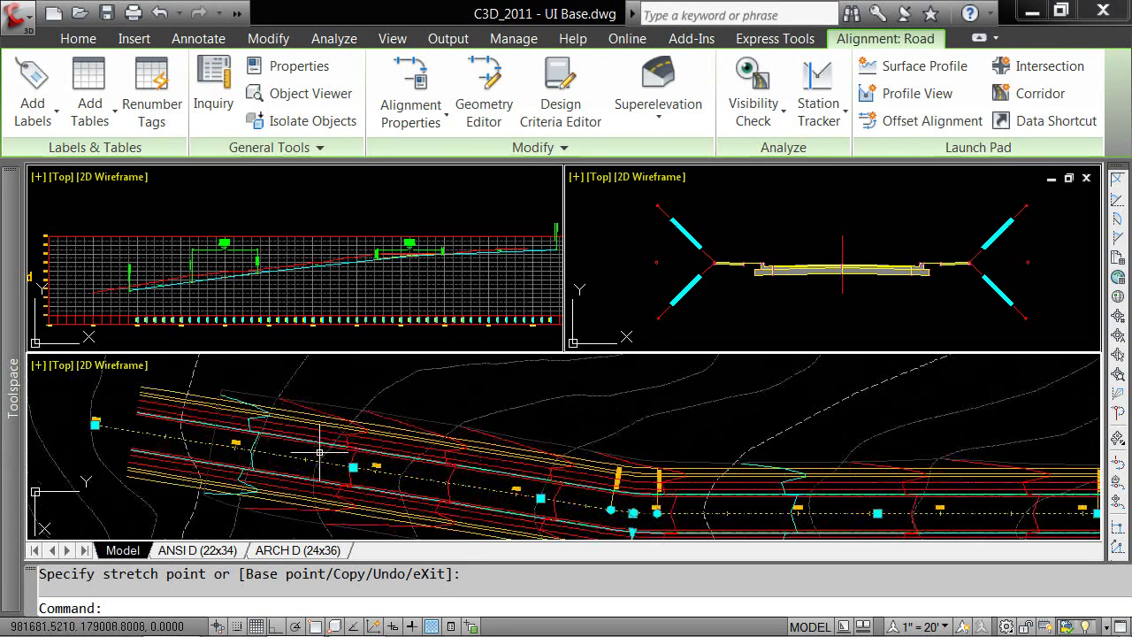
{"action": "key", "text": "Escape"}
{"action": "middle_click_drag", "start_coordinate": [330, 462], "coordinate": [478, 457]}
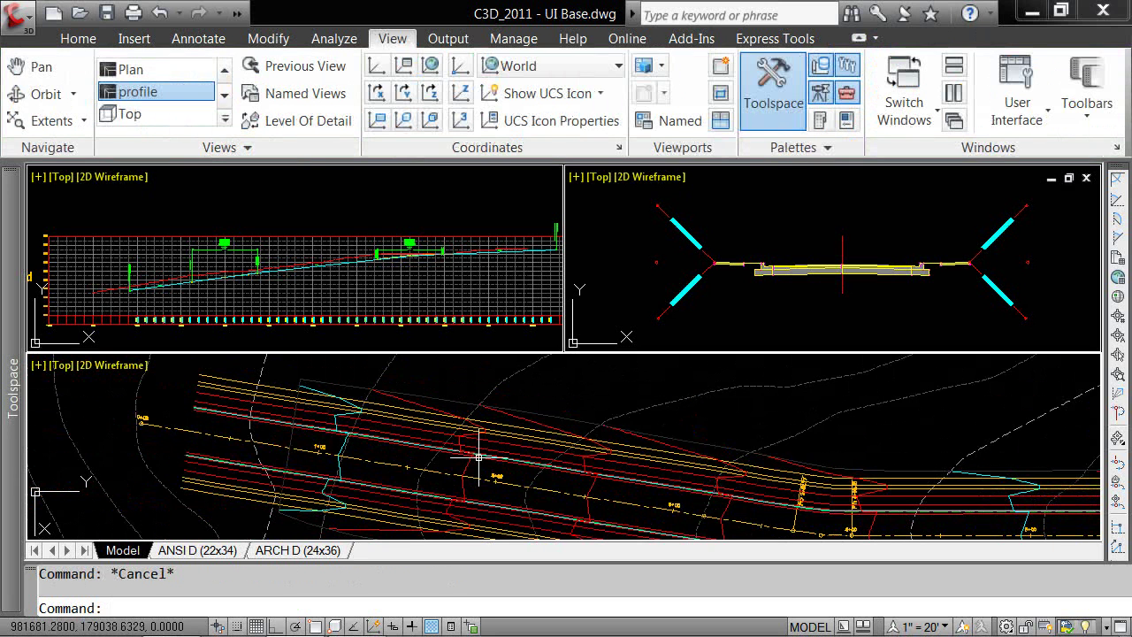
{"action": "left_click", "coordinate": [732, 263]}
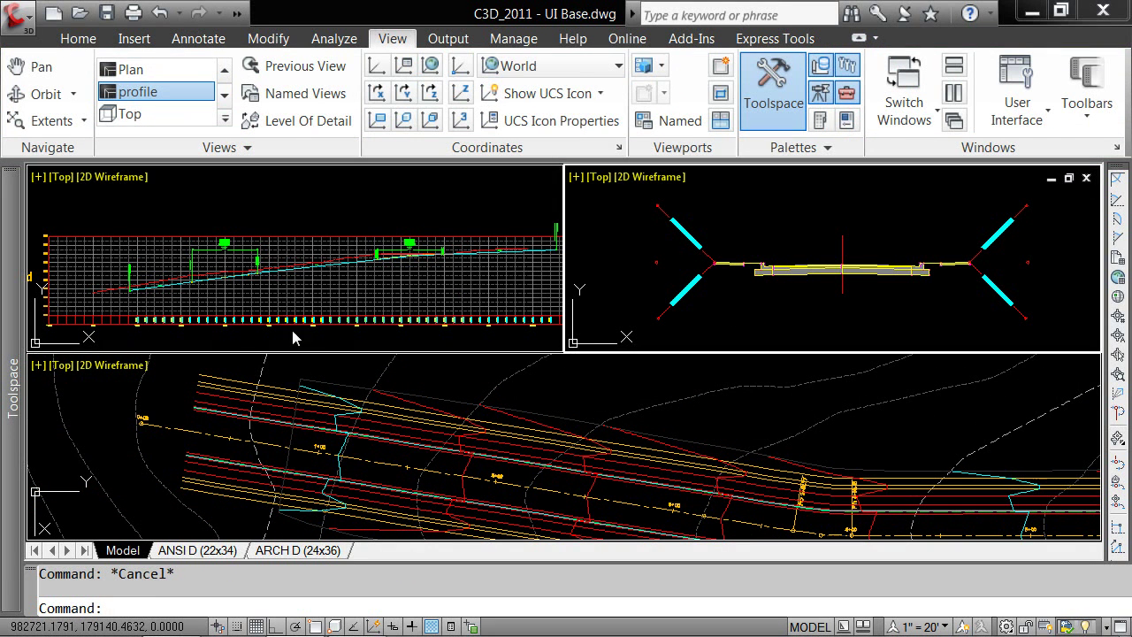
{"action": "left_click", "coordinate": [228, 340]}
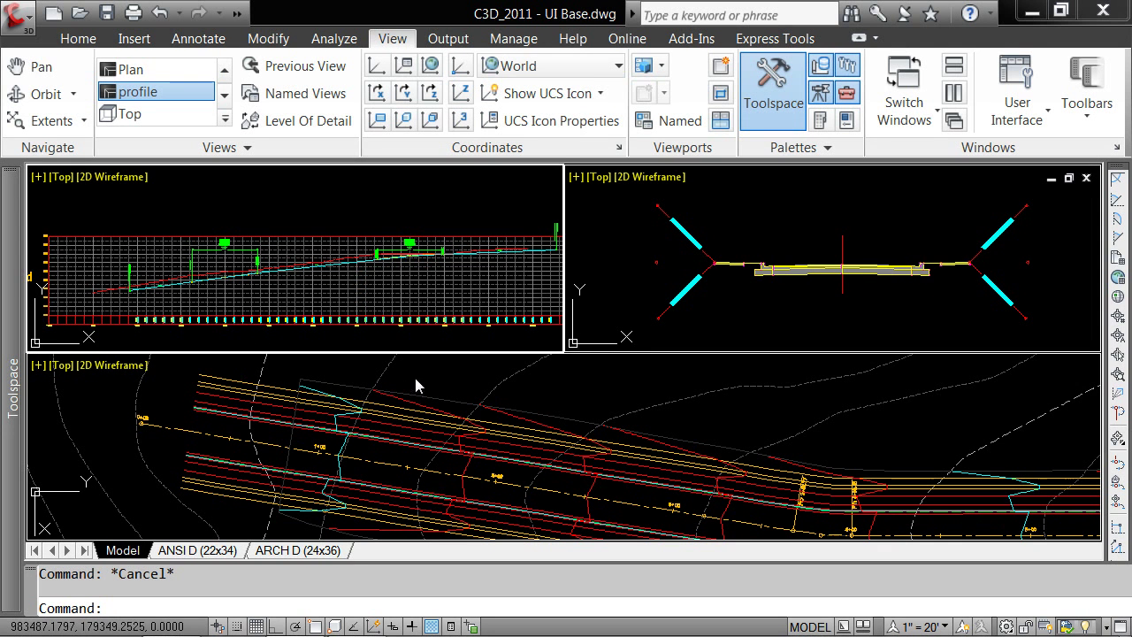
{"action": "scroll", "coordinate": [412, 380], "scroll_direction": "down", "scroll_amount": 3}
{"action": "middle_click_drag", "start_coordinate": [733, 408], "coordinate": [591, 453]}
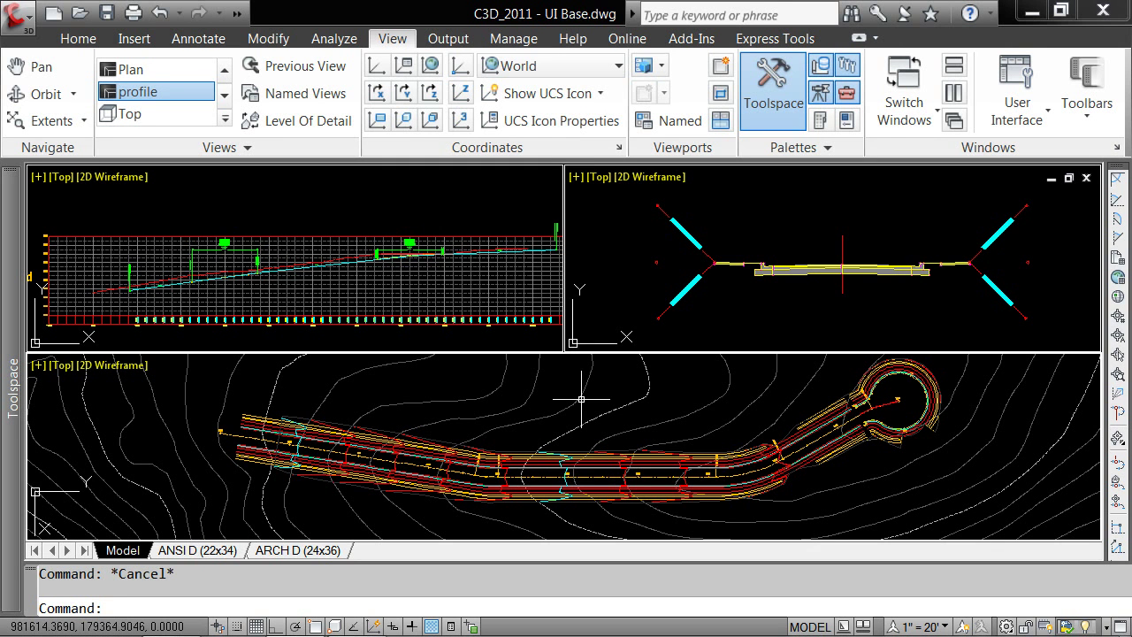
Step: Lengthen the first vertical curve of the Proposed Road profile by stretching its start point to an earlier station
{"action": "left_click", "coordinate": [228, 283]}
{"action": "scroll", "coordinate": [225, 280], "scroll_direction": "up", "scroll_amount": 5}
{"action": "middle_click_drag", "start_coordinate": [225, 280], "coordinate": [313, 302]}
{"action": "left_click", "coordinate": [334, 288]}
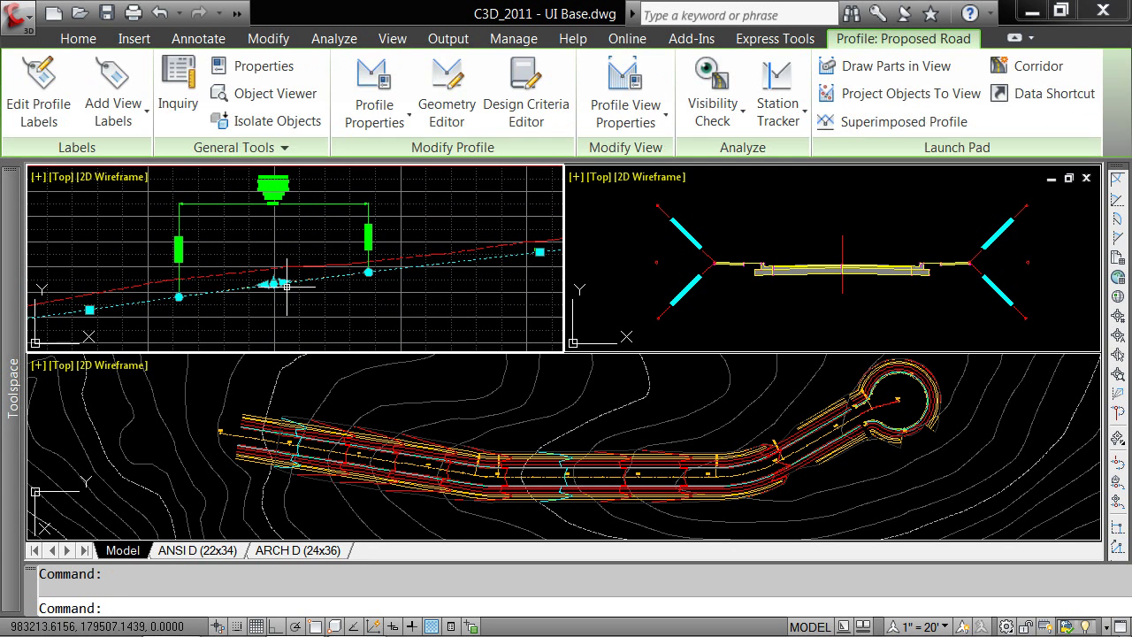
{"action": "left_click", "coordinate": [179, 297]}
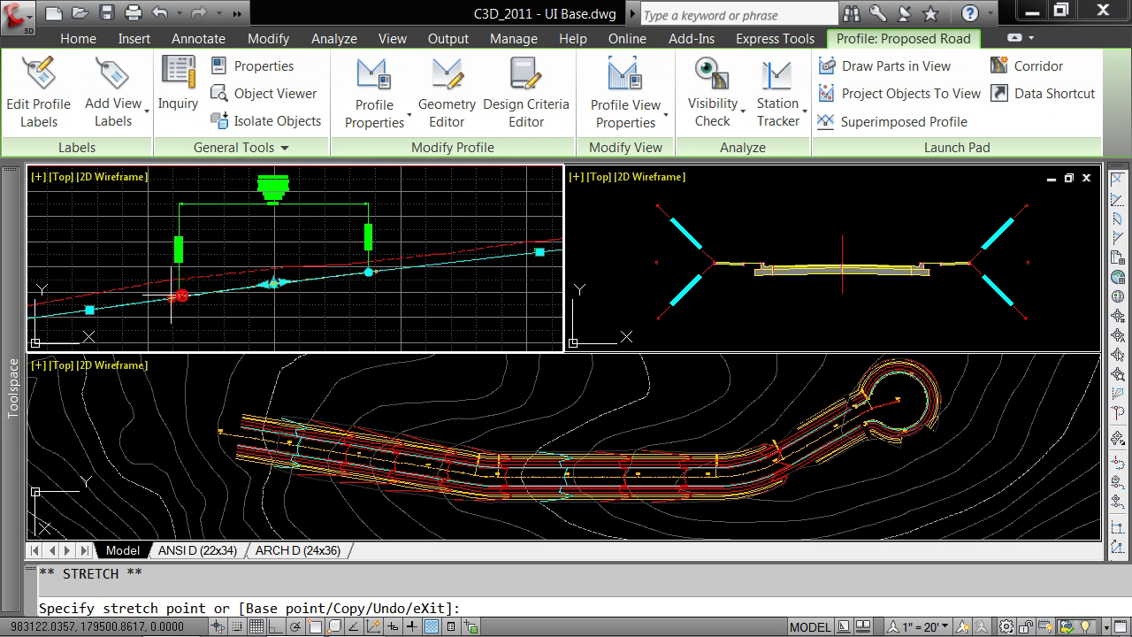
{"action": "left_click", "coordinate": [154, 301]}
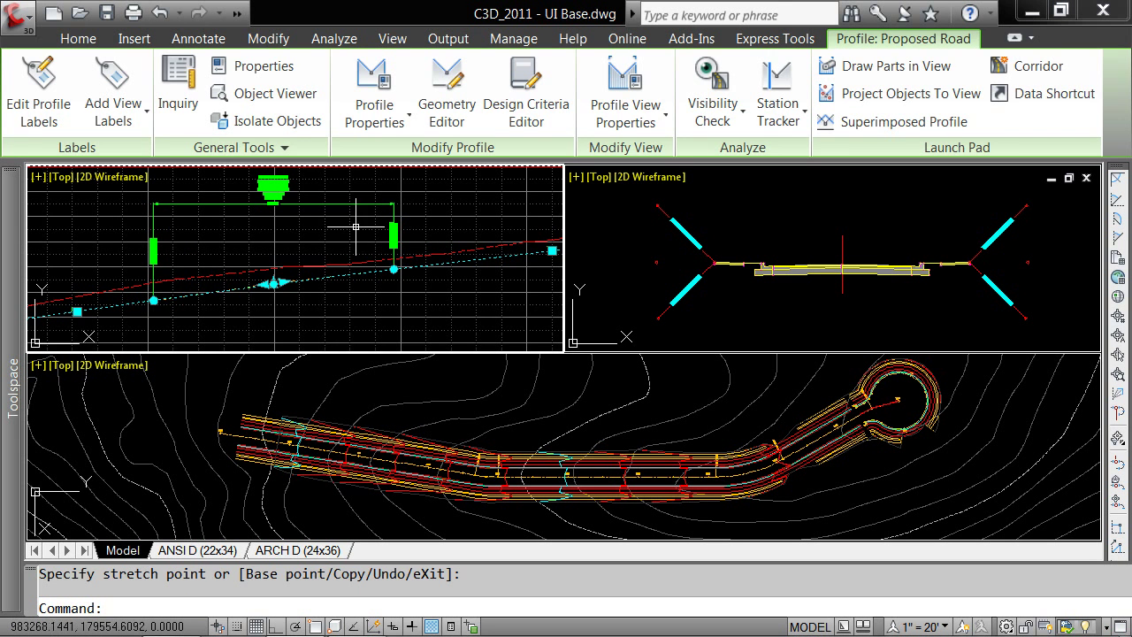
Step: Stretch the Proposed Road profile's first vertical curve PVI up above the existing ground line, to a slightly earlier station
{"action": "key", "text": "Escape"}
{"action": "key", "text": "Escape"}
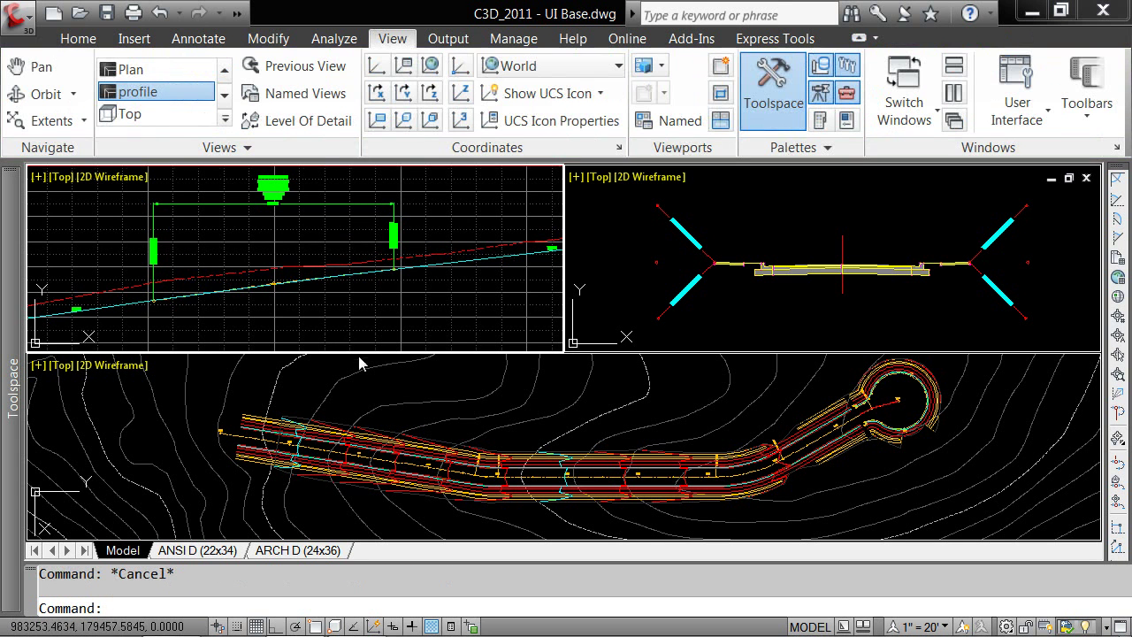
{"action": "left_click", "coordinate": [570, 451]}
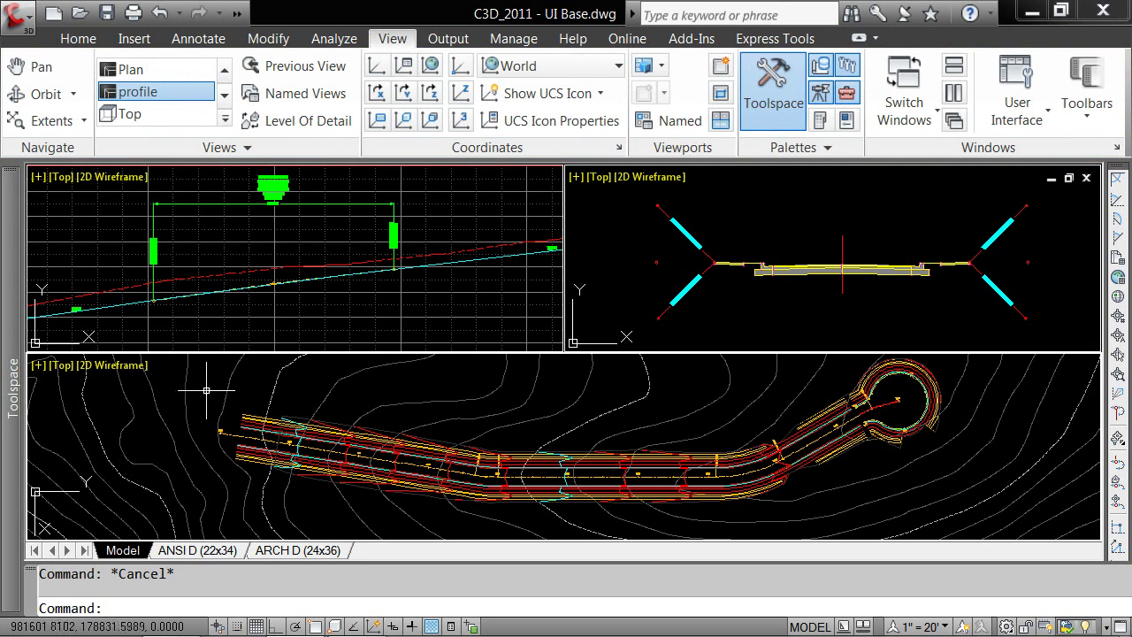
{"action": "left_click", "coordinate": [303, 301]}
{"action": "left_click", "coordinate": [292, 278]}
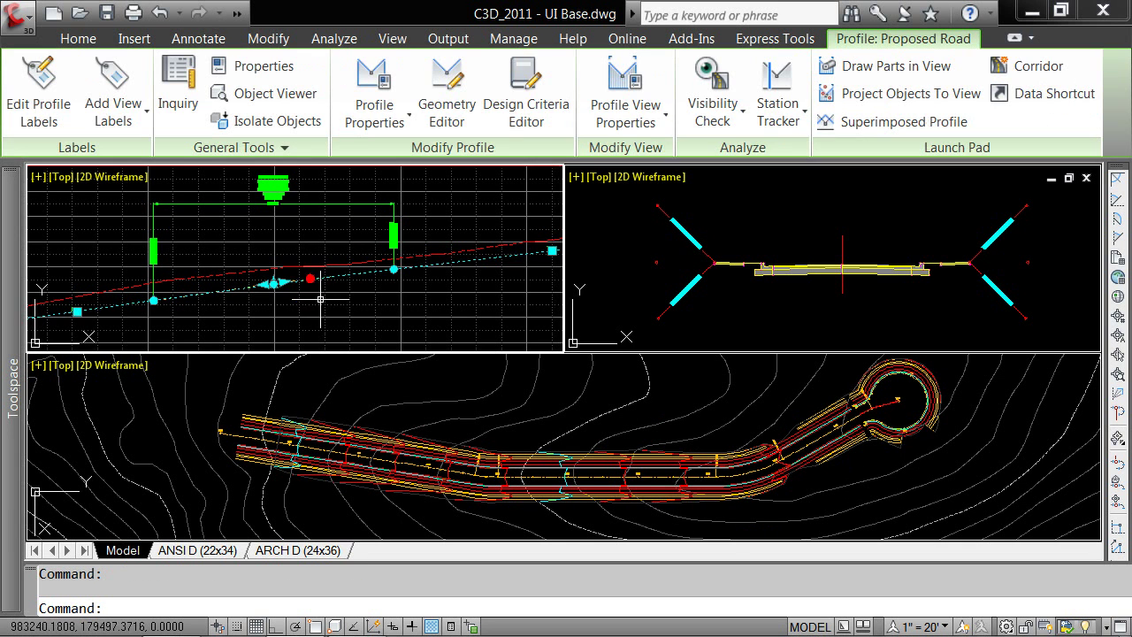
{"action": "scroll", "coordinate": [285, 307], "scroll_direction": "up", "scroll_amount": 3}
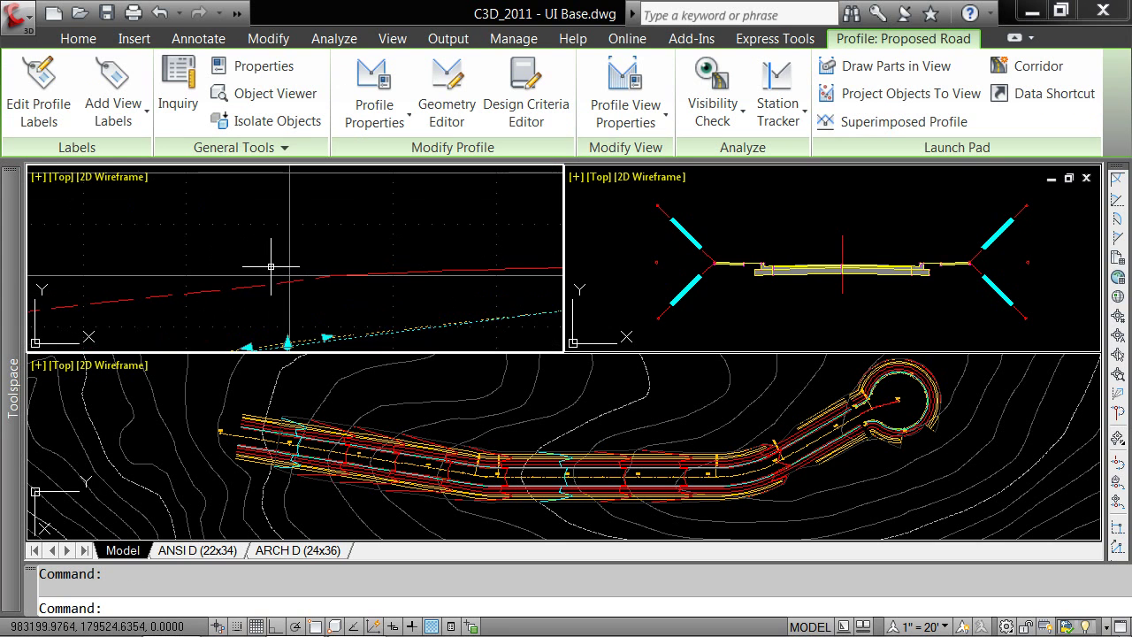
{"action": "left_click", "coordinate": [289, 344]}
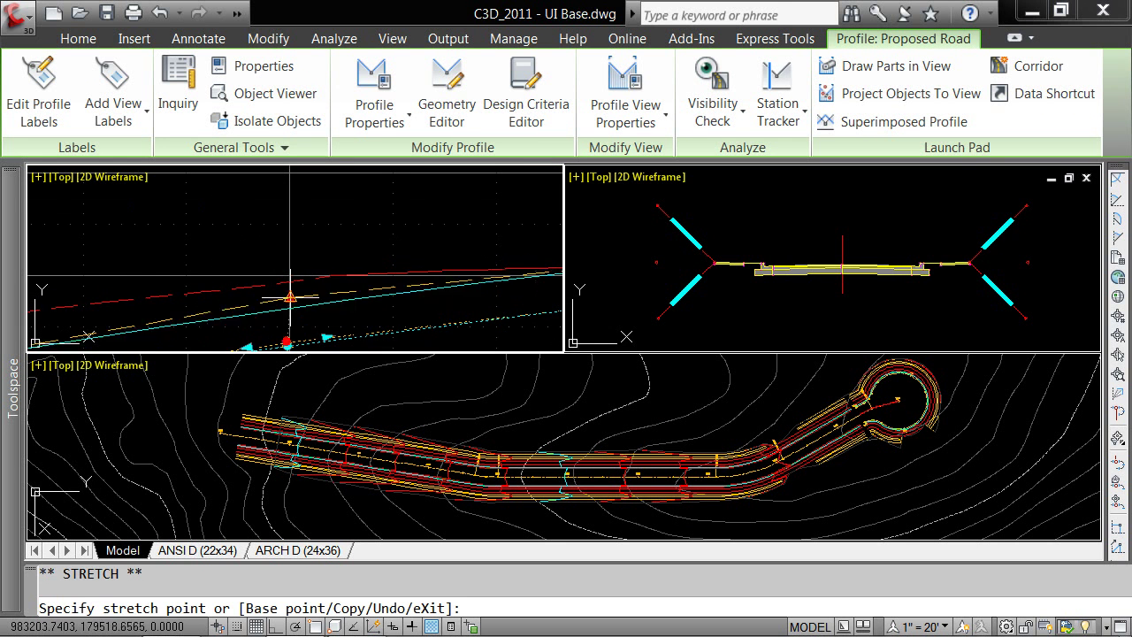
{"action": "scroll", "coordinate": [287, 235], "scroll_direction": "down", "scroll_amount": 4}
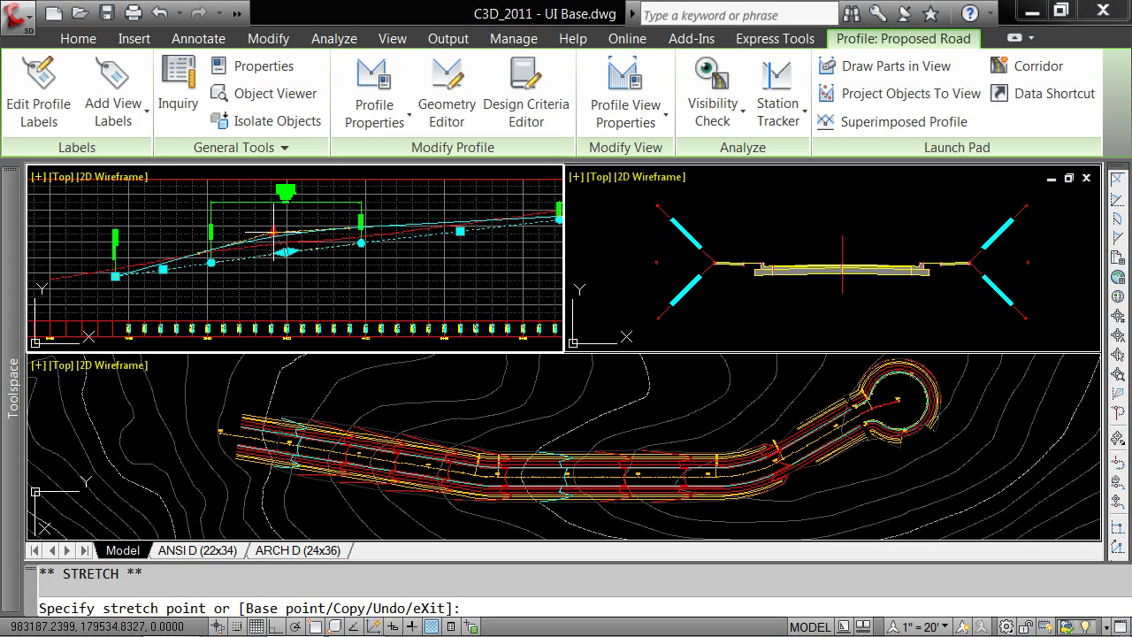
{"action": "left_click", "coordinate": [273, 231]}
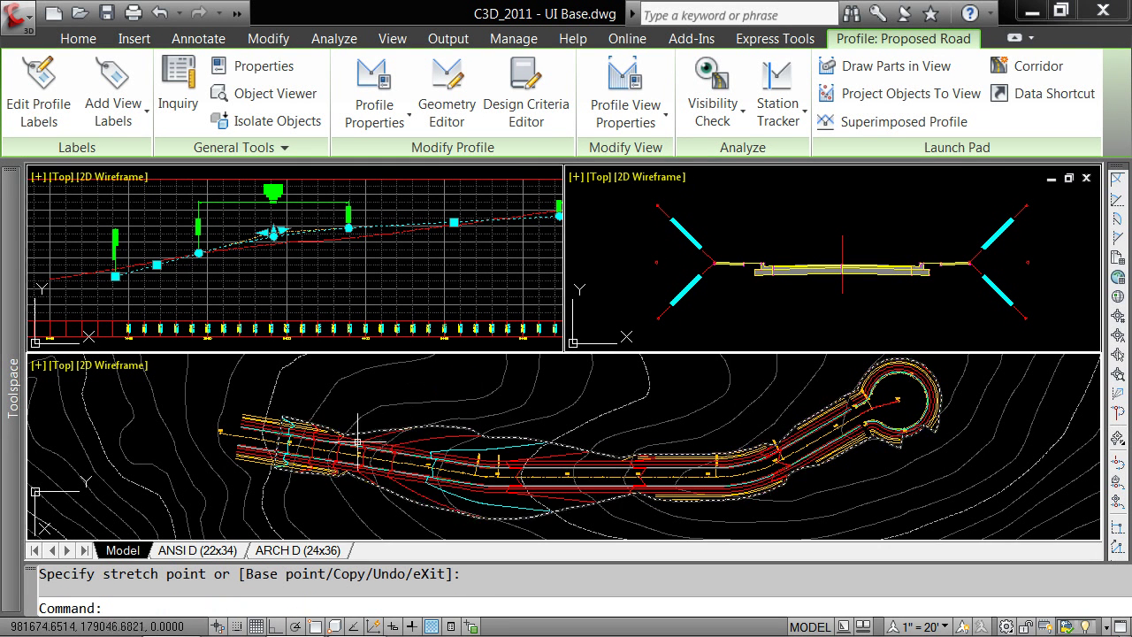
Step: Examine the corridor and its daylight lines in plan around the first bend of the road
{"action": "scroll", "coordinate": [427, 454], "scroll_direction": "up", "scroll_amount": 2}
{"action": "scroll", "coordinate": [427, 454], "scroll_direction": "up", "scroll_amount": 1}
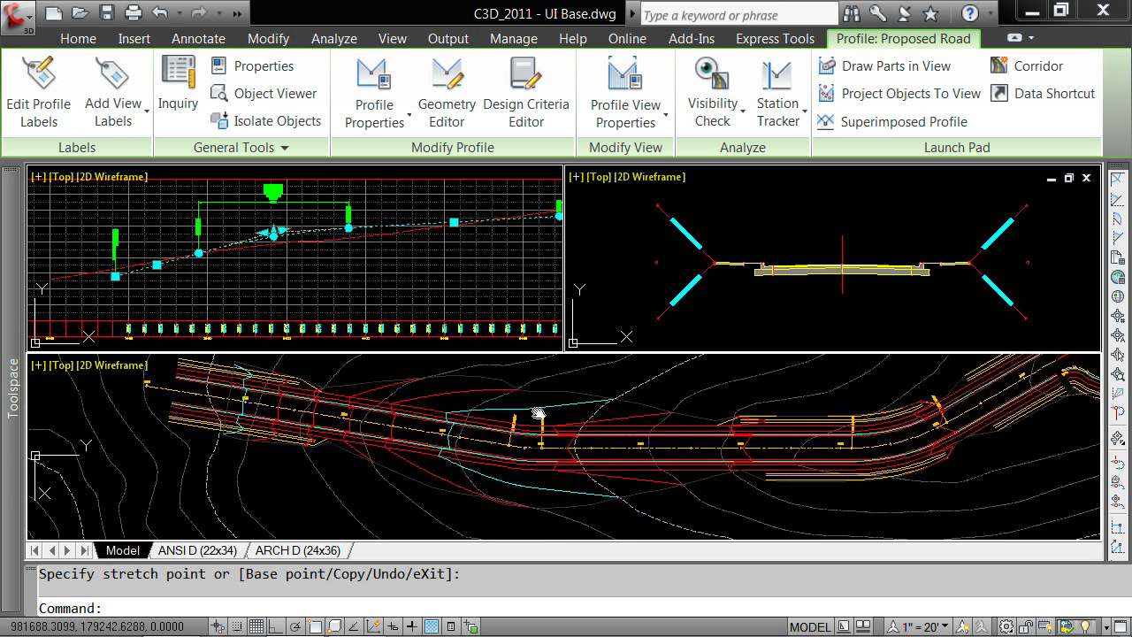
{"action": "scroll", "coordinate": [410, 414], "scroll_direction": "up", "scroll_amount": 1}
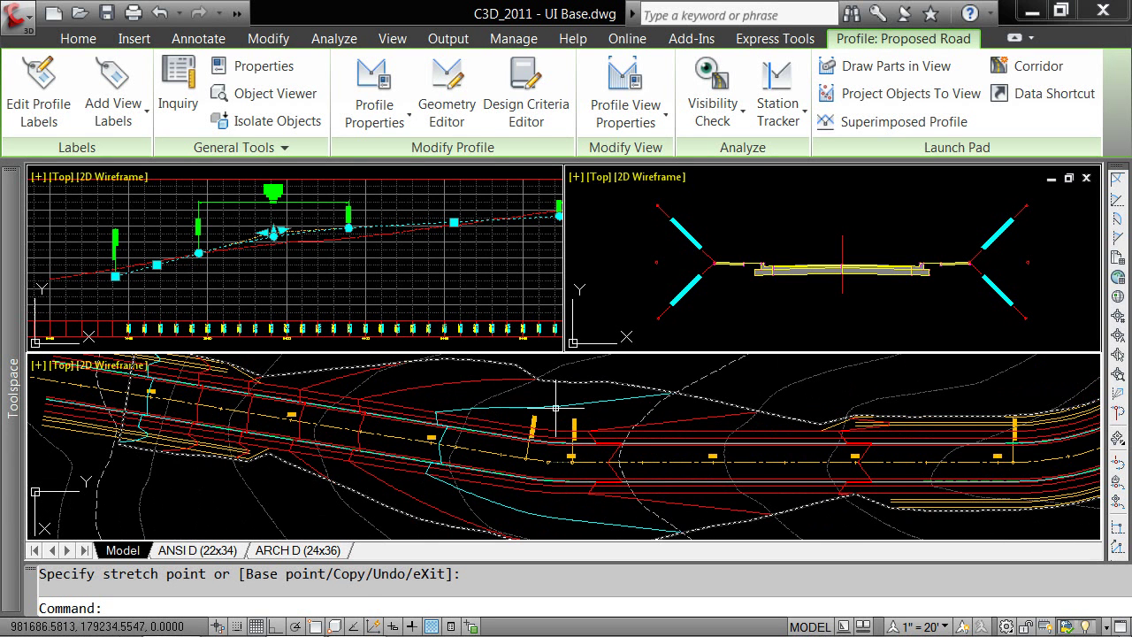
{"action": "scroll", "coordinate": [554, 408], "scroll_direction": "down", "scroll_amount": 2}
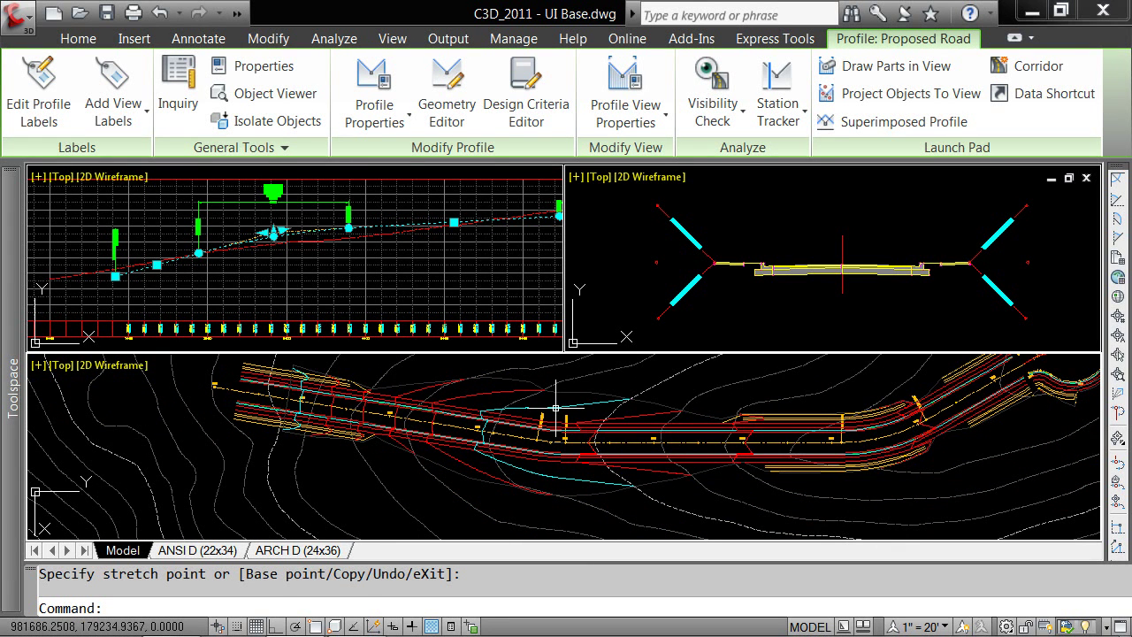
{"action": "left_click", "coordinate": [629, 300]}
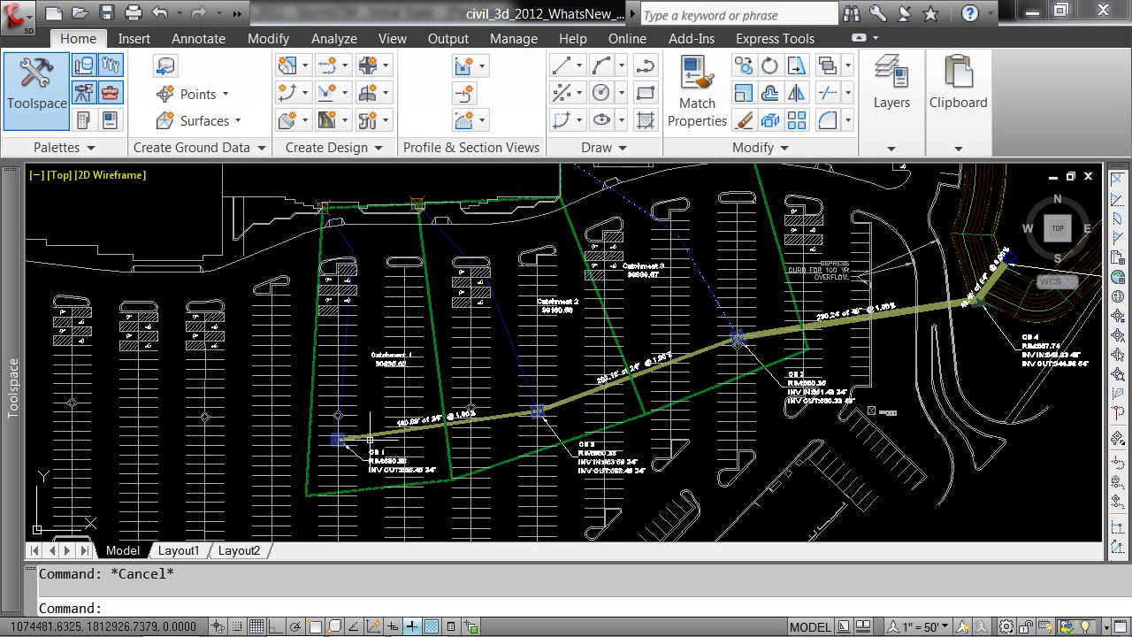
Step: In the civil_3d_2012_WhatsNew drawing, select the Stormwater Pipe Network pipe leaving CB 1 and inspect it with its catchments
{"action": "mouse_move", "coordinate": [369, 440]}
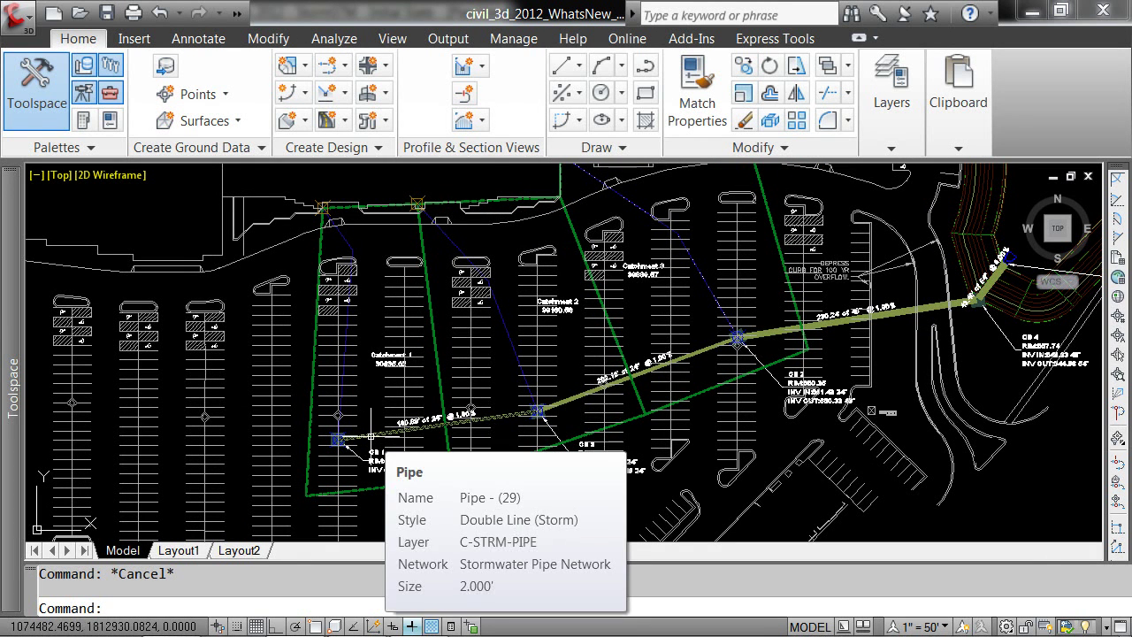
{"action": "left_click", "coordinate": [370, 436]}
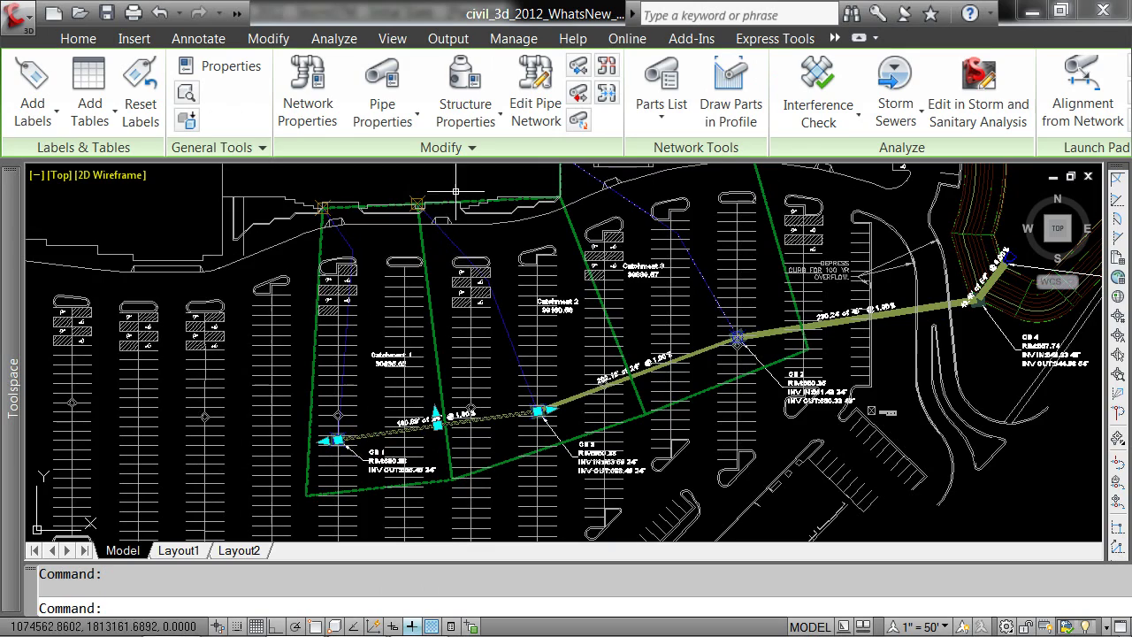
{"action": "scroll", "coordinate": [372, 347], "scroll_direction": "up", "scroll_amount": 4}
{"action": "scroll", "coordinate": [371, 347], "scroll_direction": "down", "scroll_amount": 4}
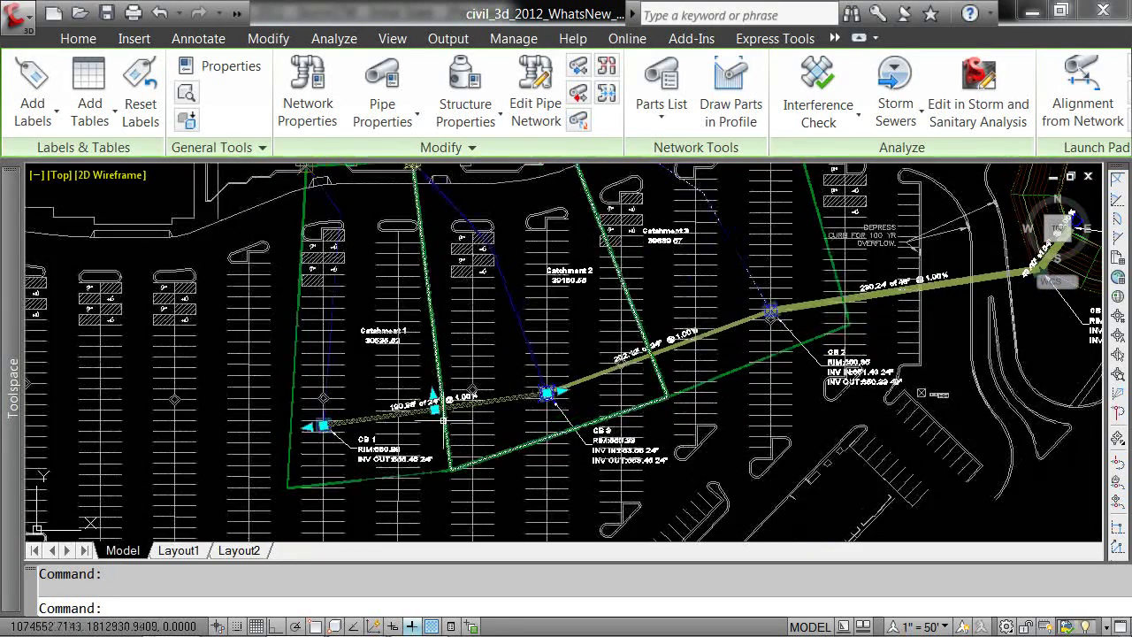
Step: Switch to Autodesk Storm and Sanitary Analysis 2012 and examine the StormSTM - Initial State network's plan view and project data tree
{"action": "key", "text": "alt+Tab"}
{"action": "key", "text": "Tab"}
{"action": "key", "text": "Escape"}
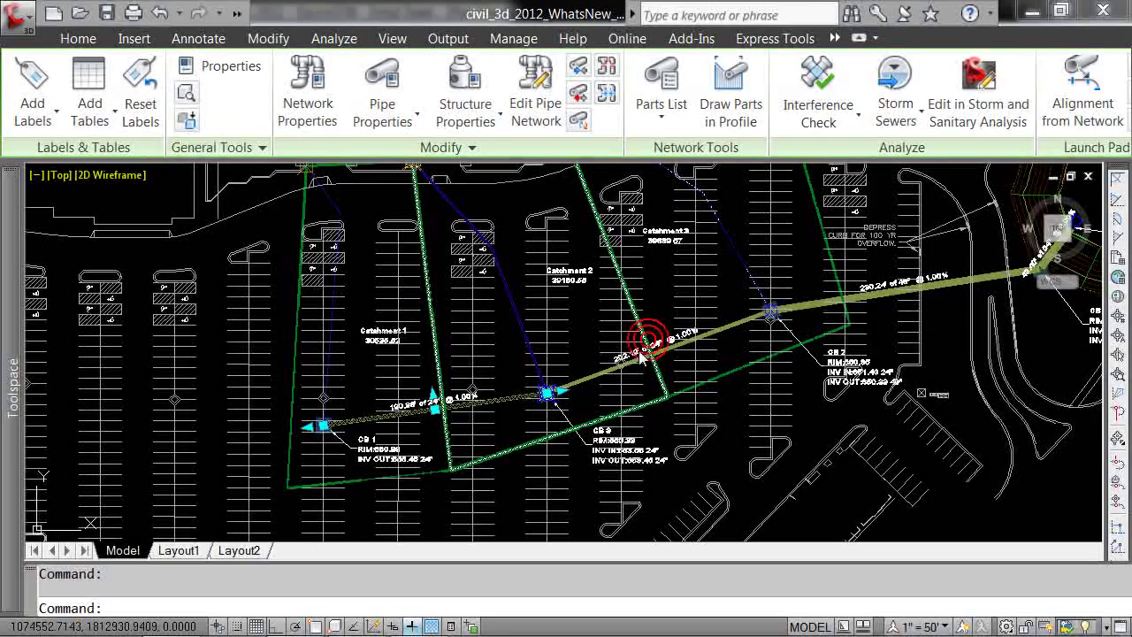
{"action": "key", "text": "alt+Tab"}
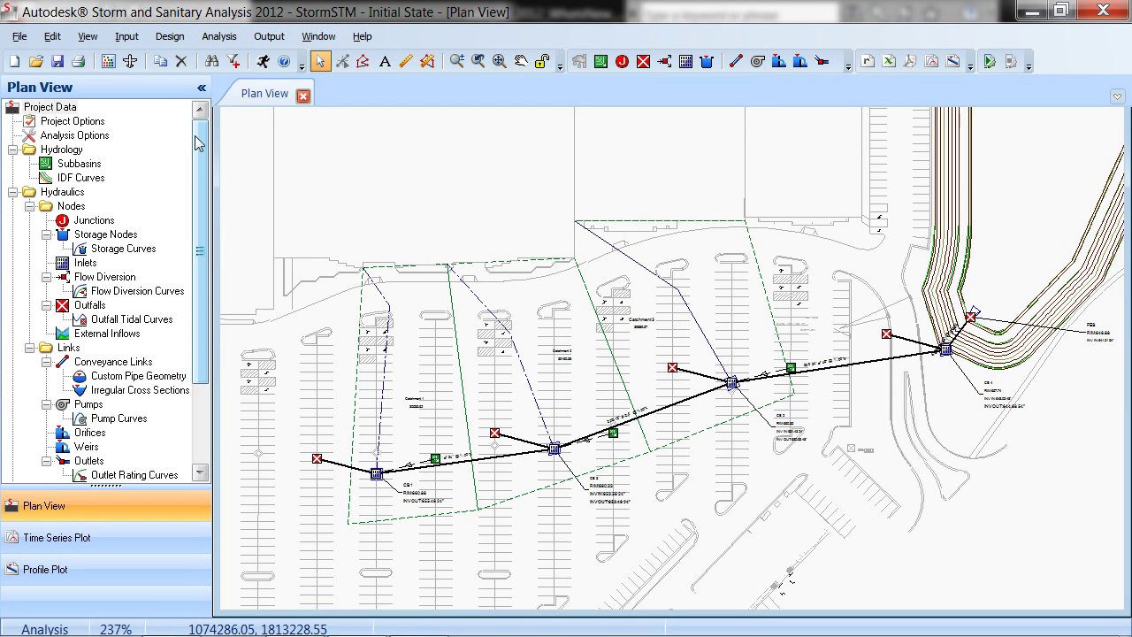
{"action": "left_click_drag", "start_coordinate": [200, 172], "coordinate": [202, 133]}
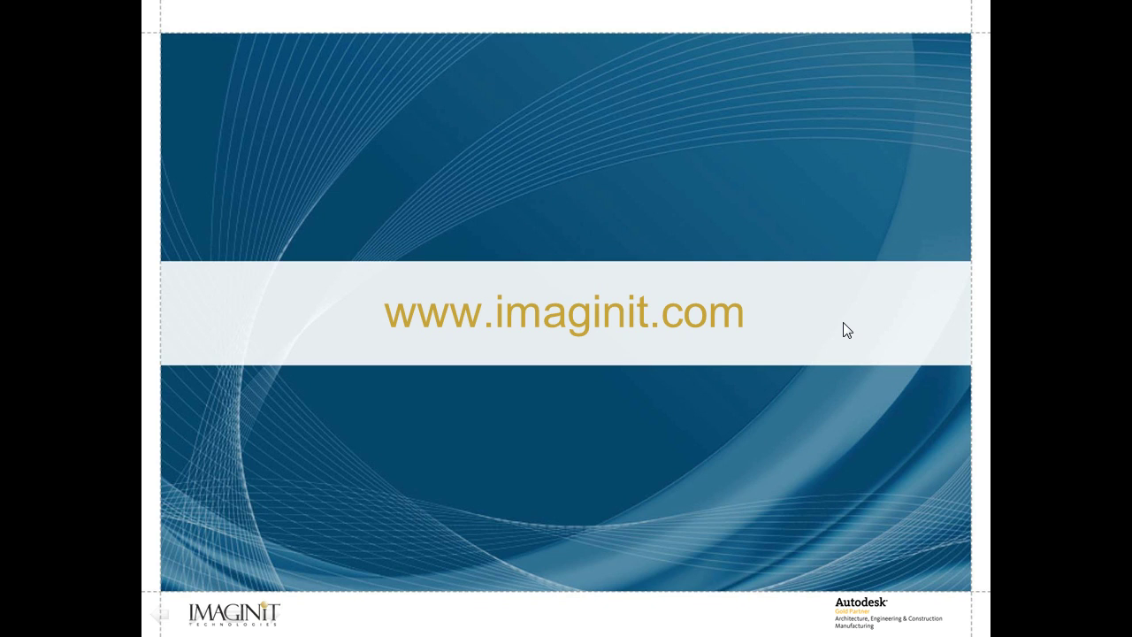
{"action": "left_click", "coordinate": [375, 496]}
{"action": "left_click", "coordinate": [376, 499]}
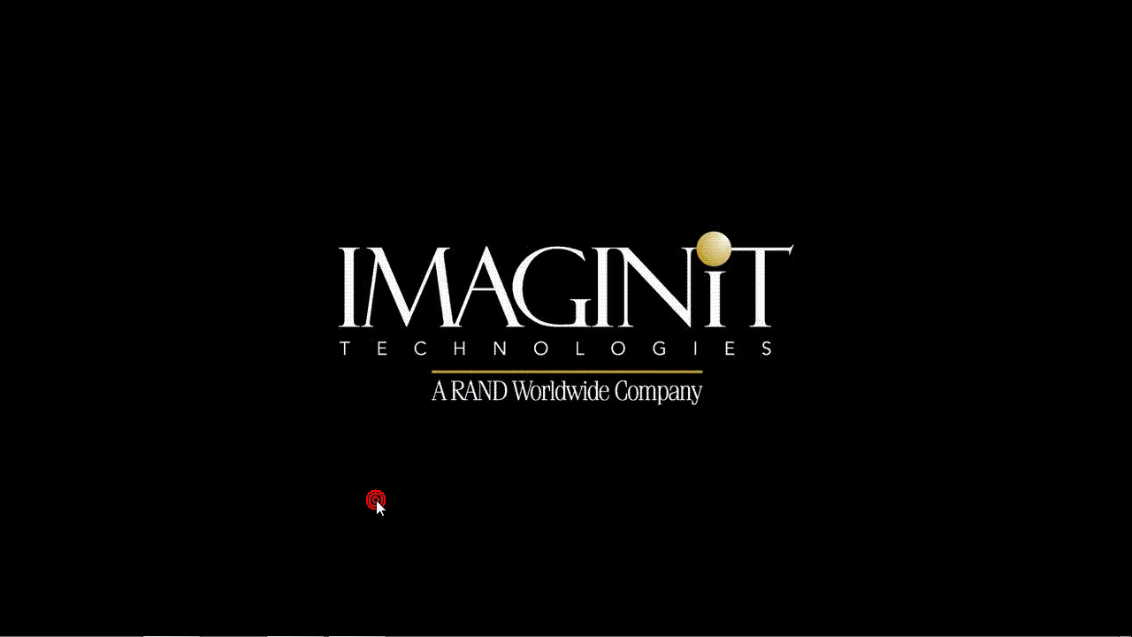